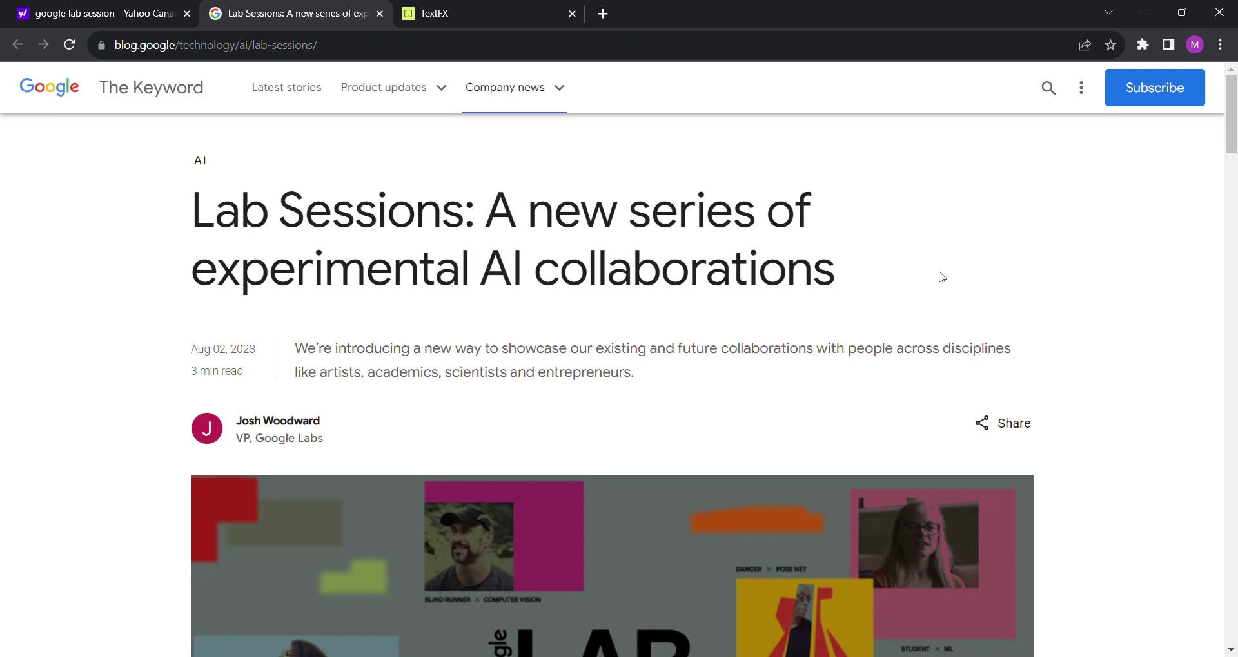
- Glance at the TextFX Simile page, then return to the Lab Sessions article
{"action": "left_click", "coordinate": [454, 15]}
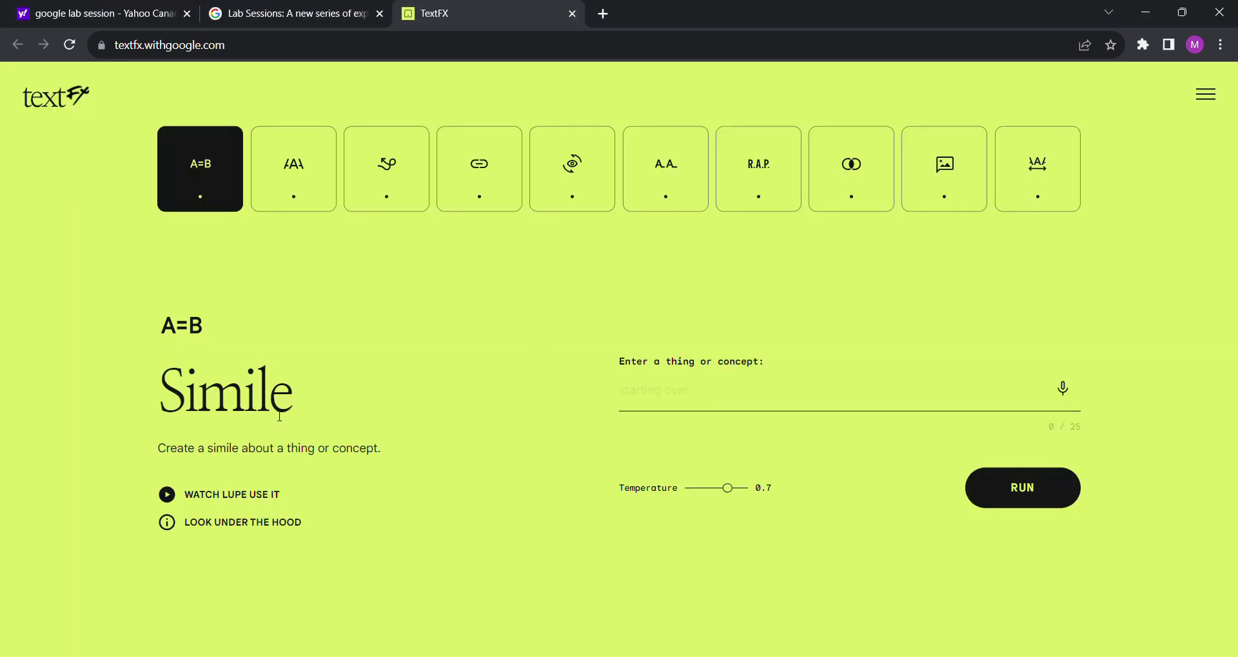
{"action": "left_click", "coordinate": [292, 21]}
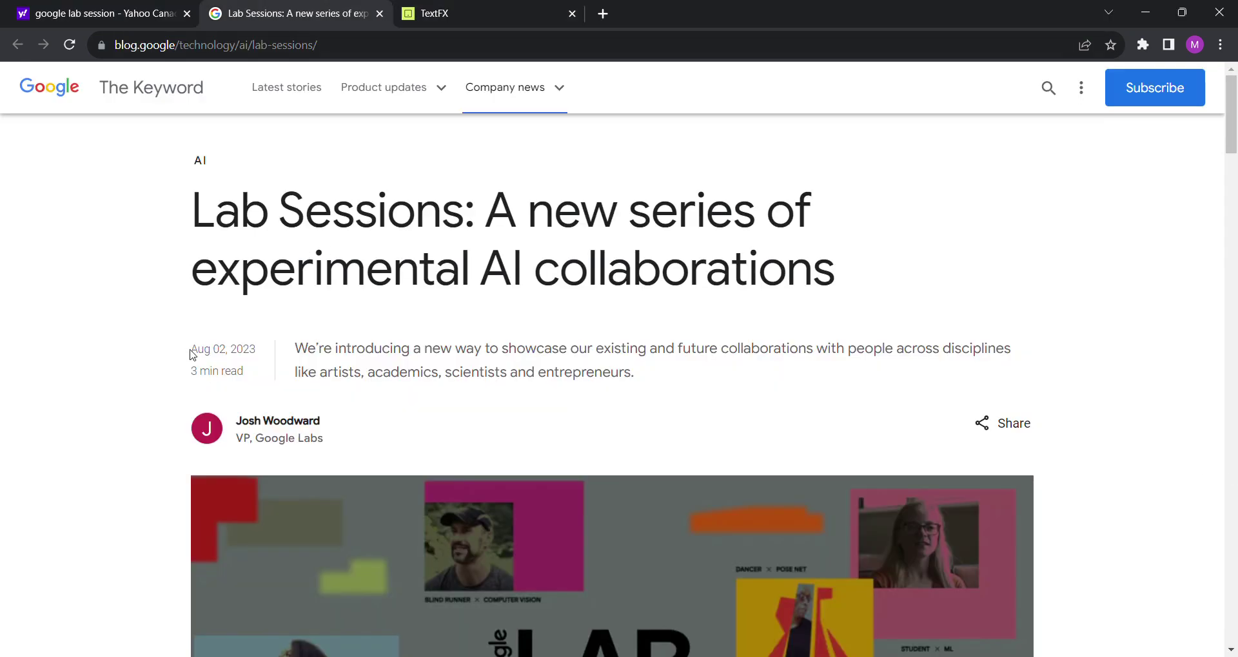
{"action": "left_click_drag", "start_coordinate": [189, 350], "coordinate": [263, 356]}
{"action": "left_click", "coordinate": [432, 263]}
- Scroll down to the Dan Deacon section and open its Phenaki link in a new tab
{"action": "scroll", "coordinate": [596, 361], "scroll_direction": "down", "scroll_amount": 12}
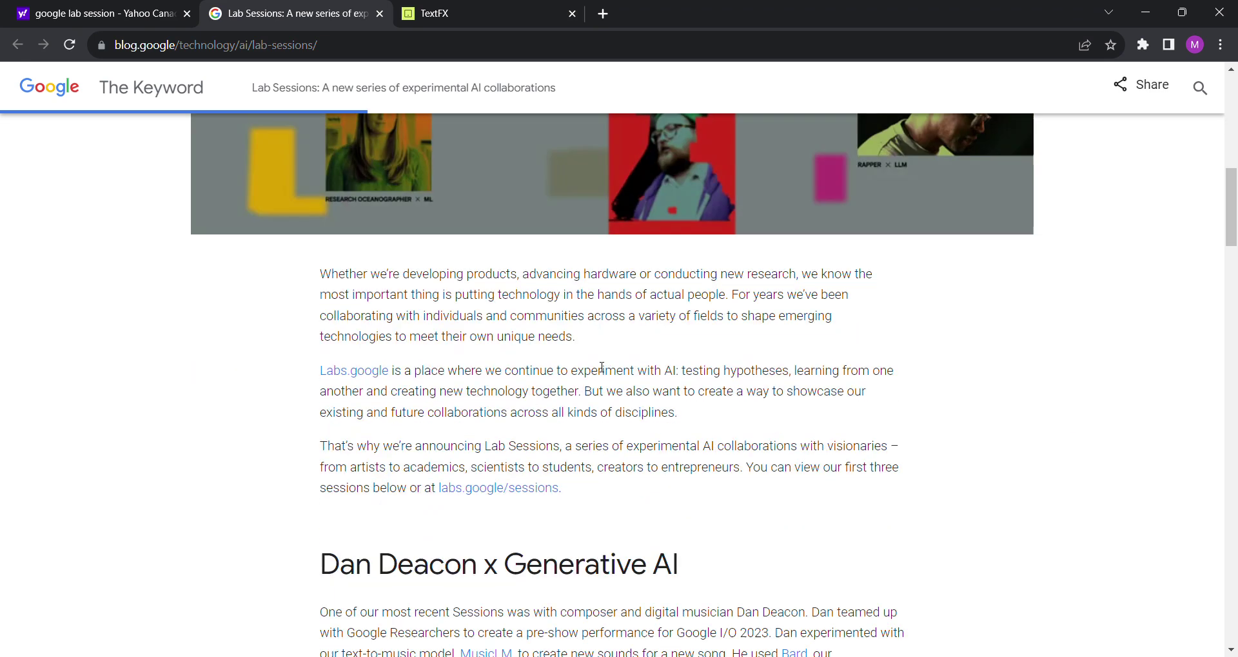
{"action": "scroll", "coordinate": [598, 367], "scroll_direction": "down", "scroll_amount": 3}
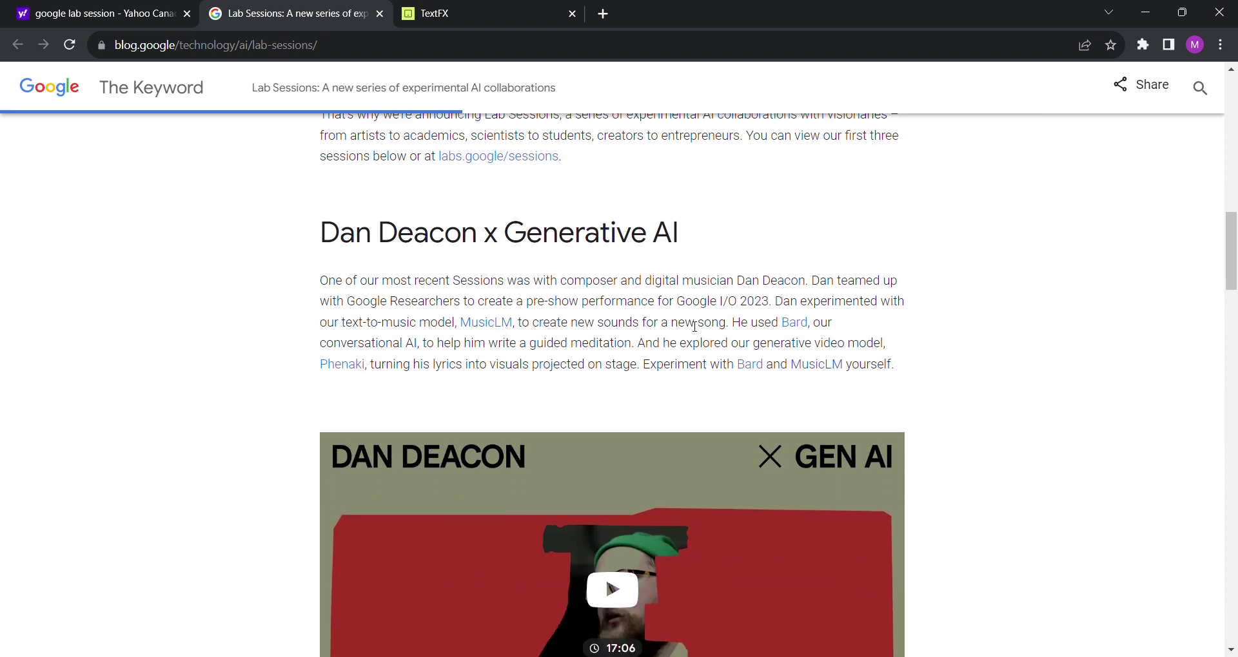
{"action": "scroll", "coordinate": [694, 326], "scroll_direction": "down", "scroll_amount": 1}
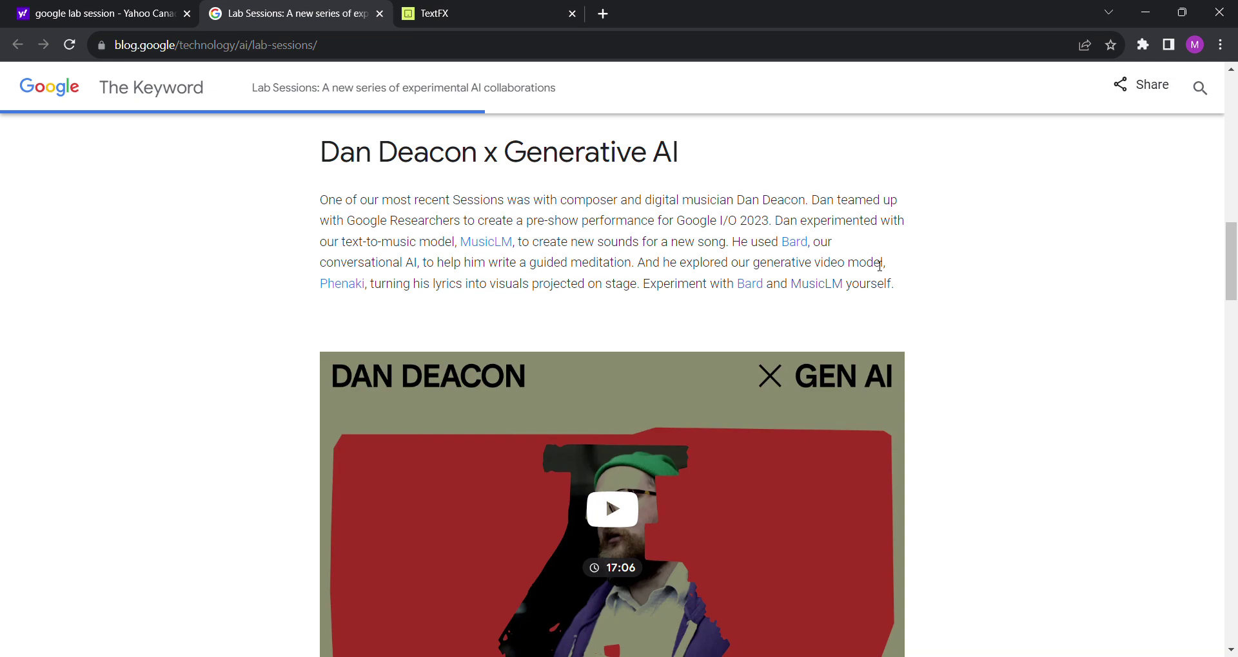
{"action": "left_click", "coordinate": [348, 288], "text": "ctrl"}
- Skim the Phenaki research page, then scroll the Lab Sessions article to the Lupe Fiasco section
{"action": "left_click", "coordinate": [707, 14]}
{"action": "scroll", "coordinate": [724, 219], "scroll_direction": "down", "scroll_amount": 10}
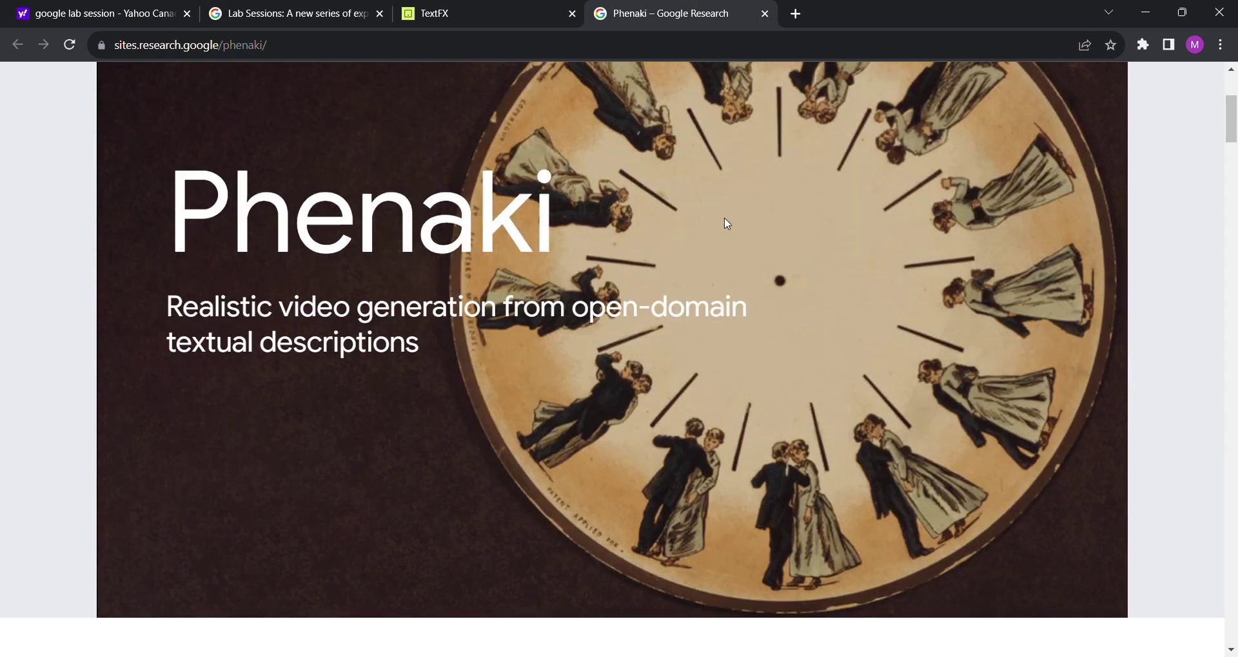
{"action": "scroll", "coordinate": [589, 303], "scroll_direction": "down", "scroll_amount": 13}
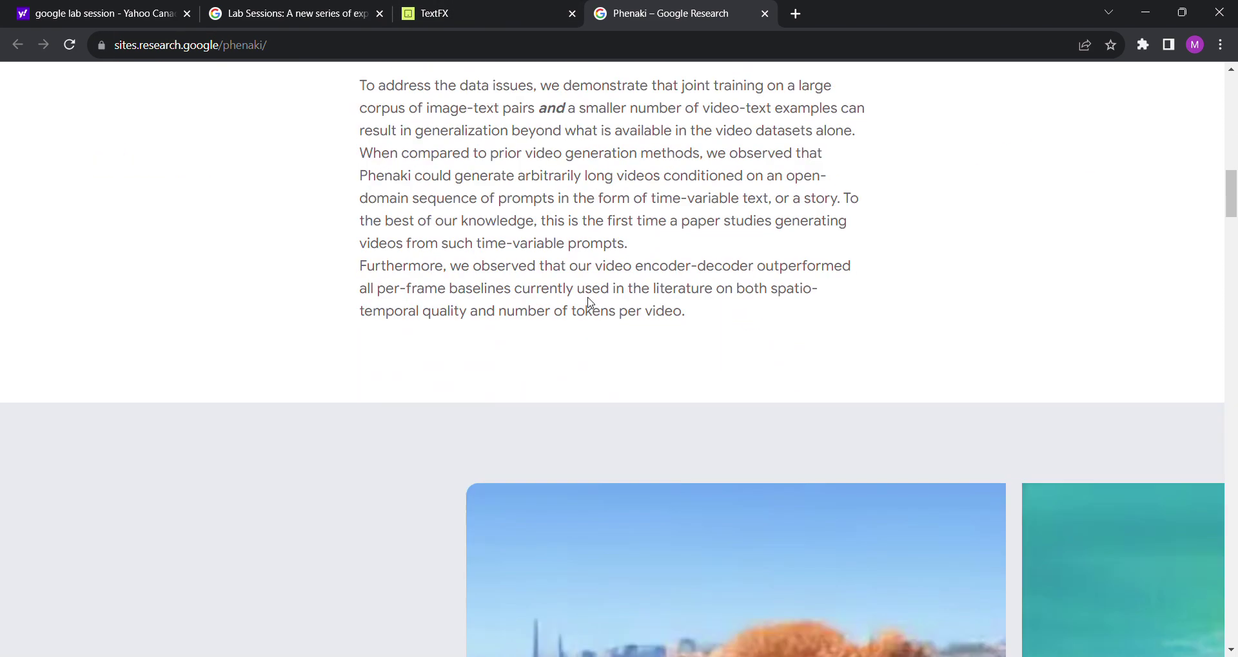
{"action": "scroll", "coordinate": [588, 297], "scroll_direction": "down", "scroll_amount": 20}
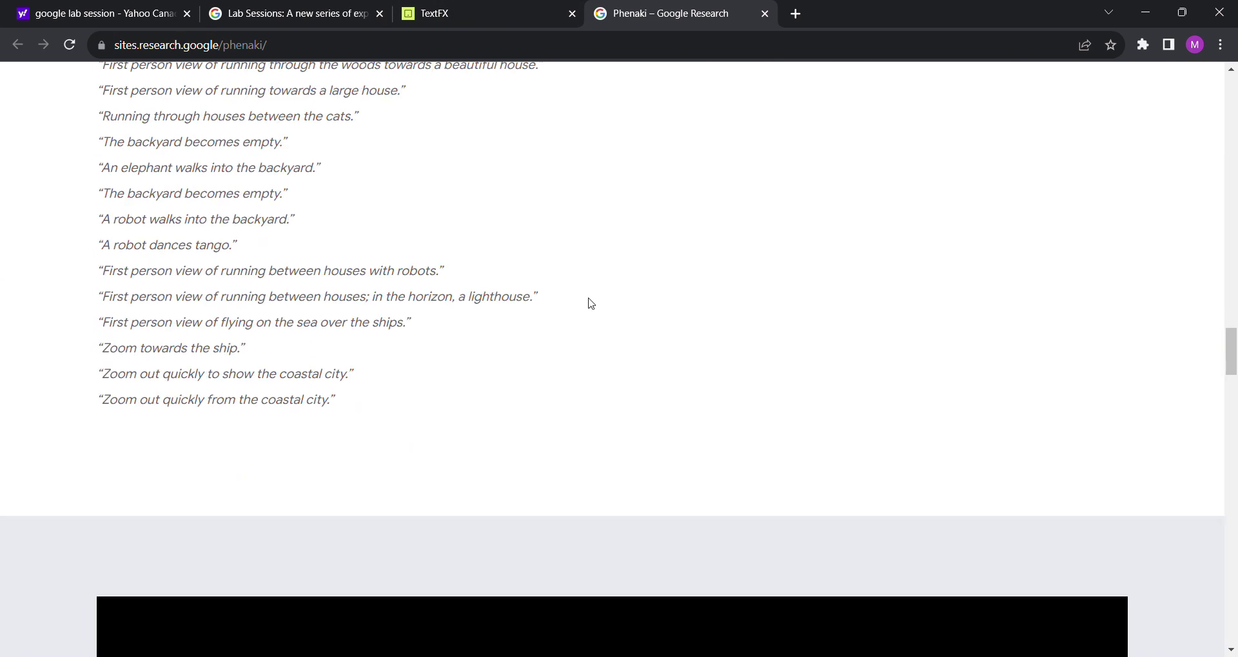
{"action": "scroll", "coordinate": [588, 297], "scroll_direction": "up", "scroll_amount": 20}
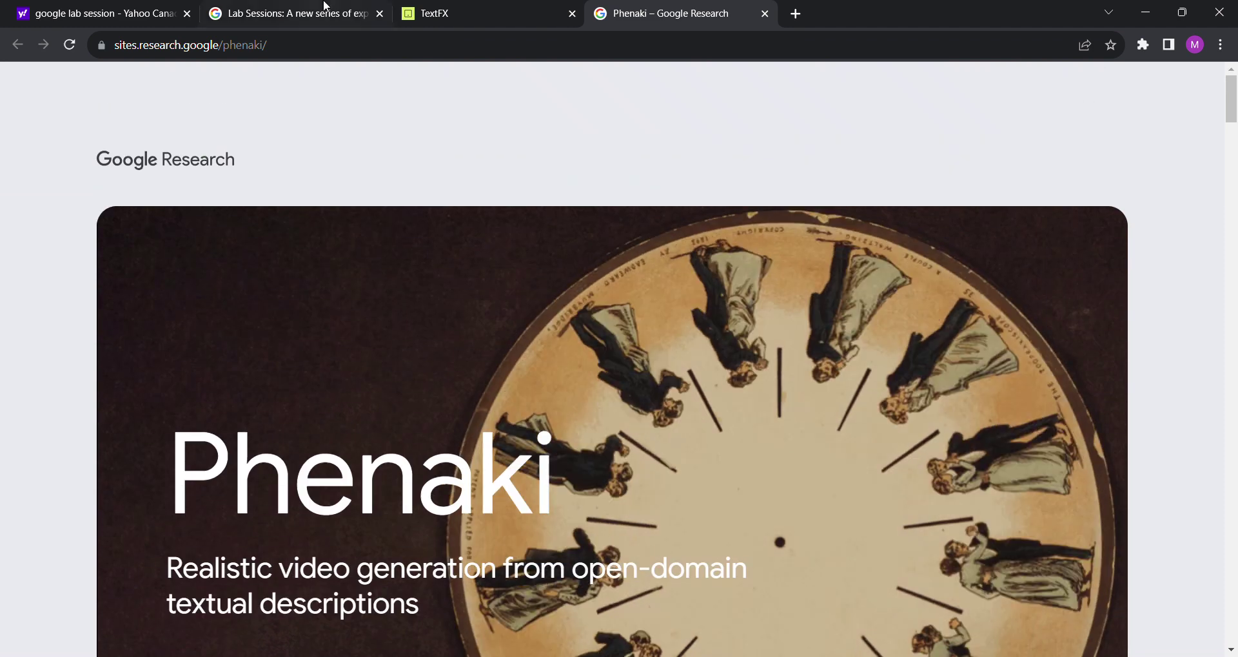
{"action": "left_click", "coordinate": [326, 7]}
{"action": "scroll", "coordinate": [240, 323], "scroll_direction": "down", "scroll_amount": 8}
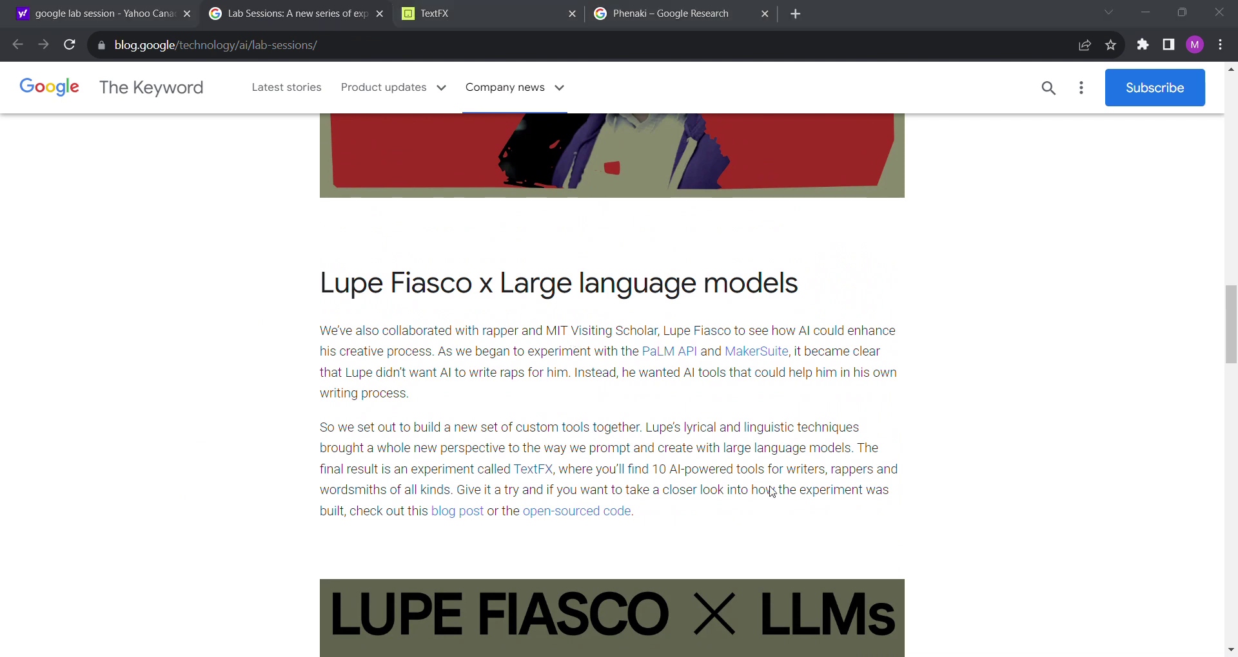
{"action": "left_click", "coordinate": [535, 13]}
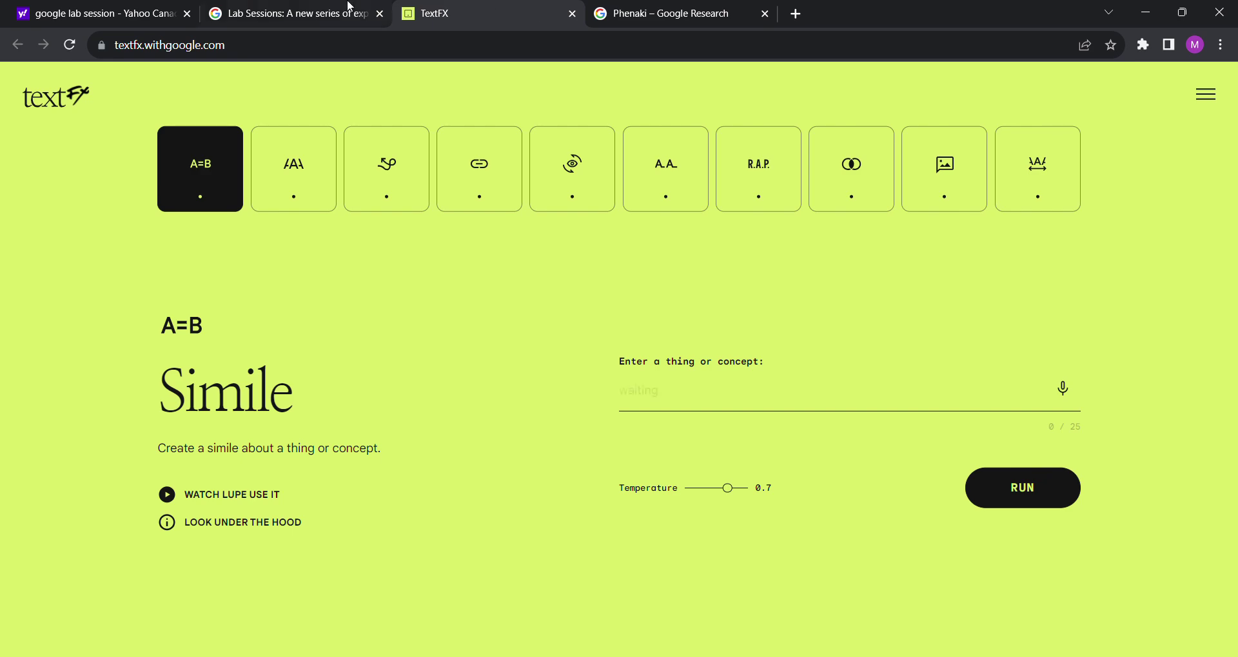
{"action": "left_click", "coordinate": [347, 11]}
{"action": "scroll", "coordinate": [309, 405], "scroll_direction": "down", "scroll_amount": 10}
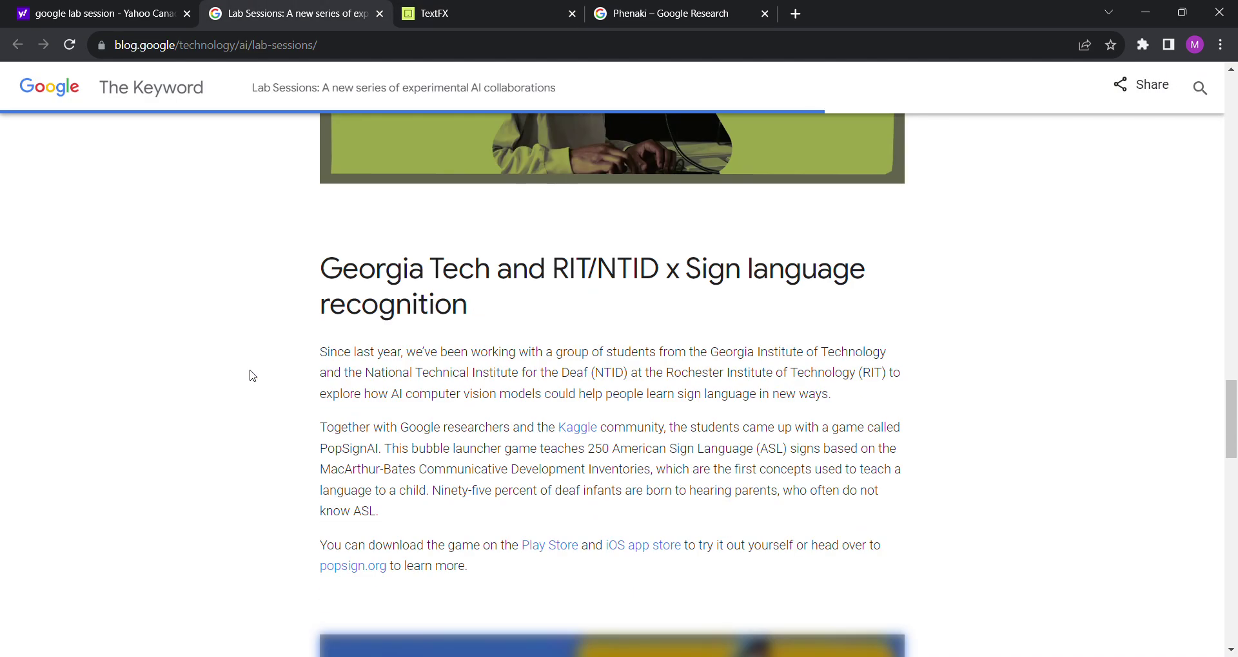
{"action": "scroll", "coordinate": [252, 376], "scroll_direction": "down", "scroll_amount": 15}
{"action": "scroll", "coordinate": [252, 375], "scroll_direction": "up", "scroll_amount": 13}
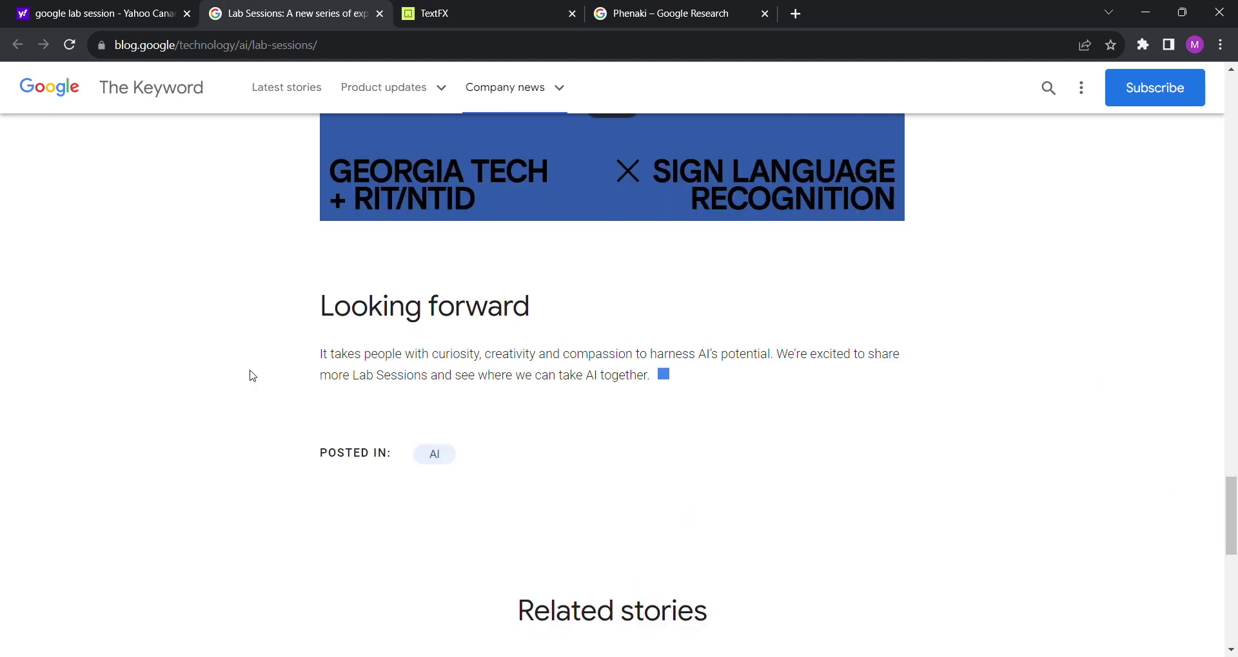
{"action": "scroll", "coordinate": [679, 381], "scroll_direction": "up", "scroll_amount": 4}
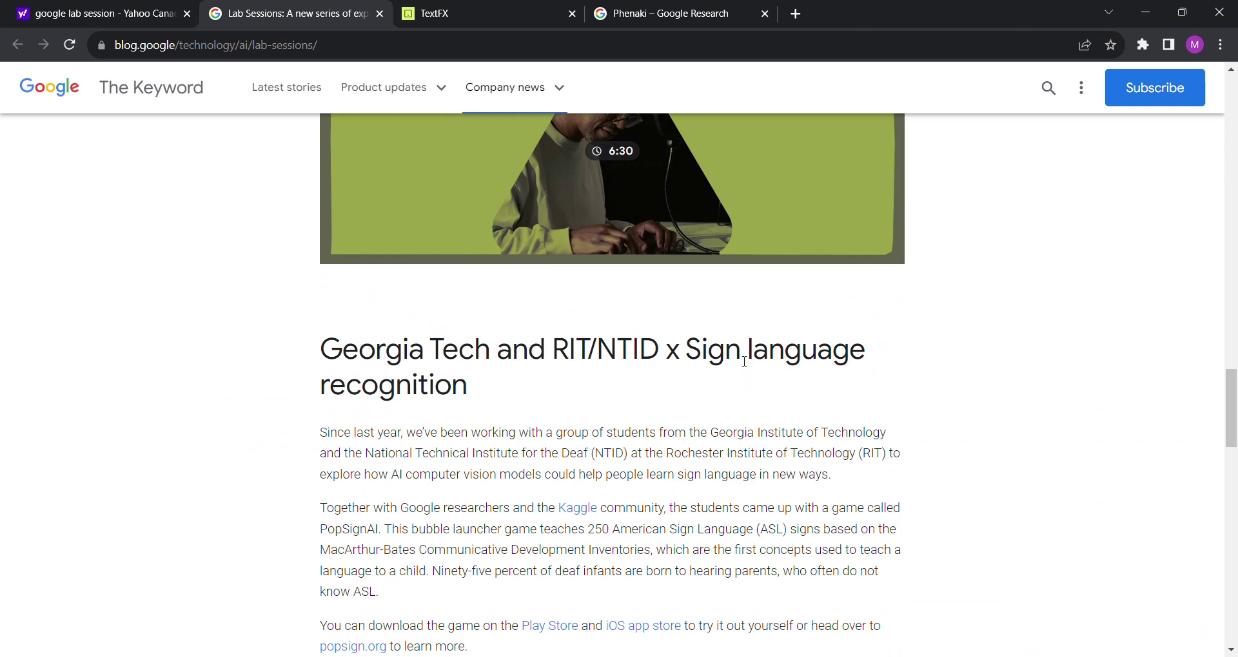
{"action": "scroll", "coordinate": [741, 371], "scroll_direction": "up", "scroll_amount": 5}
{"action": "scroll", "coordinate": [744, 362], "scroll_direction": "up", "scroll_amount": 5}
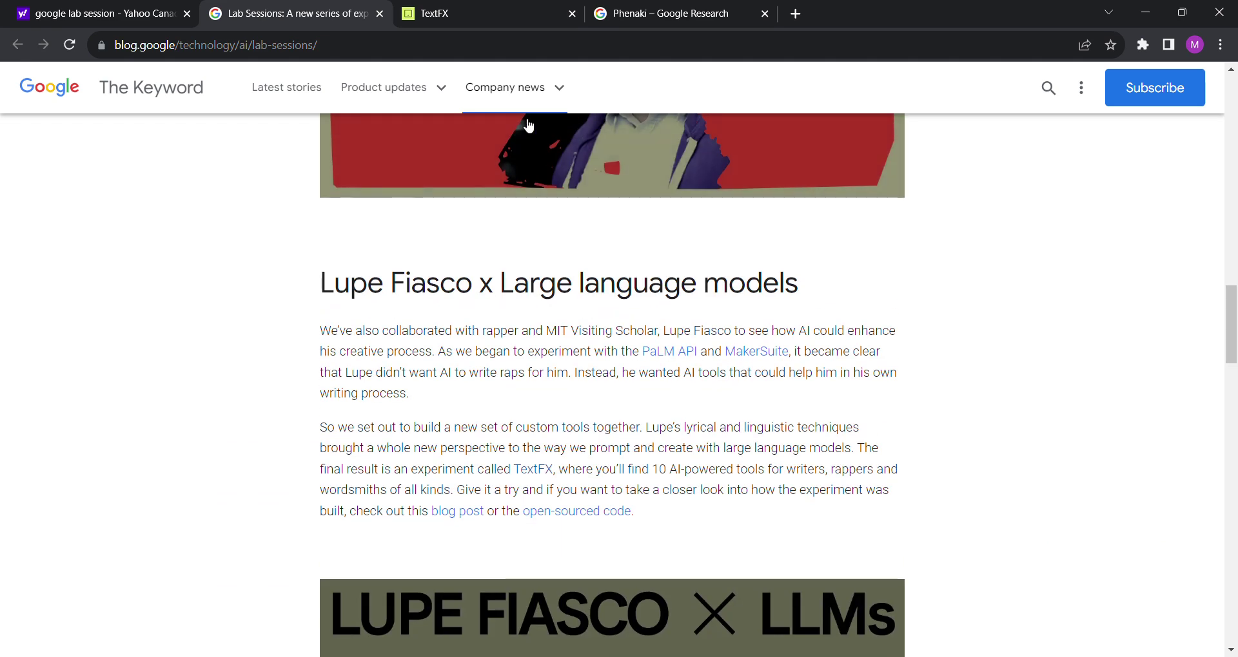
{"action": "left_click", "coordinate": [492, 9]}
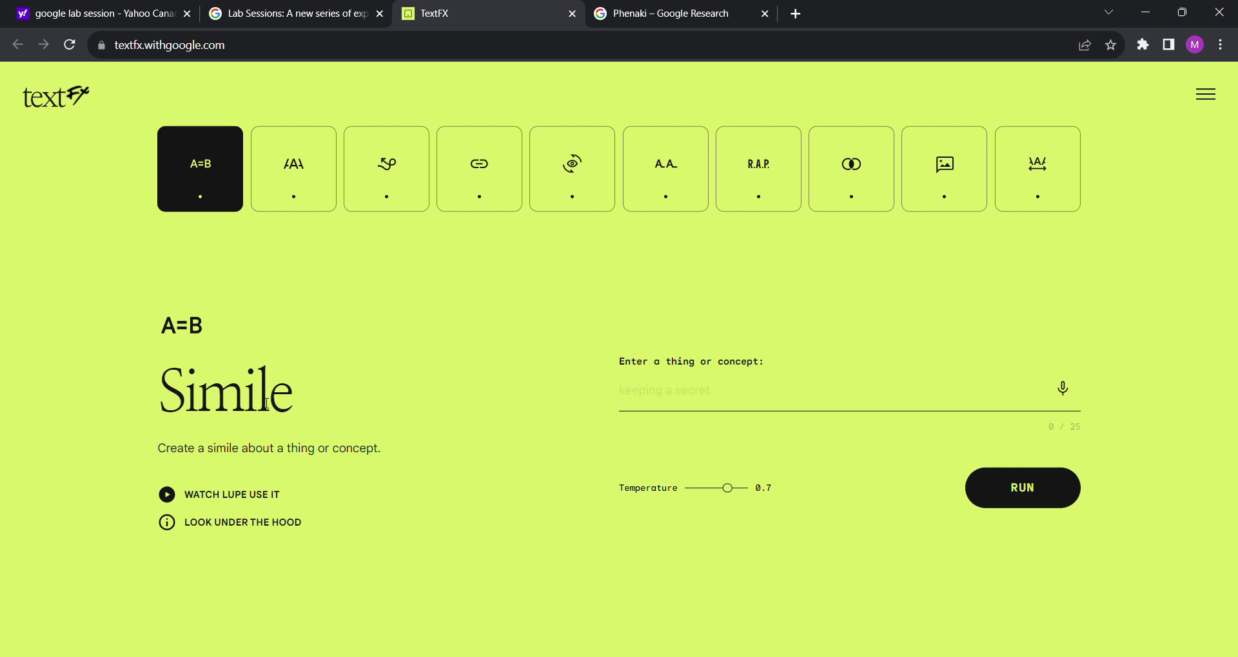
- View the Simile prompt's preamble and example table under the hood, then close it
{"action": "left_click", "coordinate": [237, 524]}
{"action": "scroll", "coordinate": [462, 393], "scroll_direction": "down", "scroll_amount": 13}
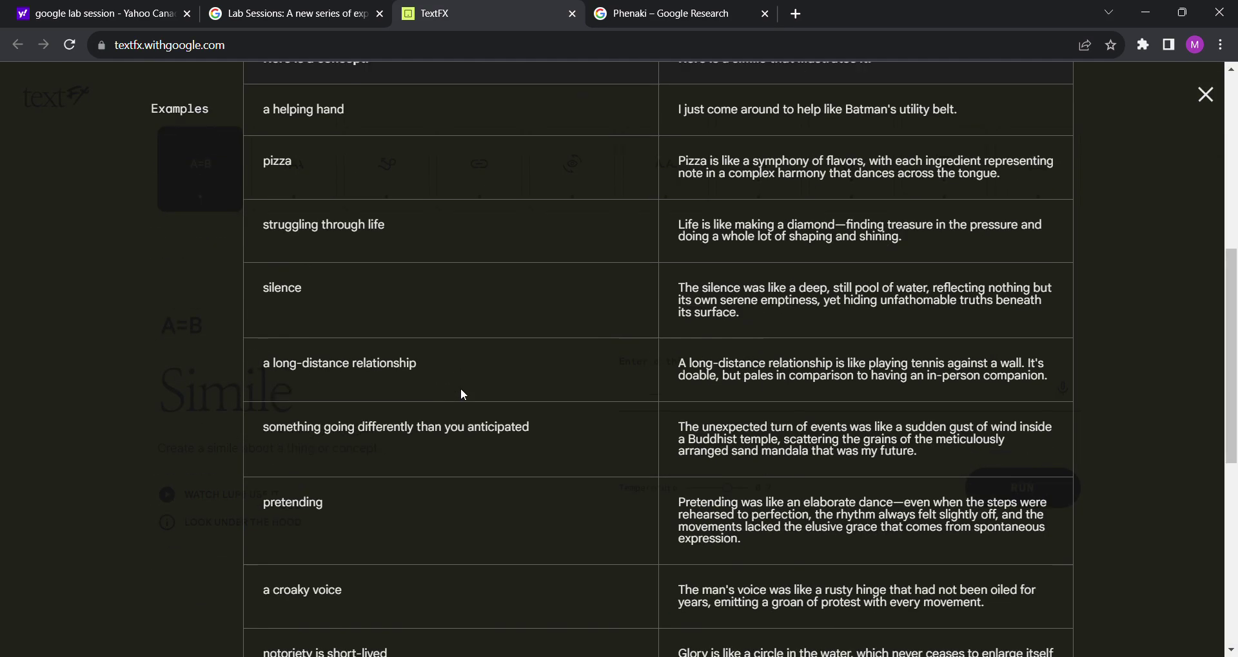
{"action": "scroll", "coordinate": [461, 395], "scroll_direction": "up", "scroll_amount": 15}
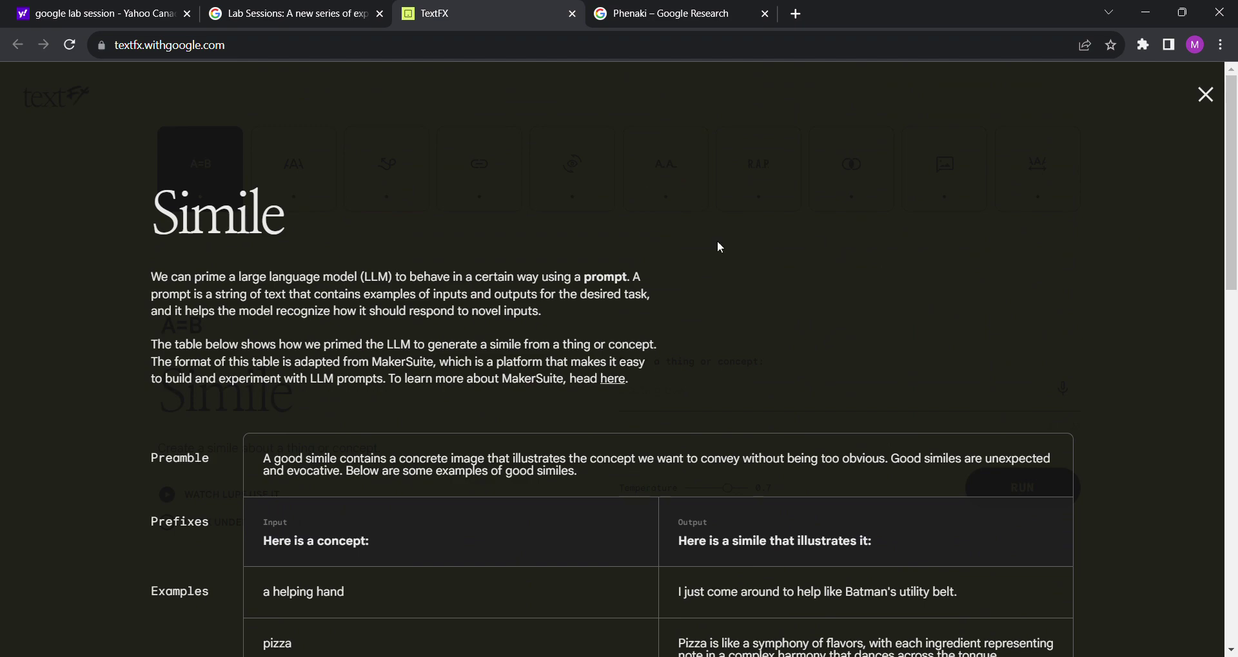
{"action": "scroll", "coordinate": [865, 569], "scroll_direction": "down", "scroll_amount": 16}
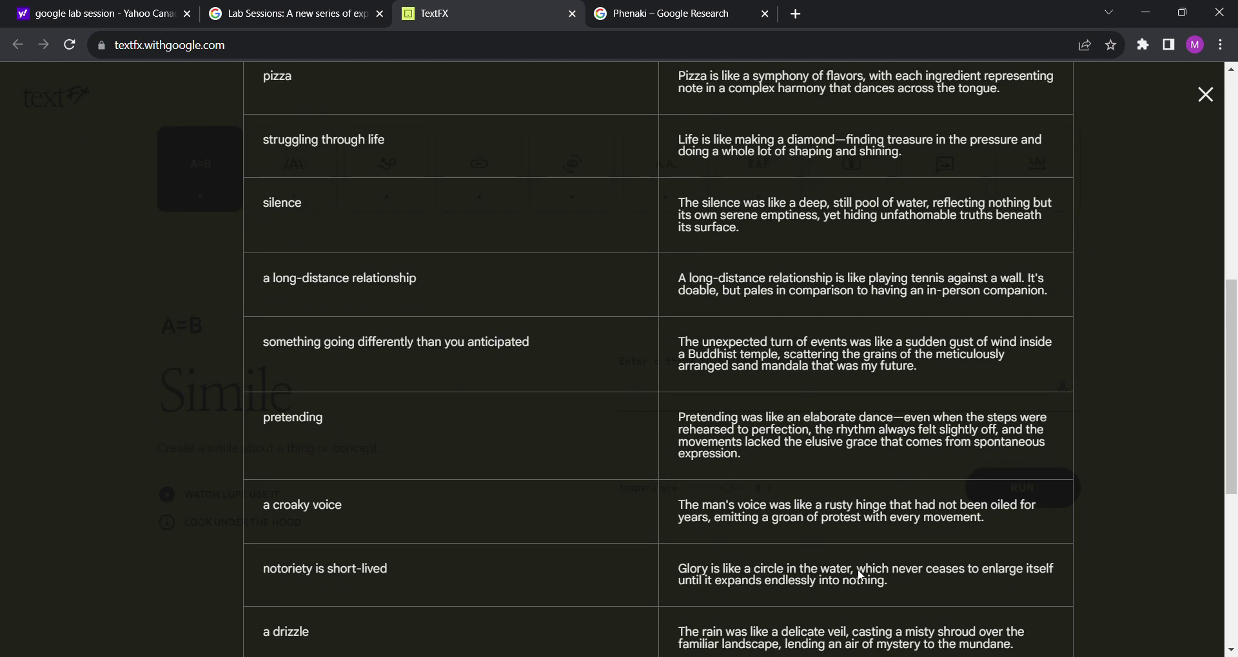
{"action": "scroll", "coordinate": [863, 570], "scroll_direction": "up", "scroll_amount": 16}
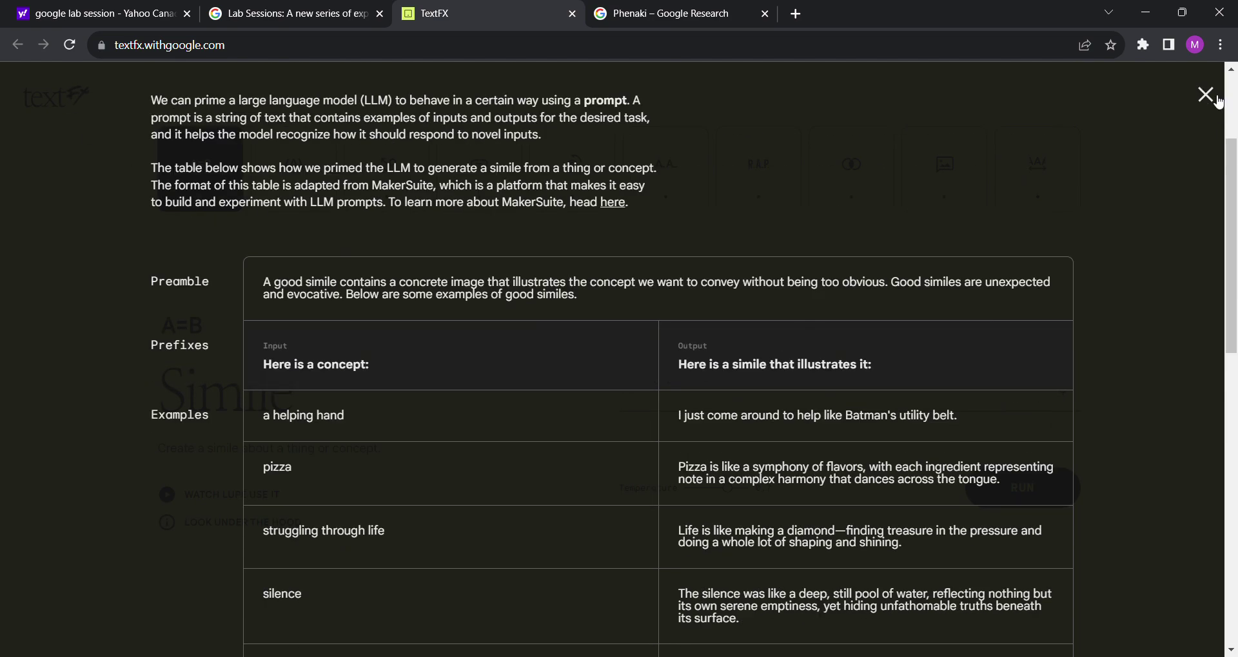
{"action": "left_click", "coordinate": [1205, 95]}
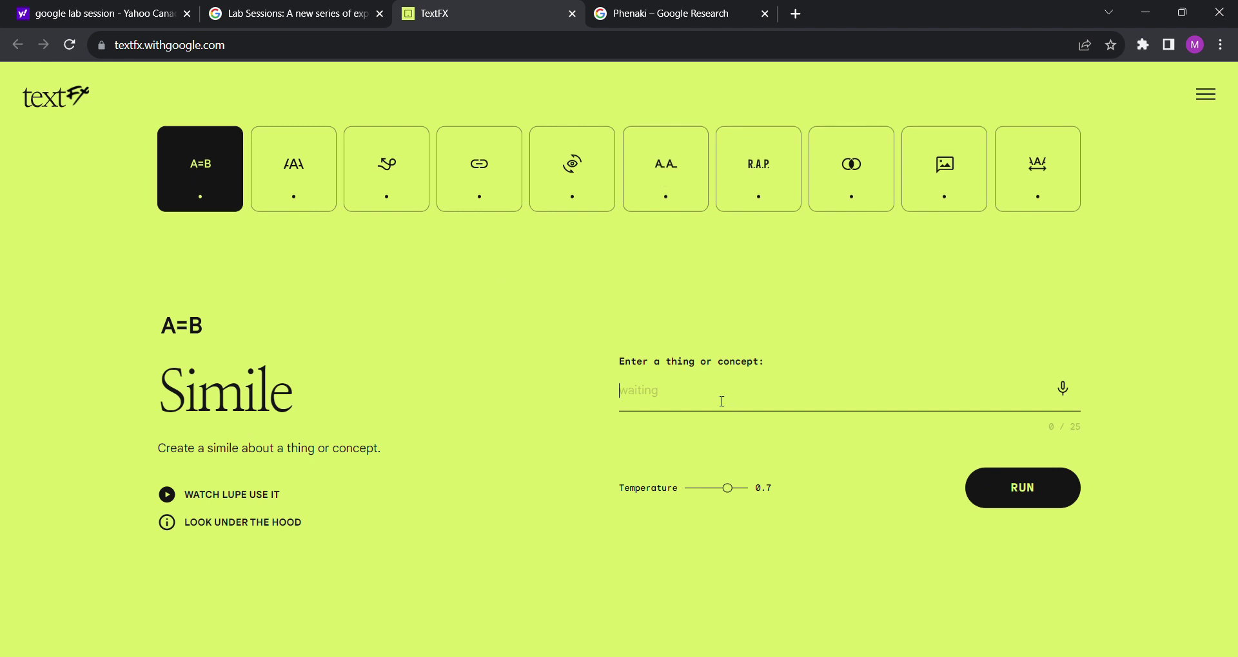
- Generate two rounds of similes for 'waiting'
{"action": "type", "text": "waiting"}
{"action": "key", "text": "Return"}
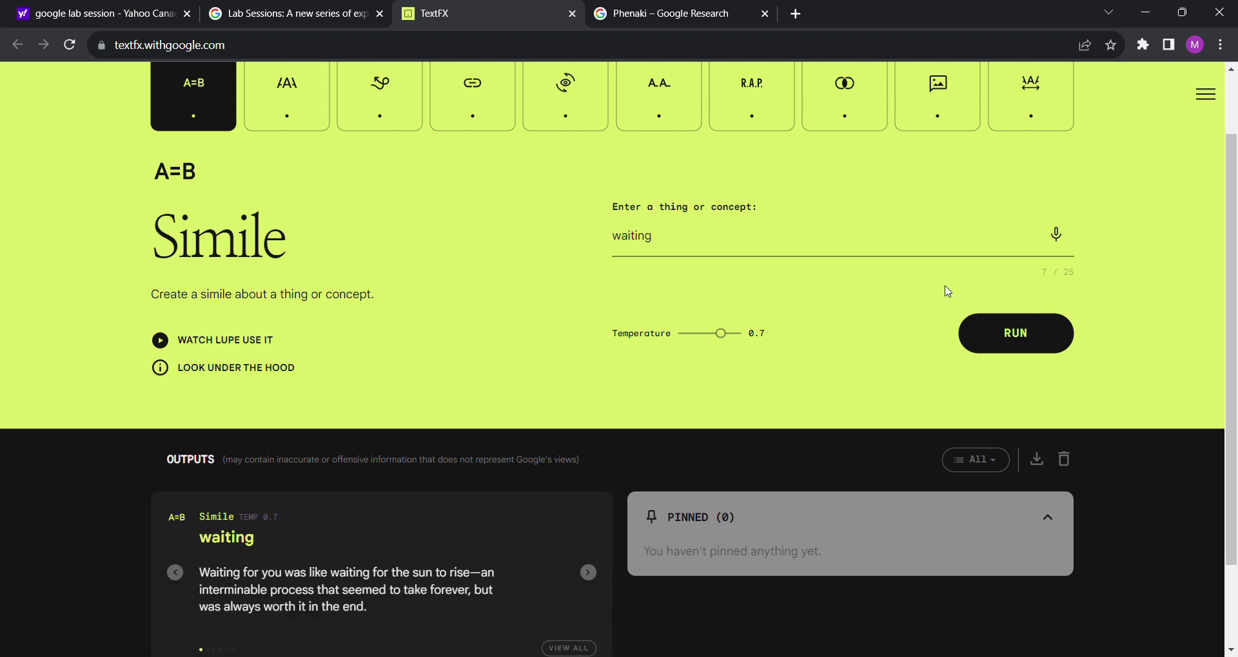
{"action": "left_click", "coordinate": [996, 331]}
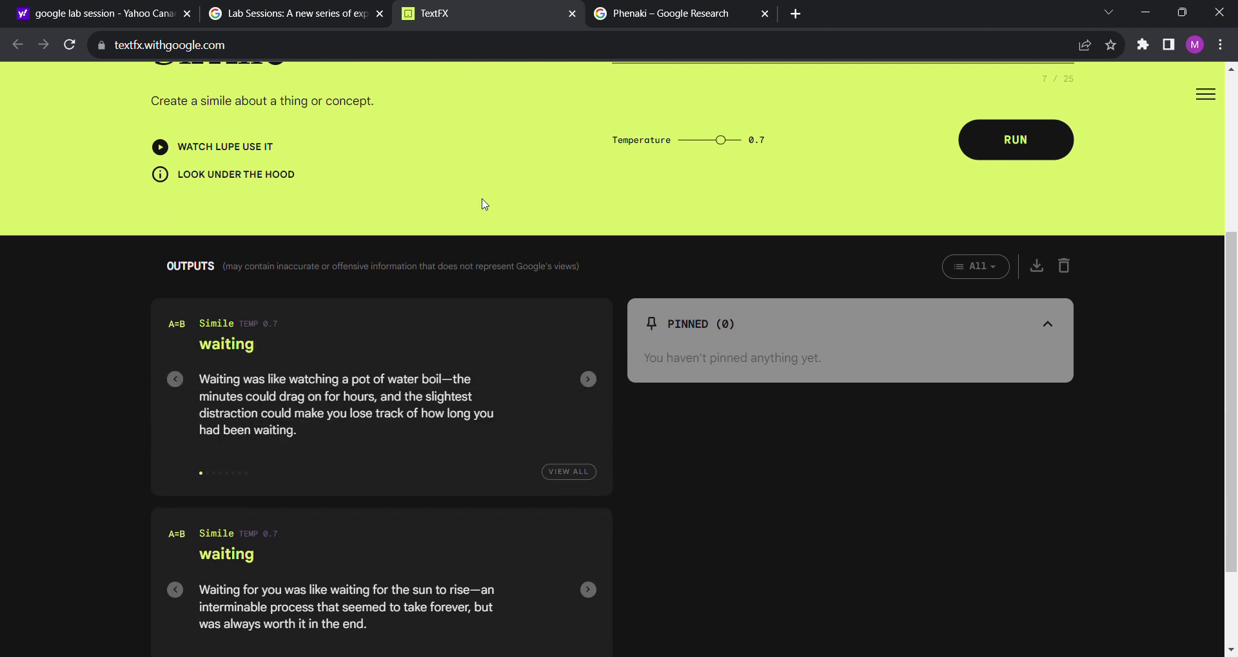
- Replace the concept with 'container' and generate its simile
{"action": "scroll", "coordinate": [485, 204], "scroll_direction": "up", "scroll_amount": 5}
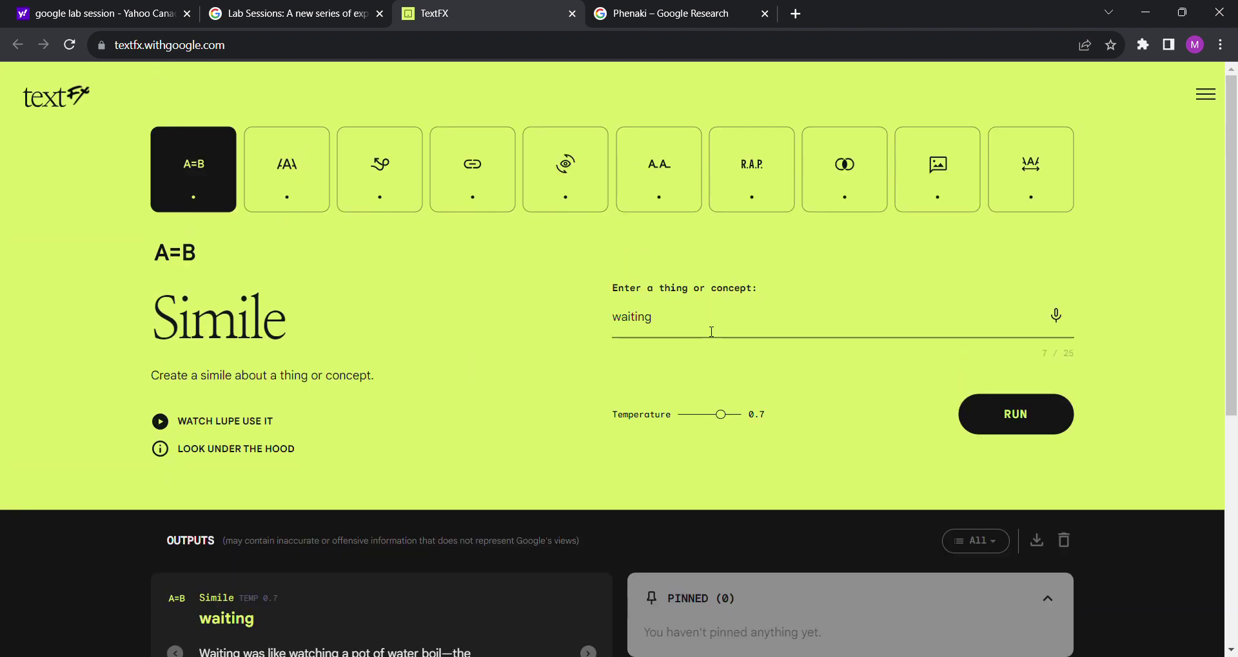
{"action": "left_click_drag", "start_coordinate": [709, 329], "coordinate": [559, 314]}
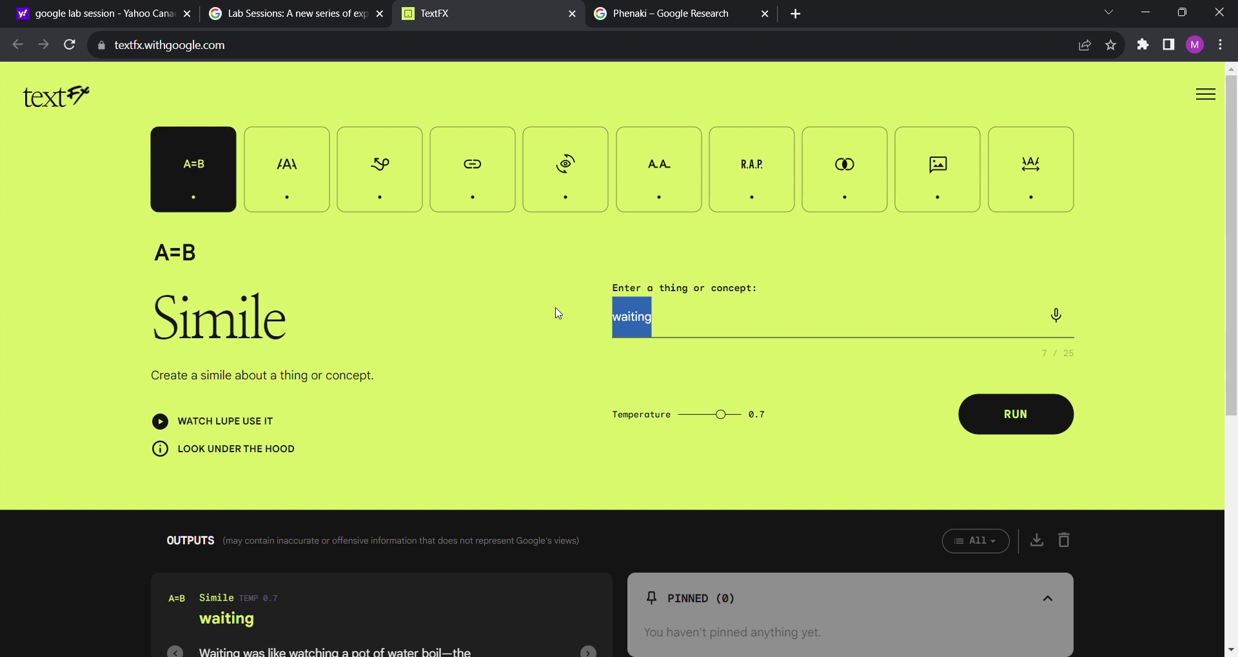
{"action": "type", "text": "container"}
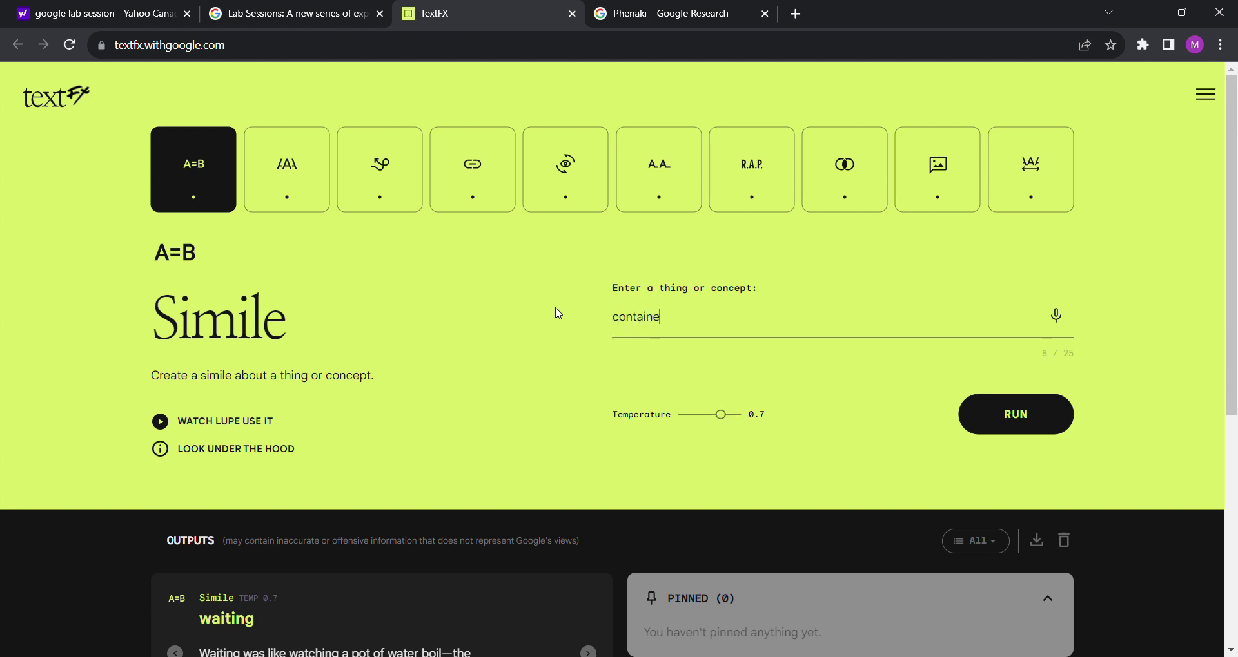
{"action": "key", "text": "Return"}
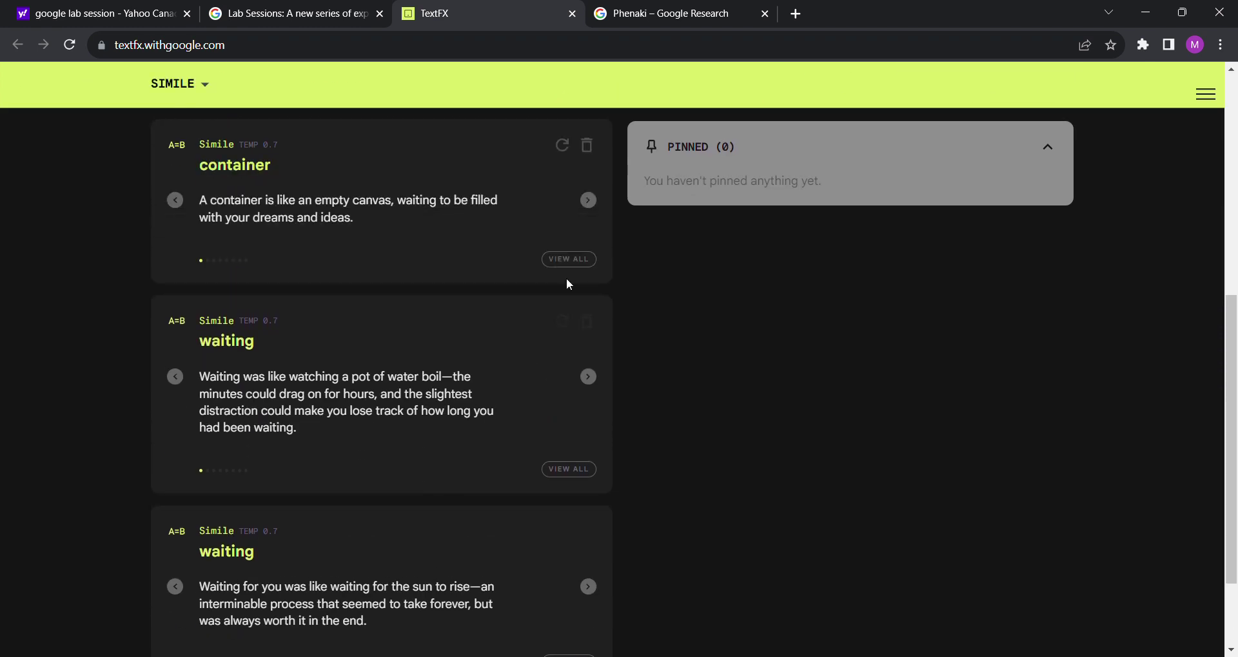
- Clear the concept field and move to the Explode tool
{"action": "scroll", "coordinate": [454, 305], "scroll_direction": "up", "scroll_amount": 7}
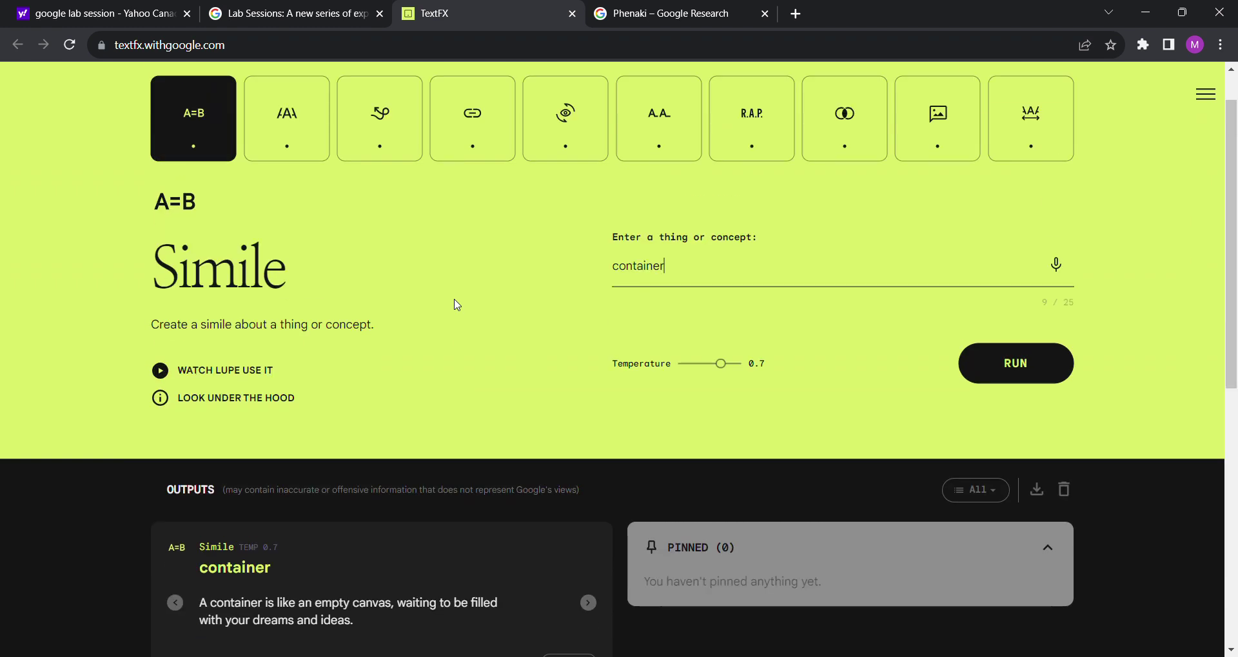
{"action": "left_click_drag", "start_coordinate": [708, 327], "coordinate": [483, 316]}
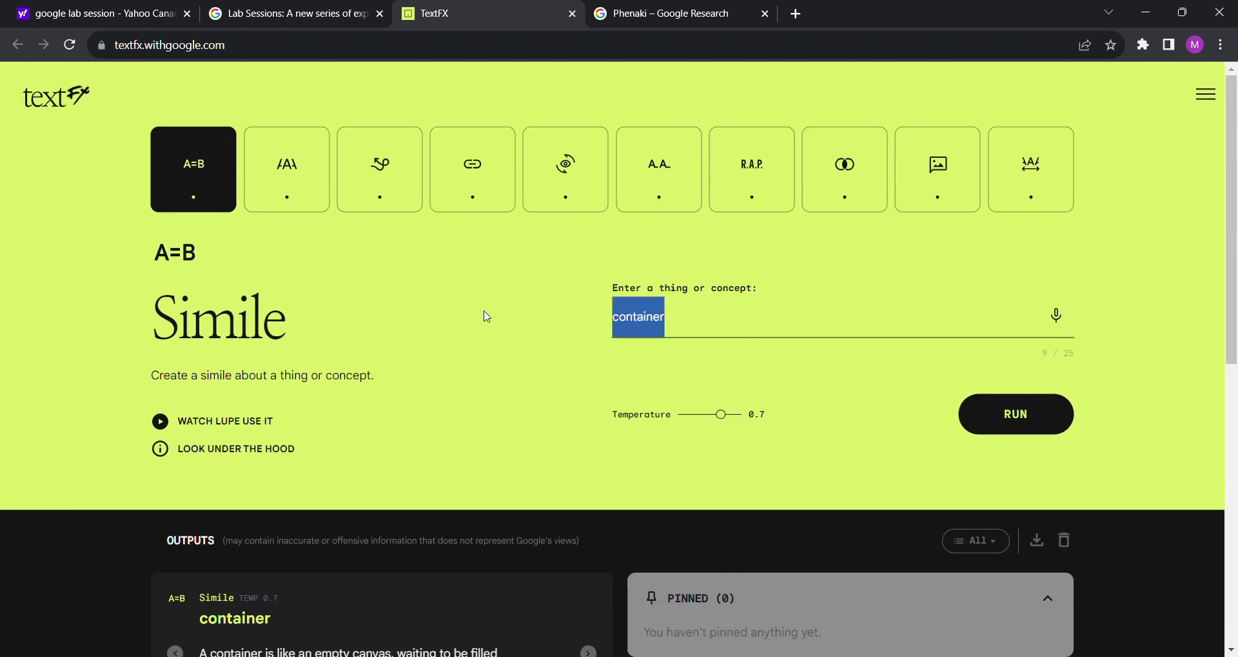
{"action": "key", "text": "BackSpace"}
{"action": "left_click", "coordinate": [300, 159]}
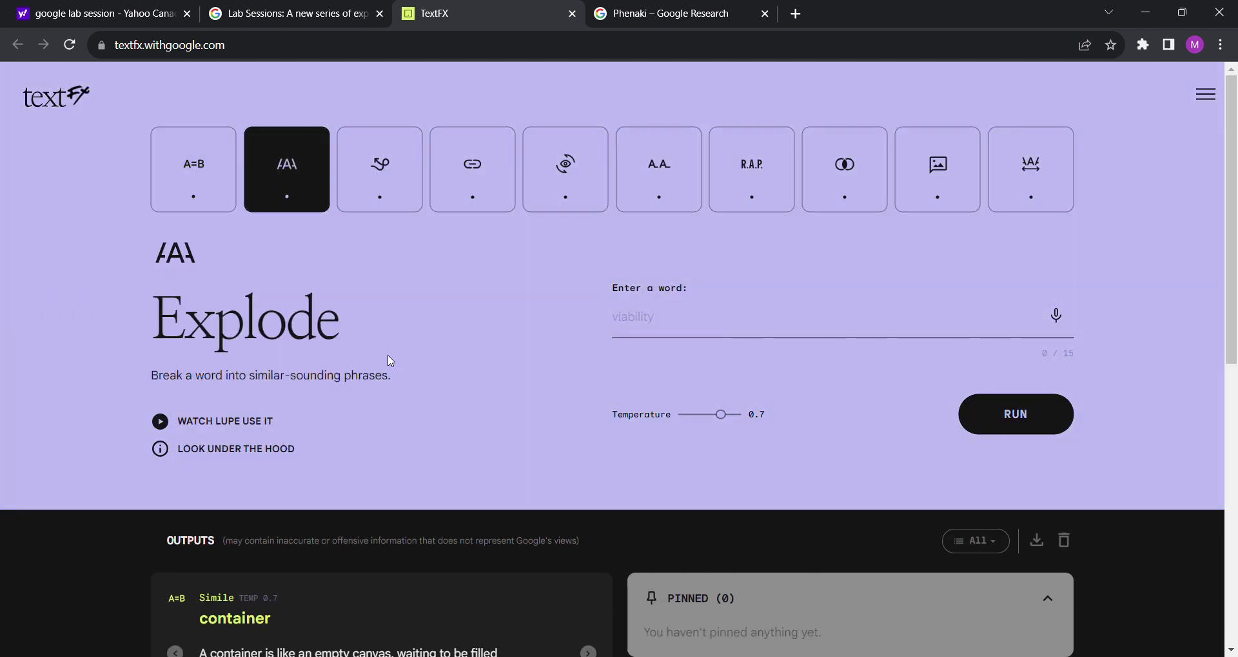
- Explode 'viability' into similar-sounding phrases
{"action": "left_click", "coordinate": [643, 323]}
{"action": "type", "text": "viability"}
{"action": "key", "text": "Return"}
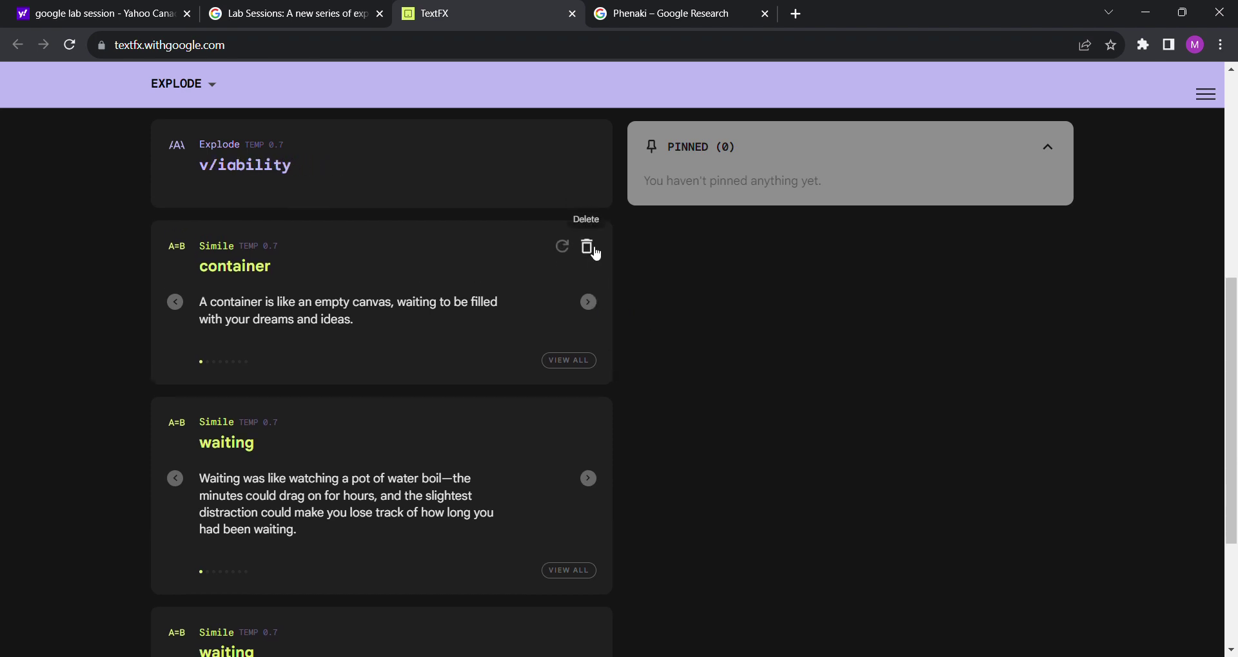
- Delete the container card and both waiting Simile cards
{"action": "left_click", "coordinate": [589, 243]}
{"action": "left_click", "coordinate": [586, 309]}
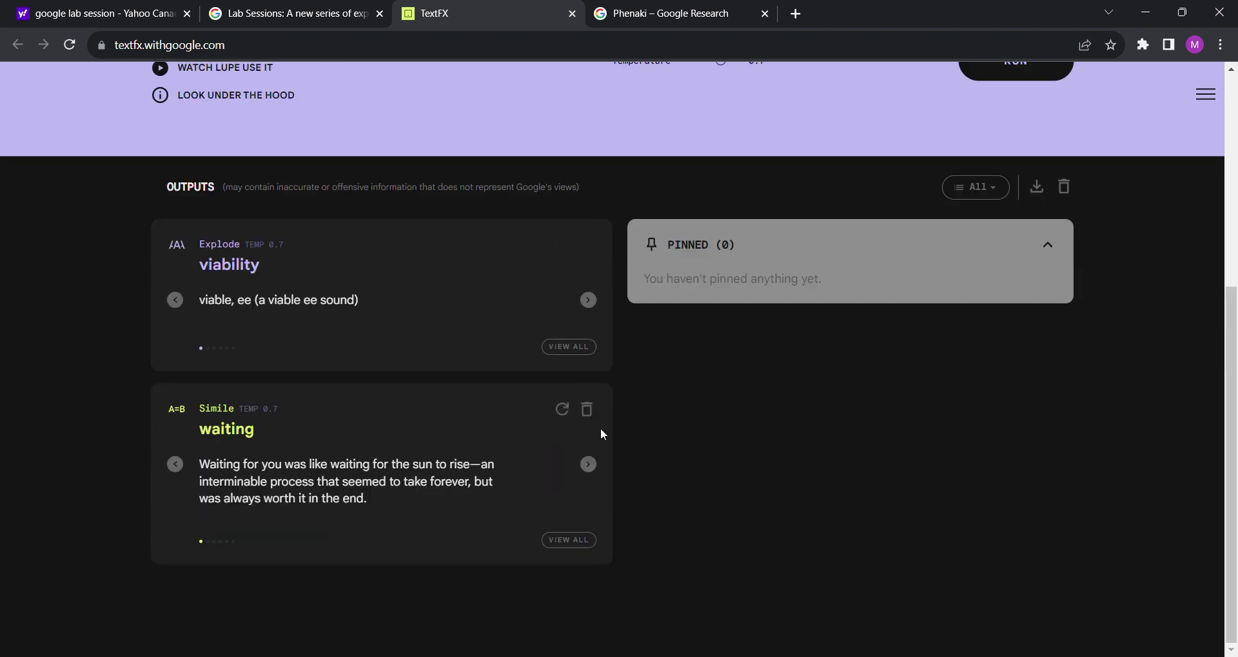
{"action": "left_click", "coordinate": [595, 410]}
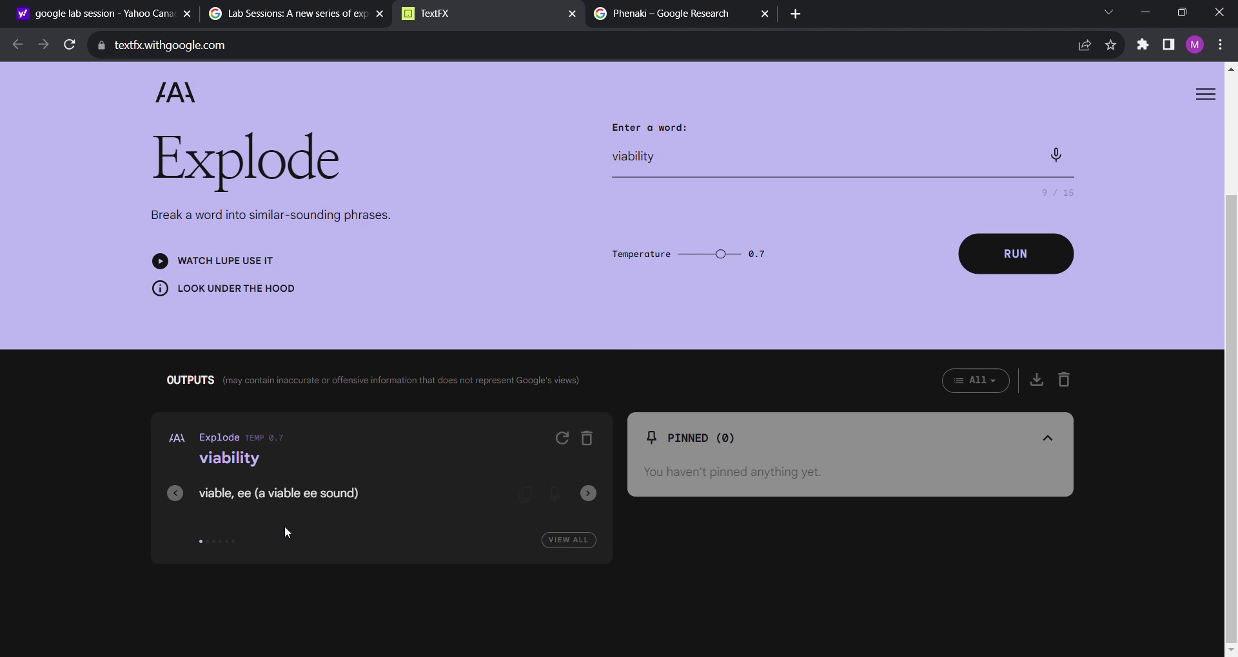
- Page through the viability variations like 'vial ability', then delete the Explode card
{"action": "left_click", "coordinate": [588, 494]}
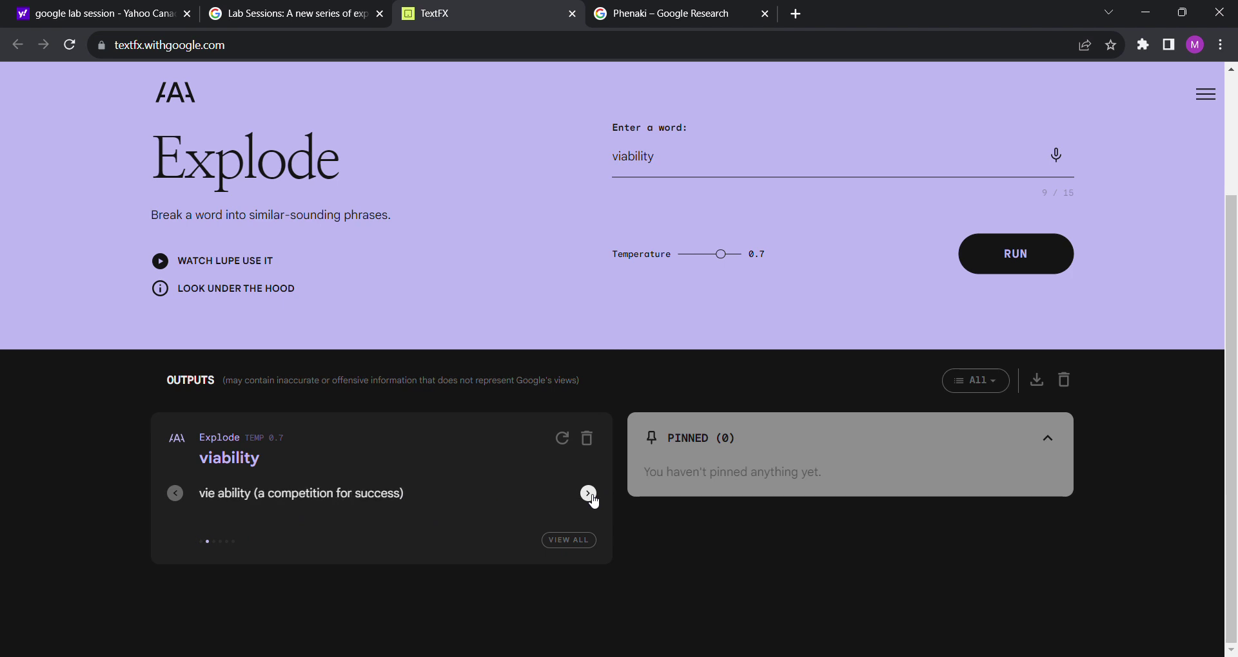
{"action": "left_click", "coordinate": [588, 494]}
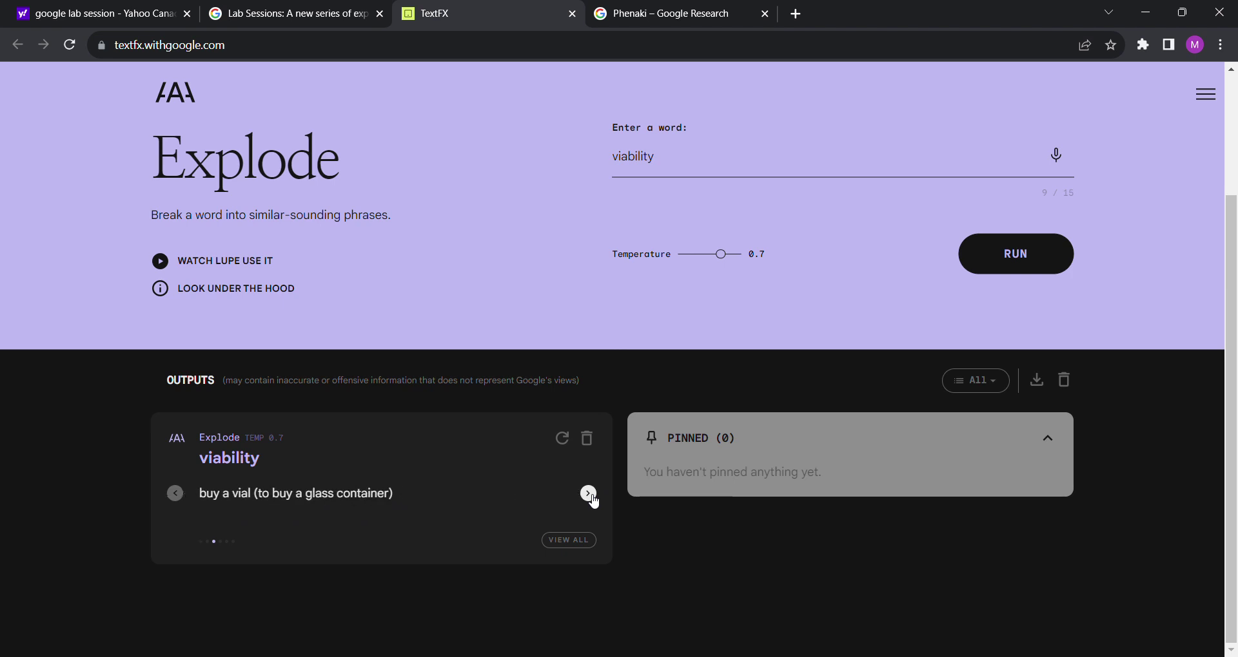
{"action": "left_click", "coordinate": [588, 494]}
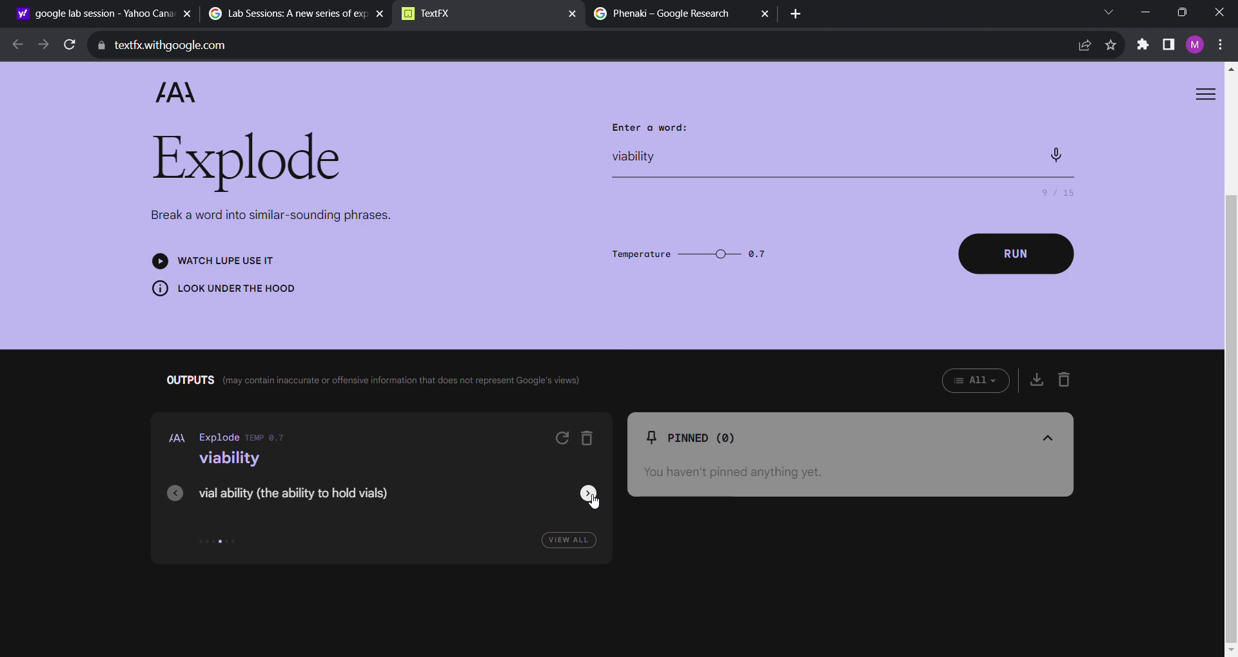
{"action": "left_click", "coordinate": [588, 494]}
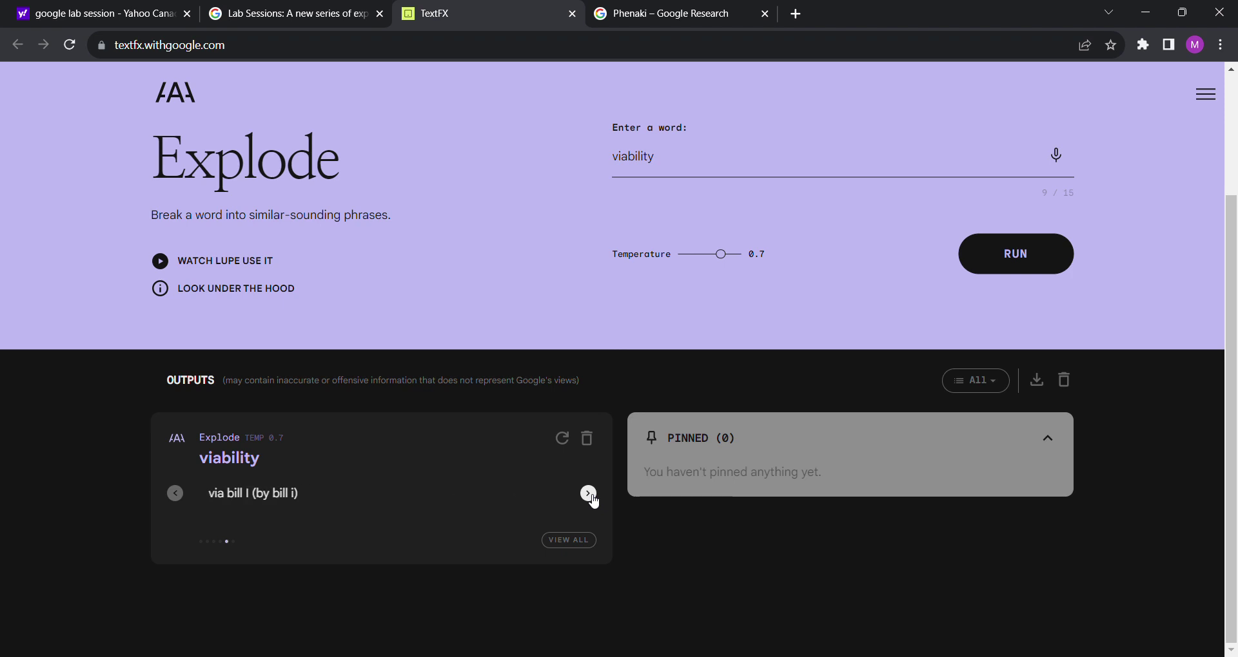
{"action": "left_click", "coordinate": [588, 494]}
{"action": "scroll", "coordinate": [593, 501], "scroll_direction": "up", "scroll_amount": 3}
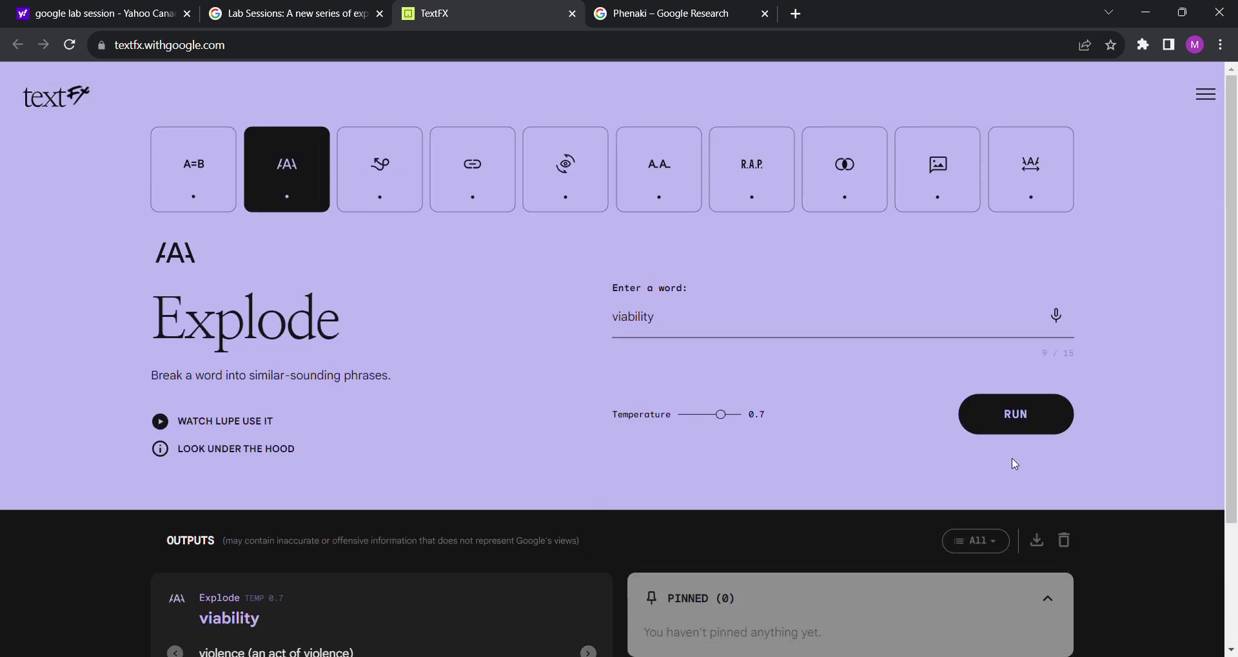
{"action": "scroll", "coordinate": [1114, 542], "scroll_direction": "down", "scroll_amount": 3}
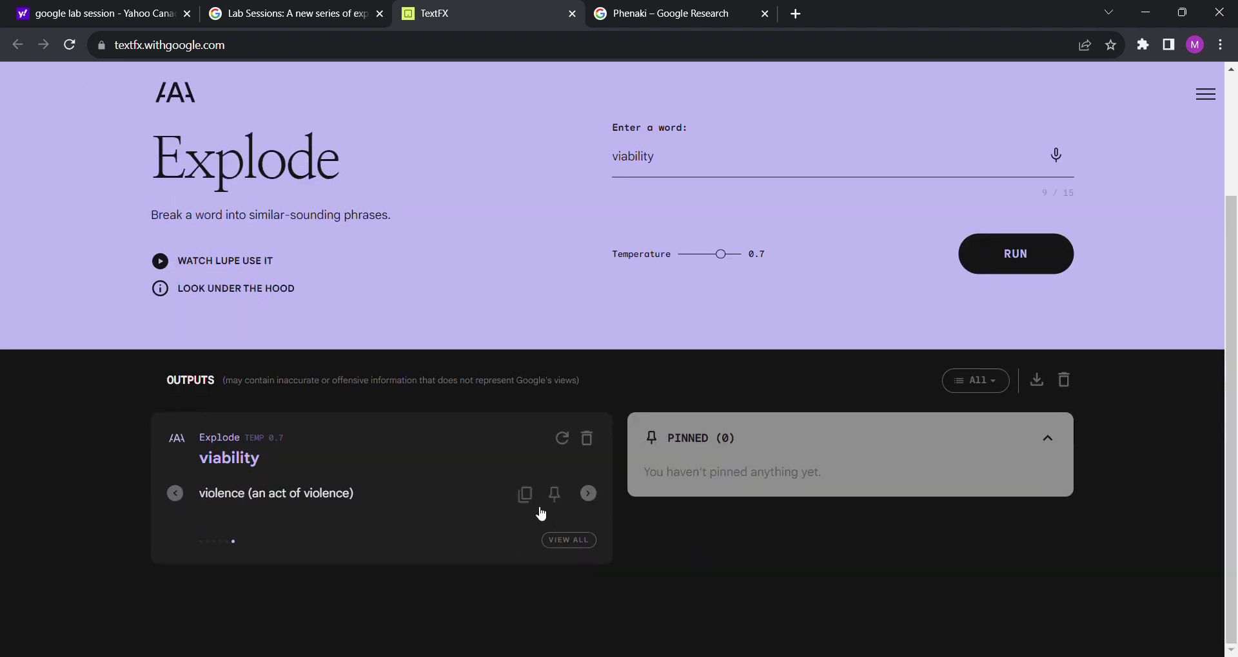
{"action": "left_click", "coordinate": [587, 439]}
- Run Unexpect on the scene 'dinner scene with family'
{"action": "left_click", "coordinate": [387, 170]}
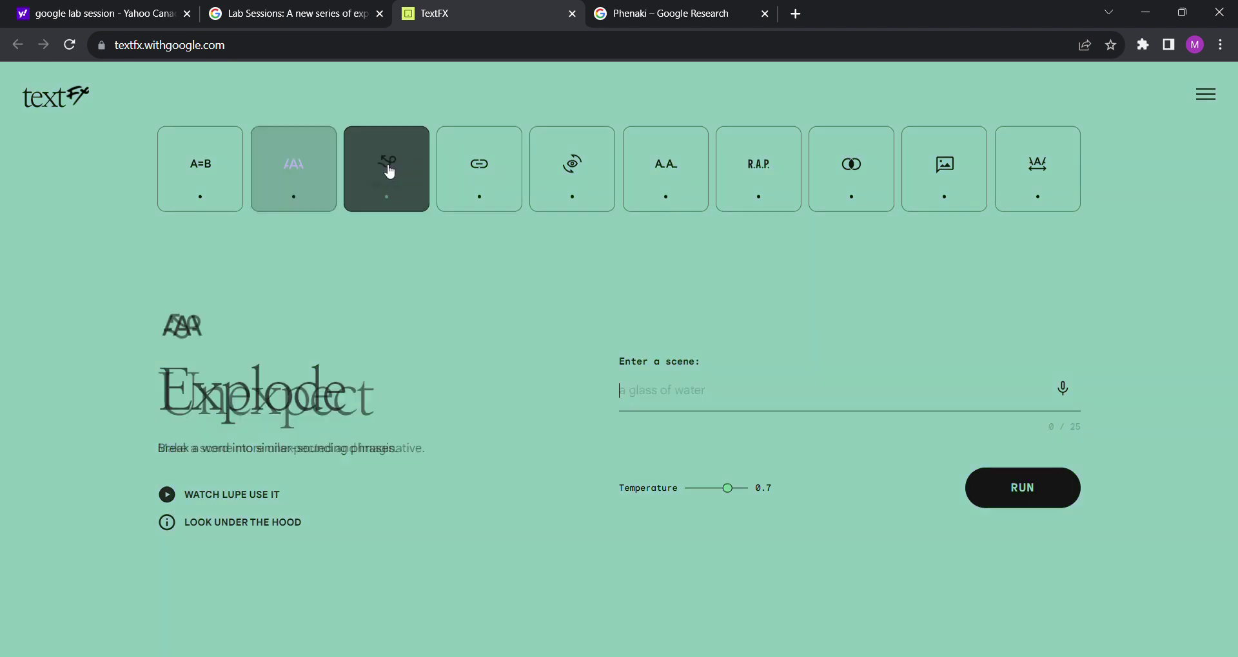
{"action": "left_click", "coordinate": [679, 404]}
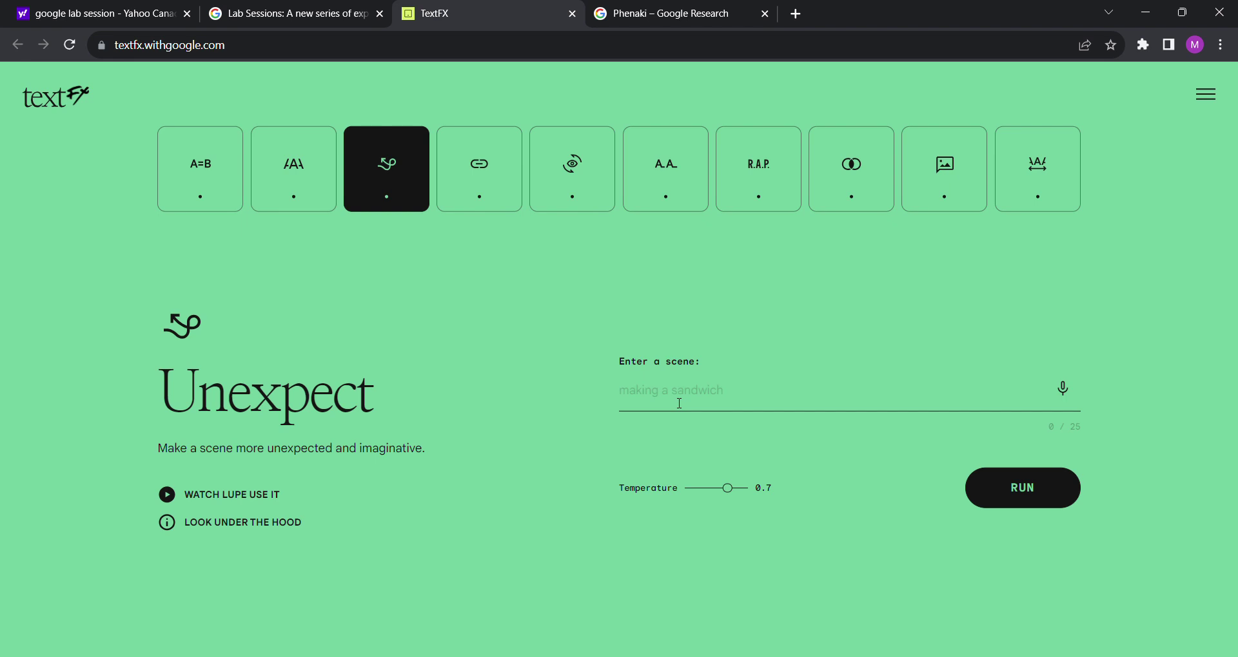
{"action": "type", "text": "dinner scene with family"}
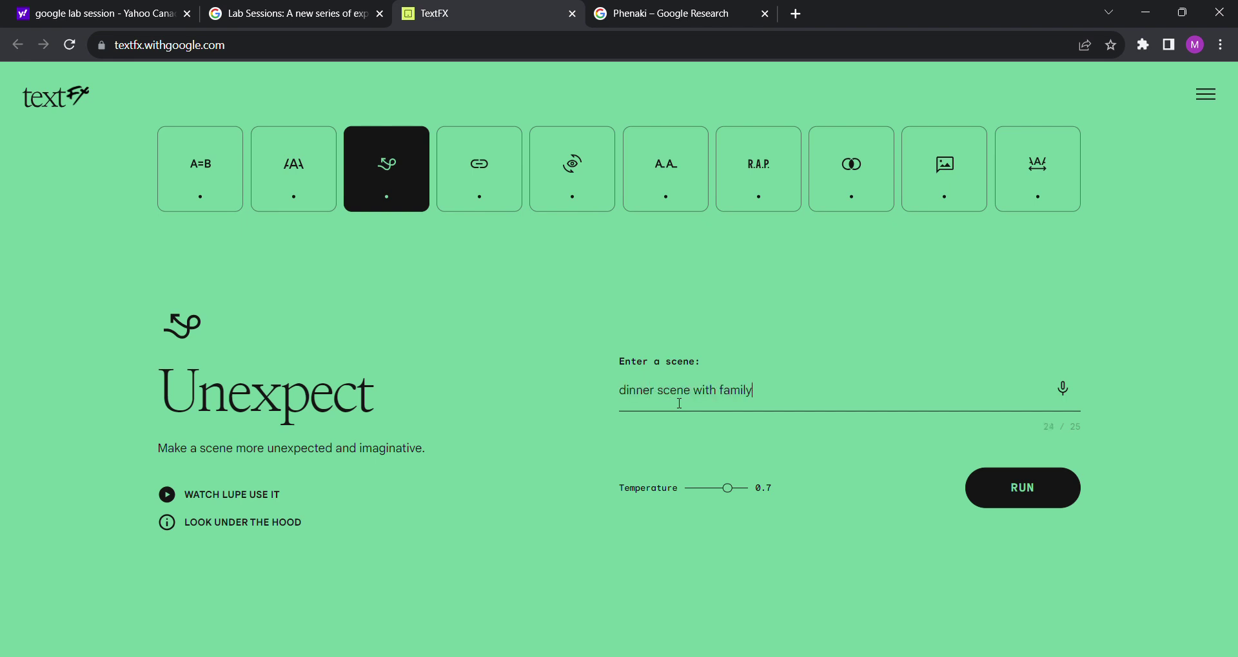
{"action": "key", "text": "Return"}
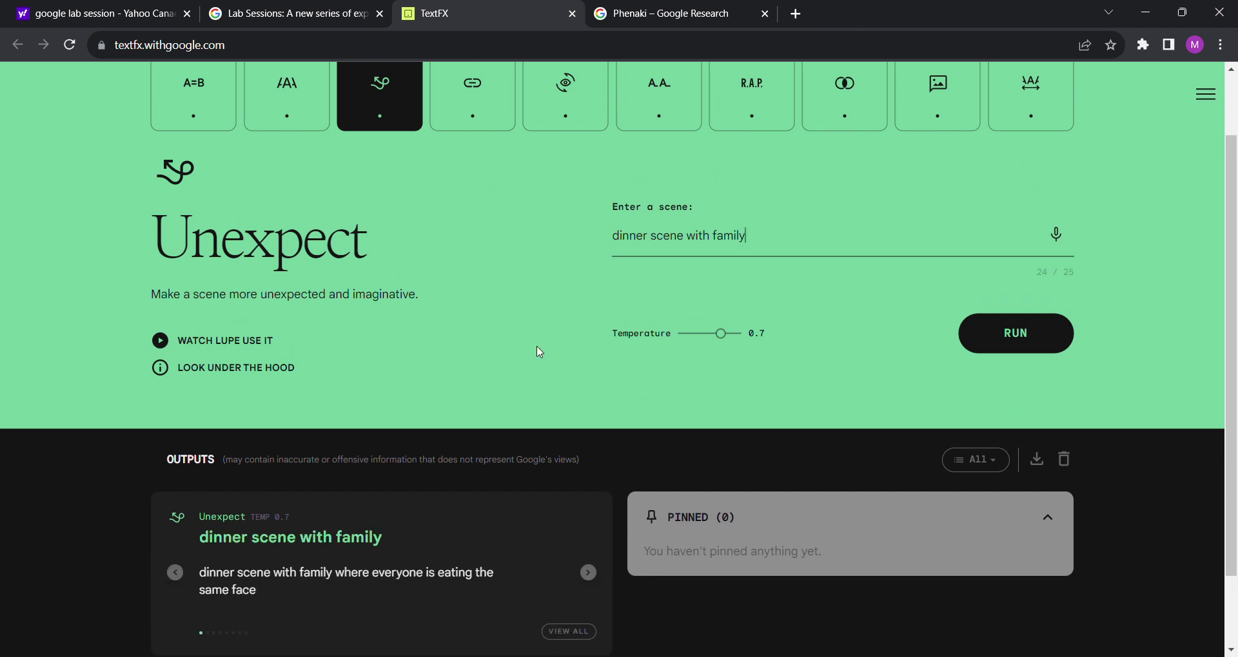
- Page through every twist, such as everyone wearing clown masks, then open the Chain tool
{"action": "left_click", "coordinate": [588, 573]}
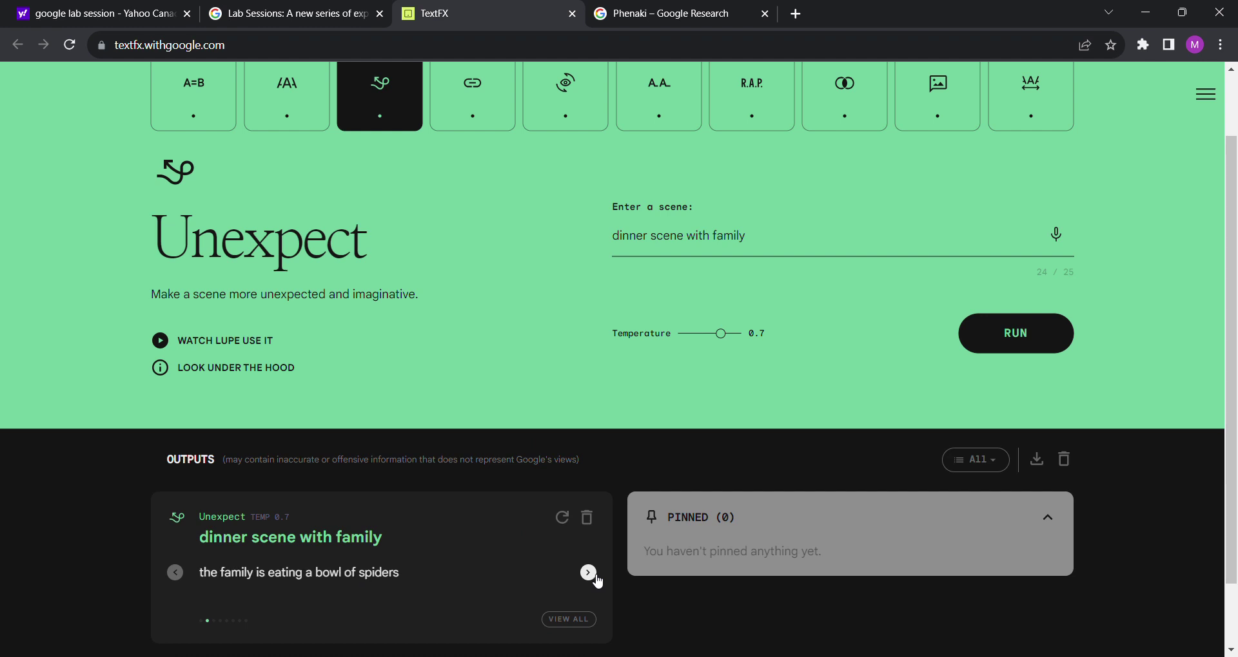
{"action": "left_click", "coordinate": [596, 577]}
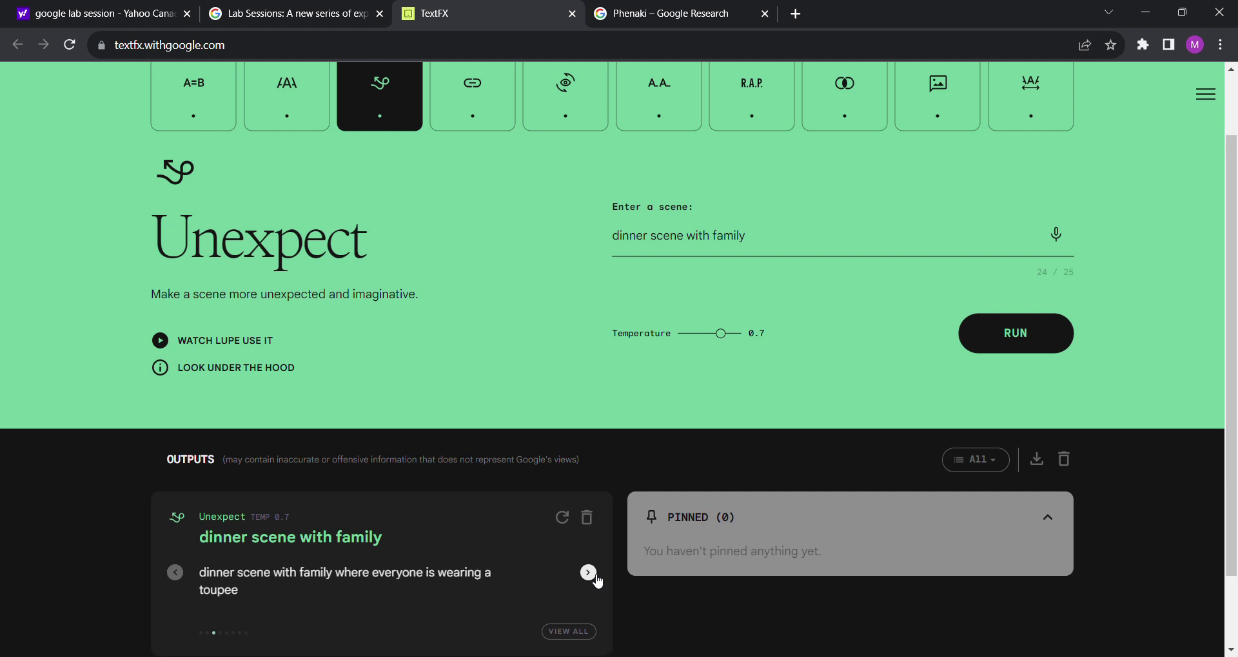
{"action": "left_click", "coordinate": [596, 579]}
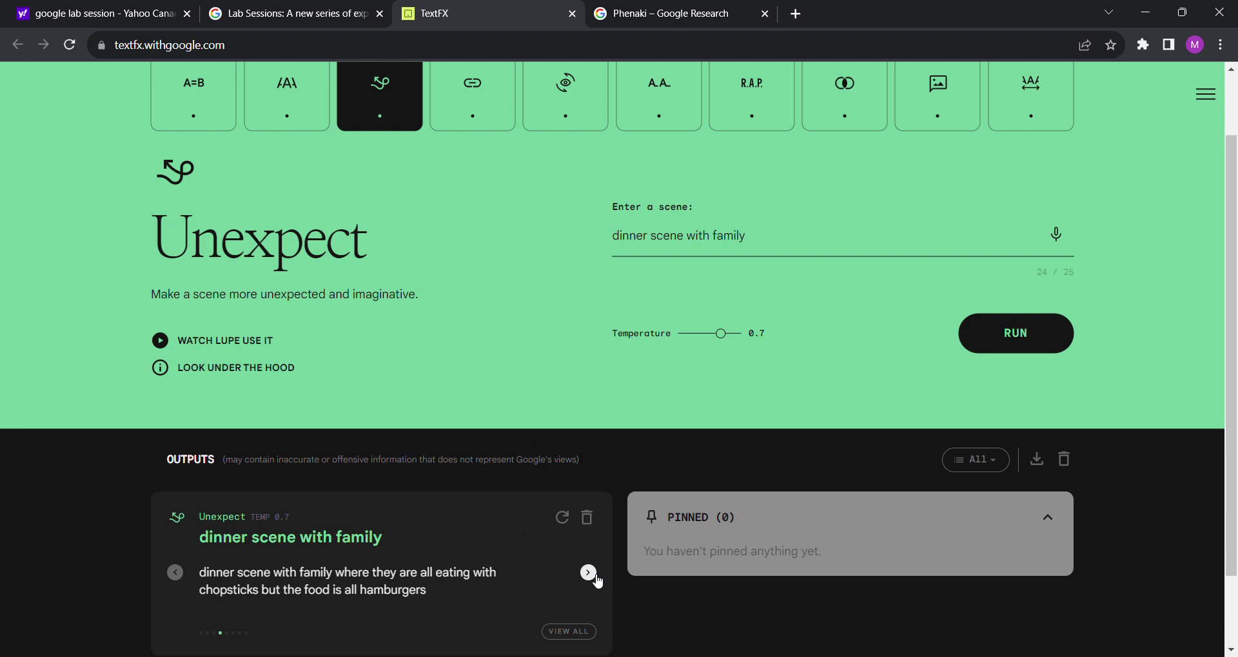
{"action": "left_click", "coordinate": [588, 573]}
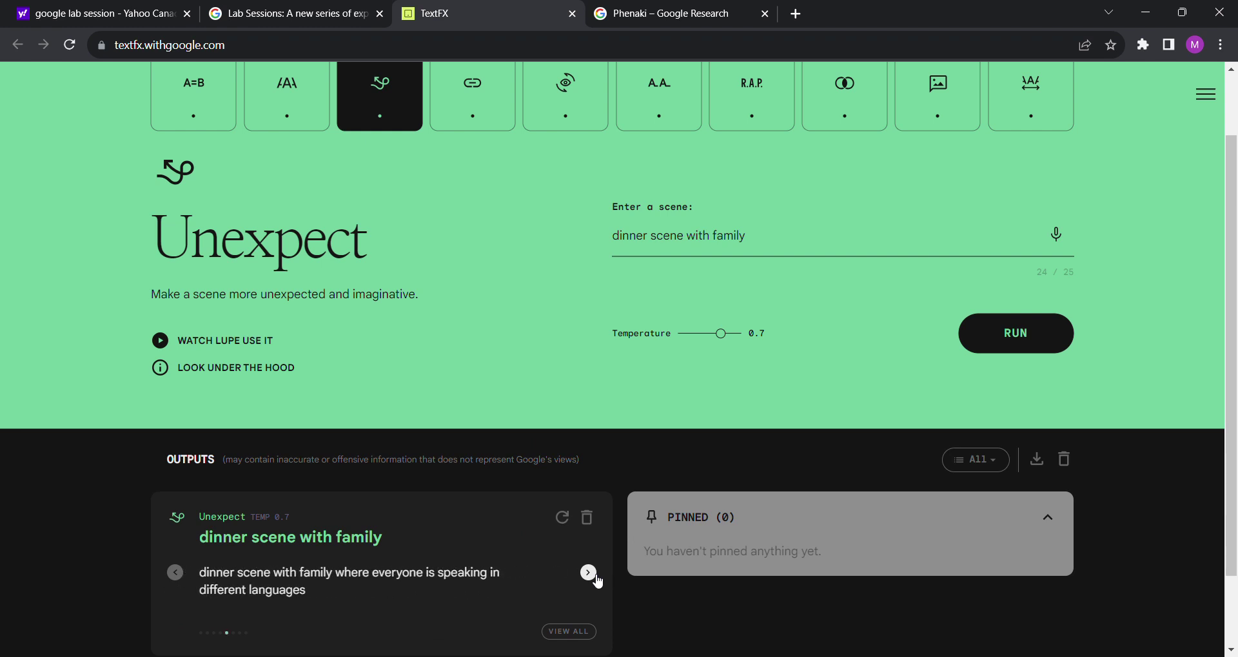
{"action": "left_click", "coordinate": [597, 578]}
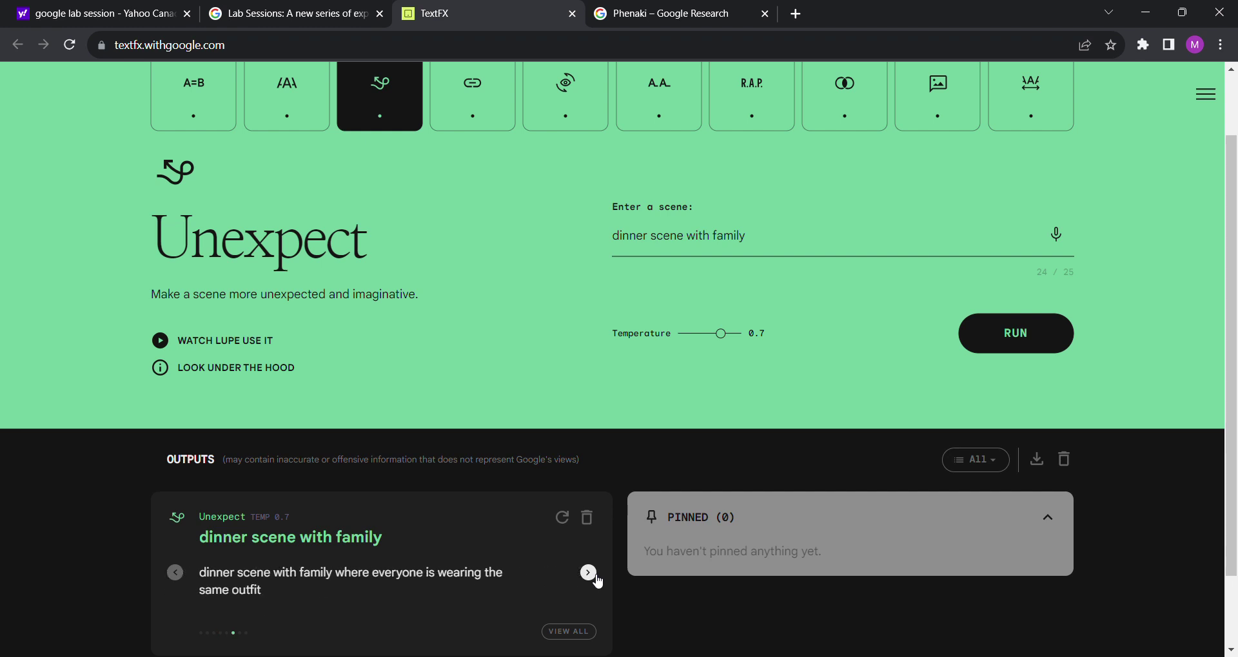
{"action": "left_click", "coordinate": [596, 578]}
{"action": "left_click", "coordinate": [597, 578]}
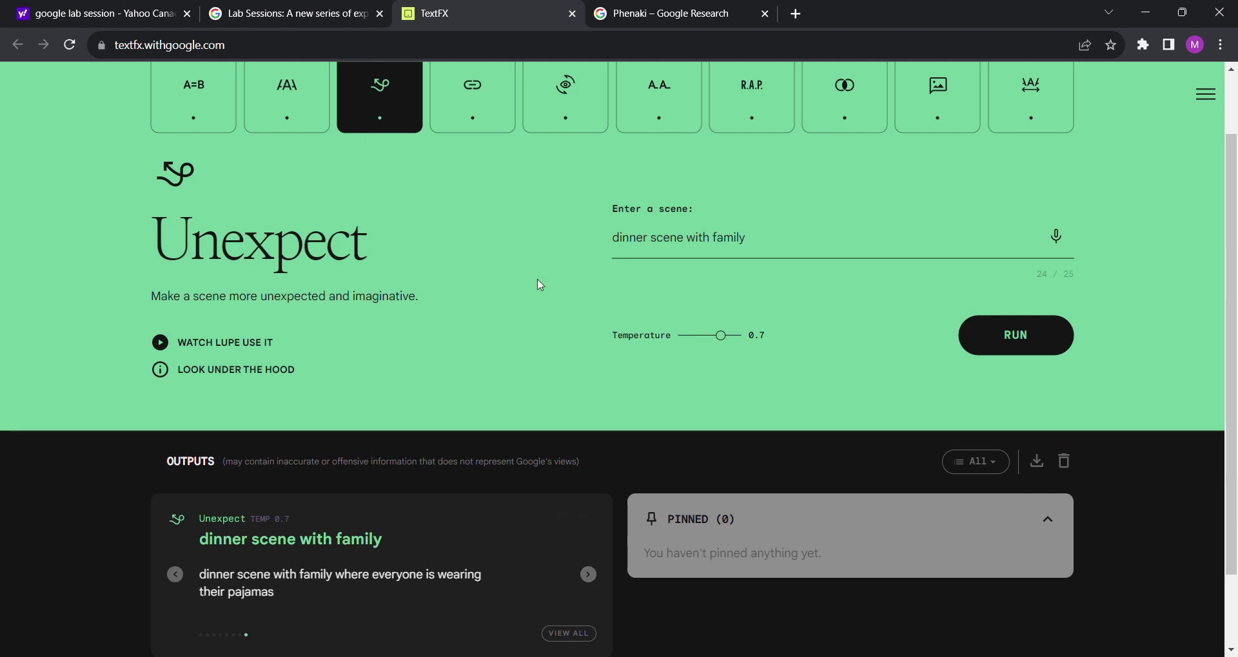
{"action": "scroll", "coordinate": [535, 282], "scroll_direction": "up", "scroll_amount": 2}
{"action": "left_click", "coordinate": [503, 171]}
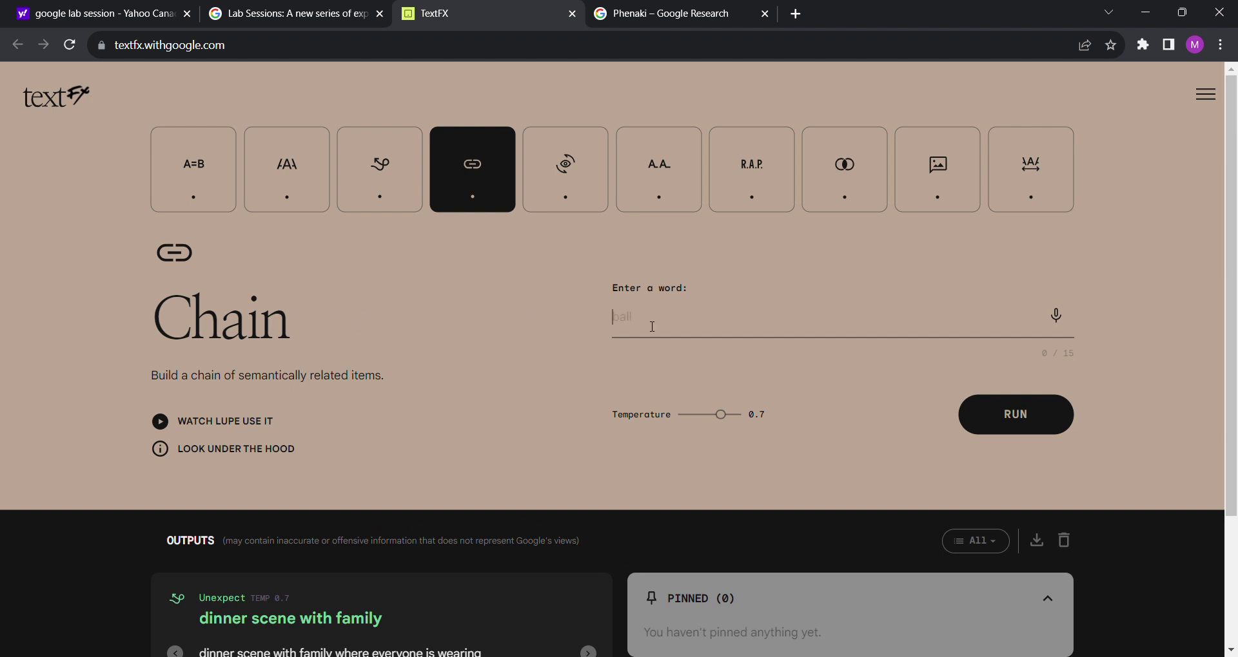
- Generate word chains for 'ball' and delete the old Unexpect card
{"action": "type", "text": "ball"}
{"action": "key", "text": "Return"}
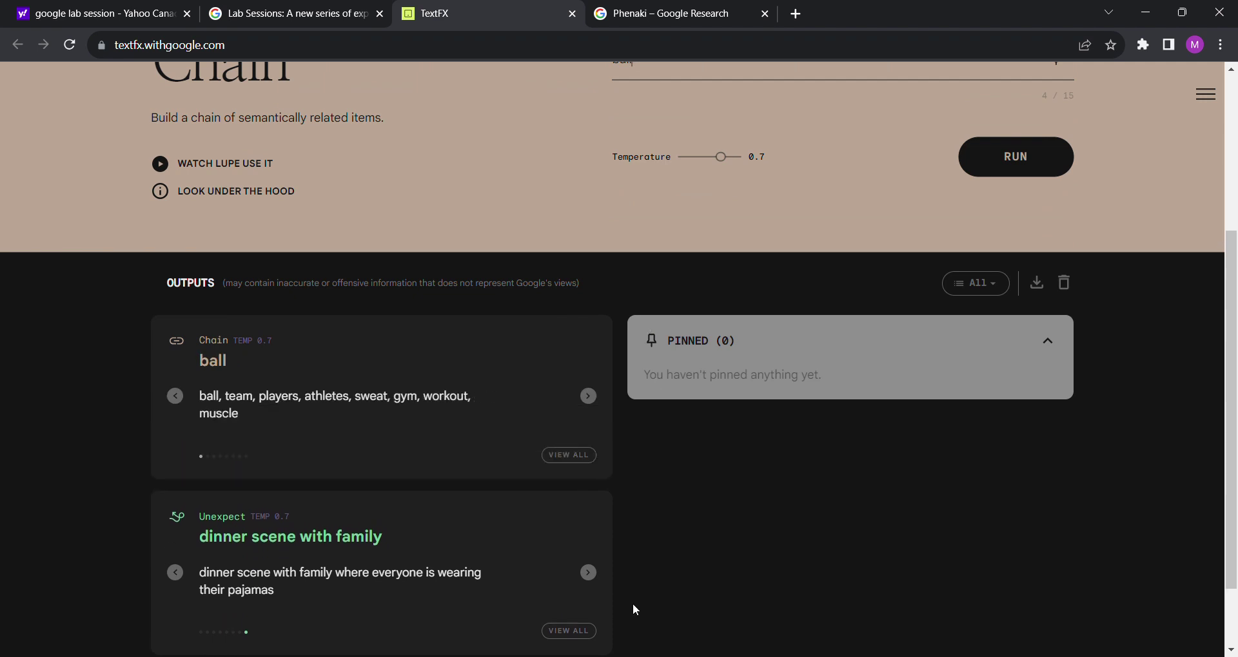
{"action": "left_click", "coordinate": [586, 518]}
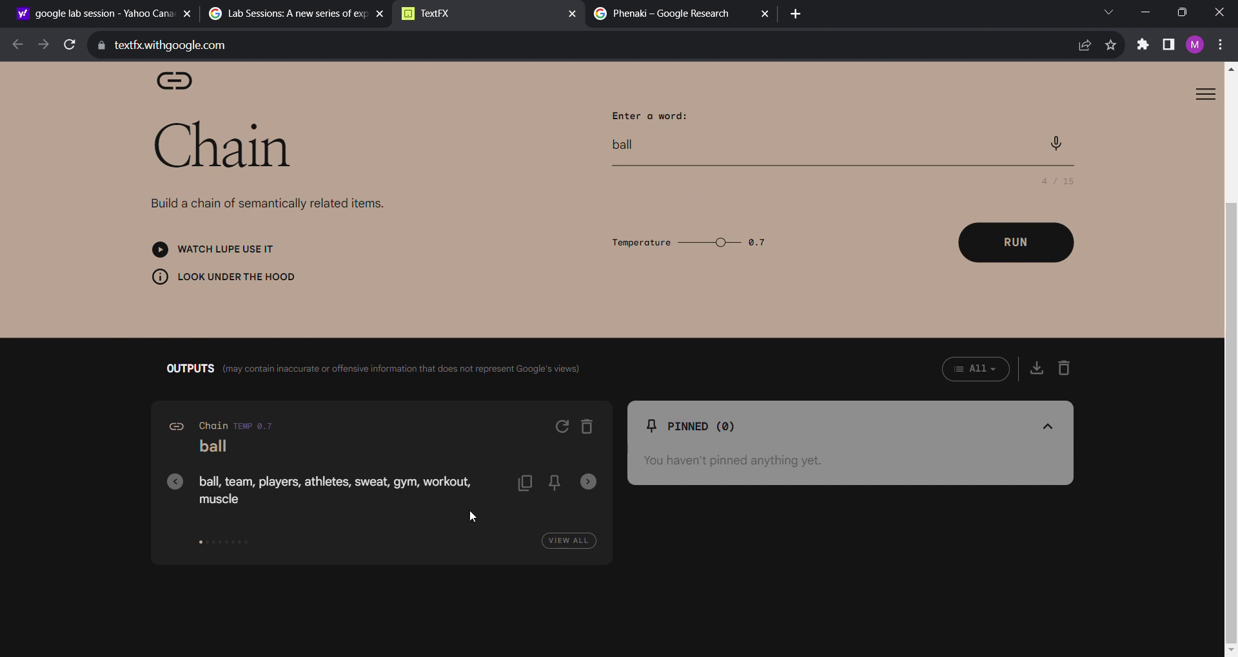
- Browse the ball chains back and forth, e.g. 'ball, bounce, spring, leaf, tree, branch, bird, nest'
{"action": "left_click", "coordinate": [588, 483]}
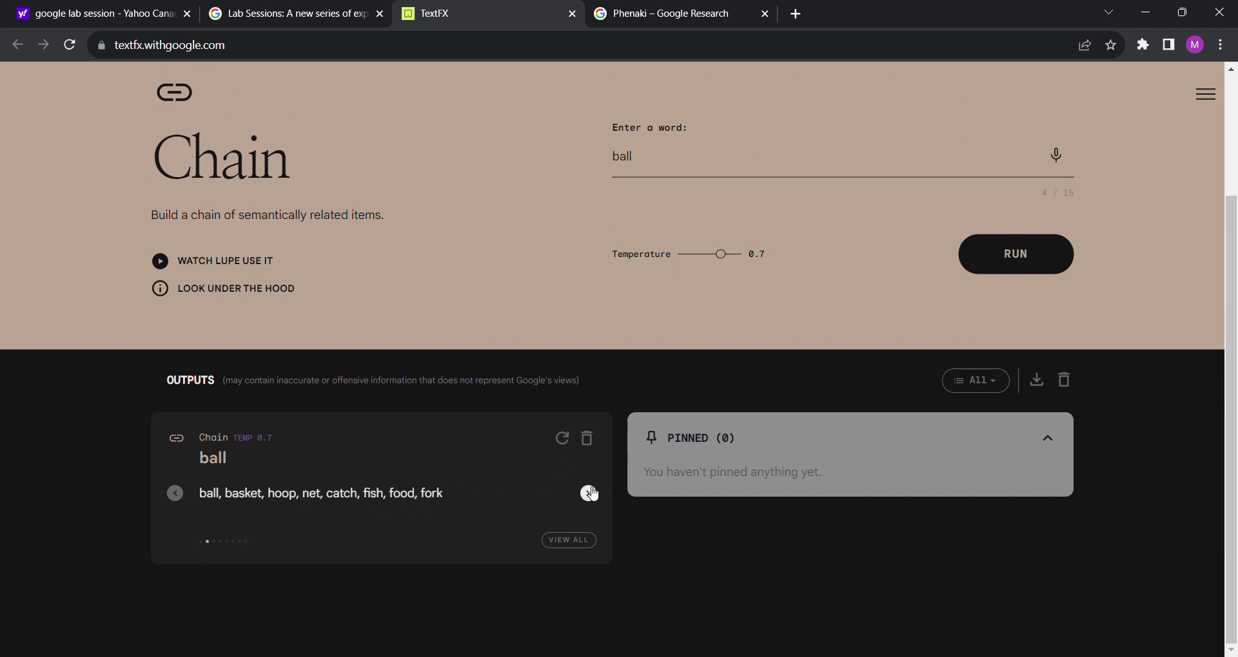
{"action": "left_click", "coordinate": [589, 493]}
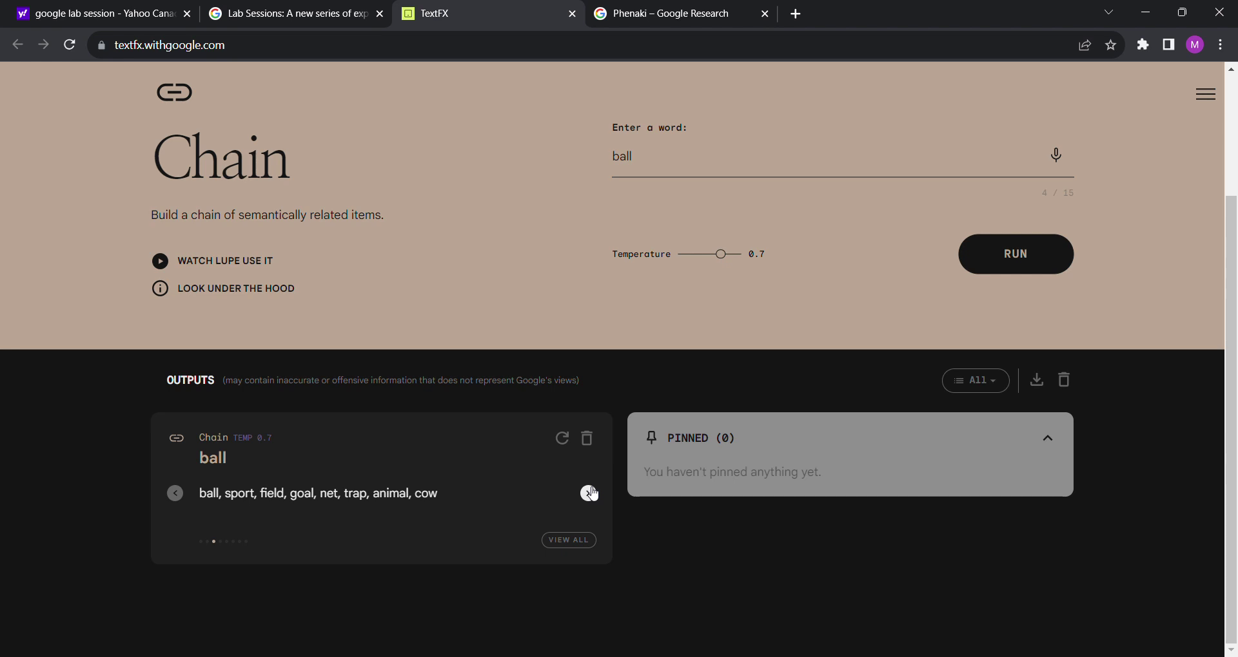
{"action": "left_click", "coordinate": [589, 493]}
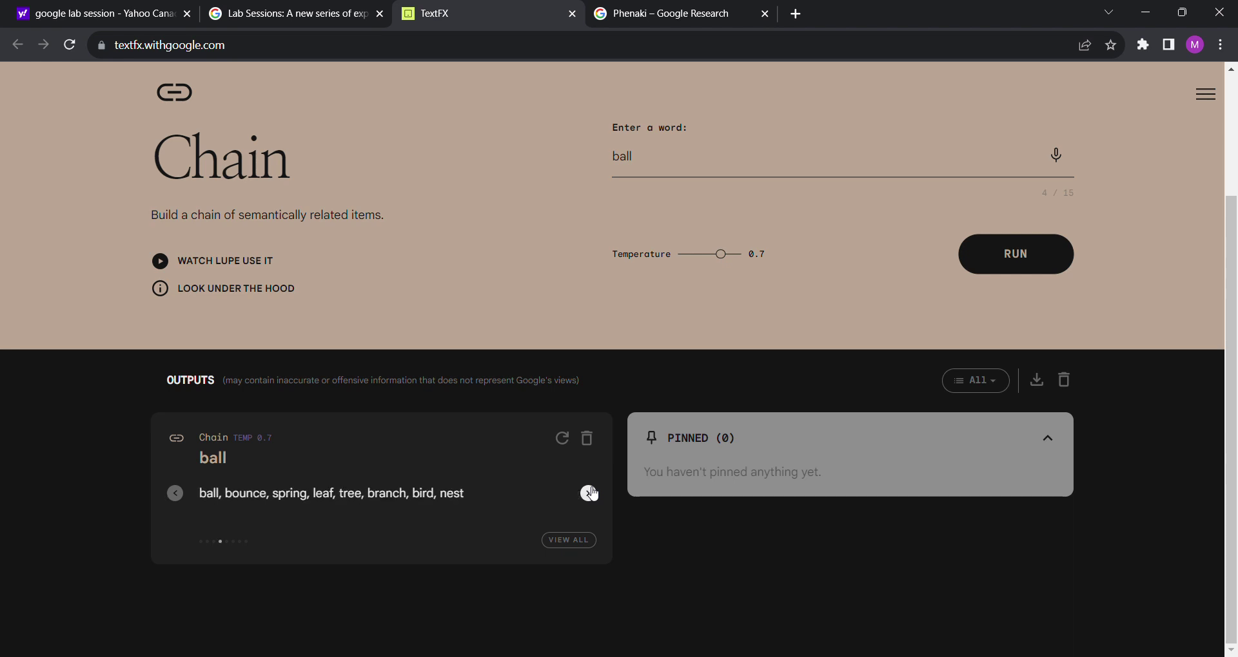
{"action": "left_click", "coordinate": [589, 493]}
{"action": "left_click", "coordinate": [589, 493]}
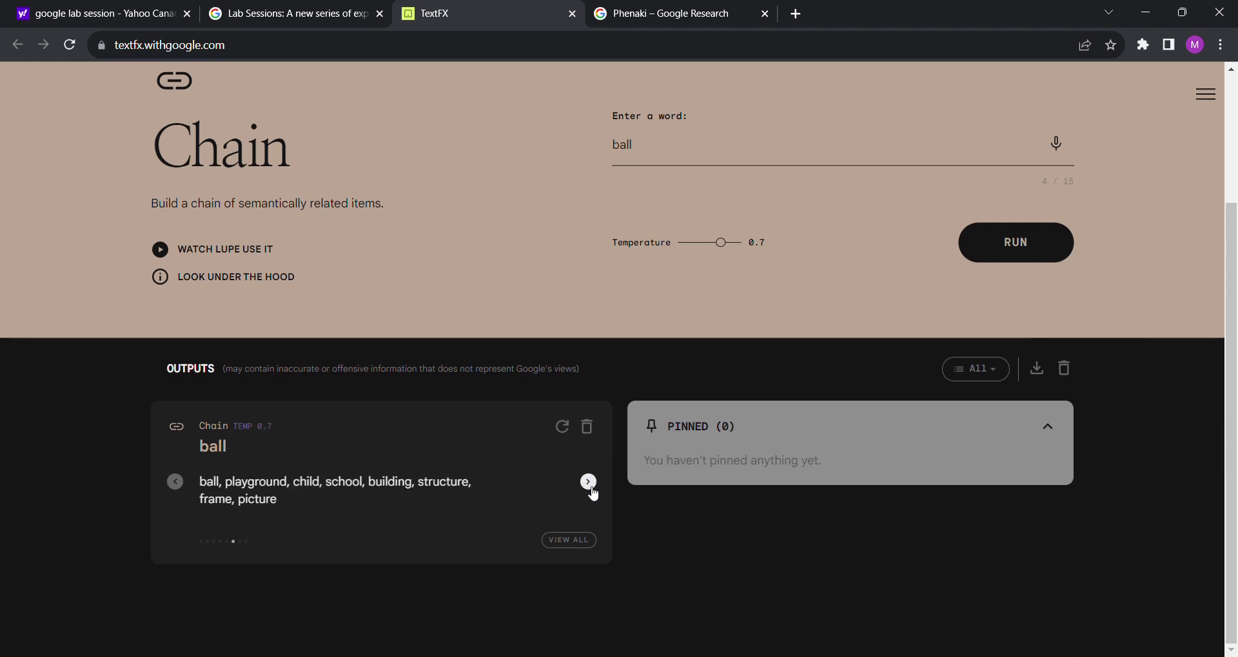
{"action": "left_click", "coordinate": [175, 483]}
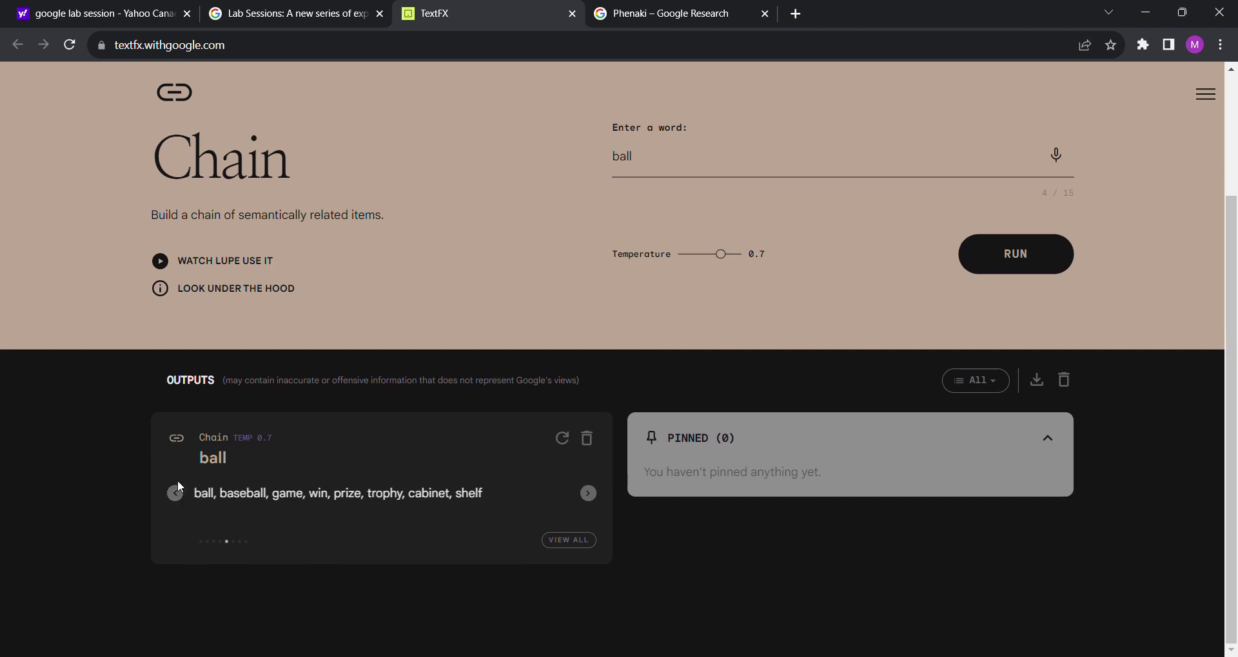
{"action": "left_click", "coordinate": [176, 493]}
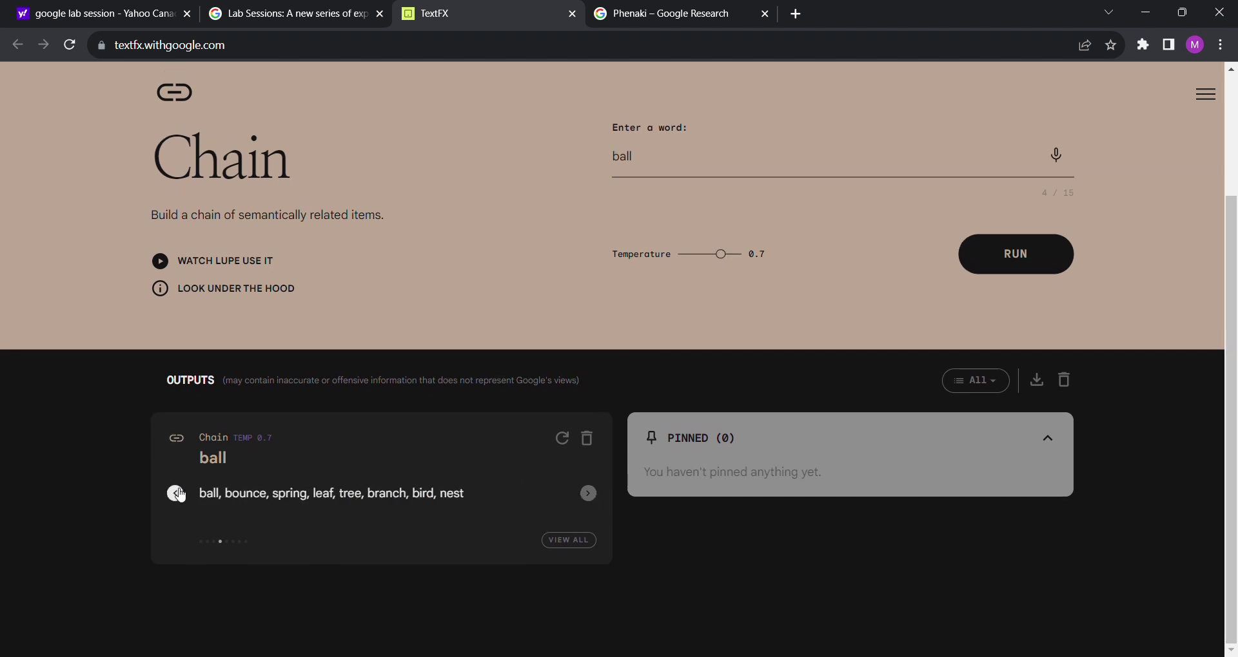
{"action": "left_click", "coordinate": [588, 493]}
{"action": "left_click", "coordinate": [588, 494]}
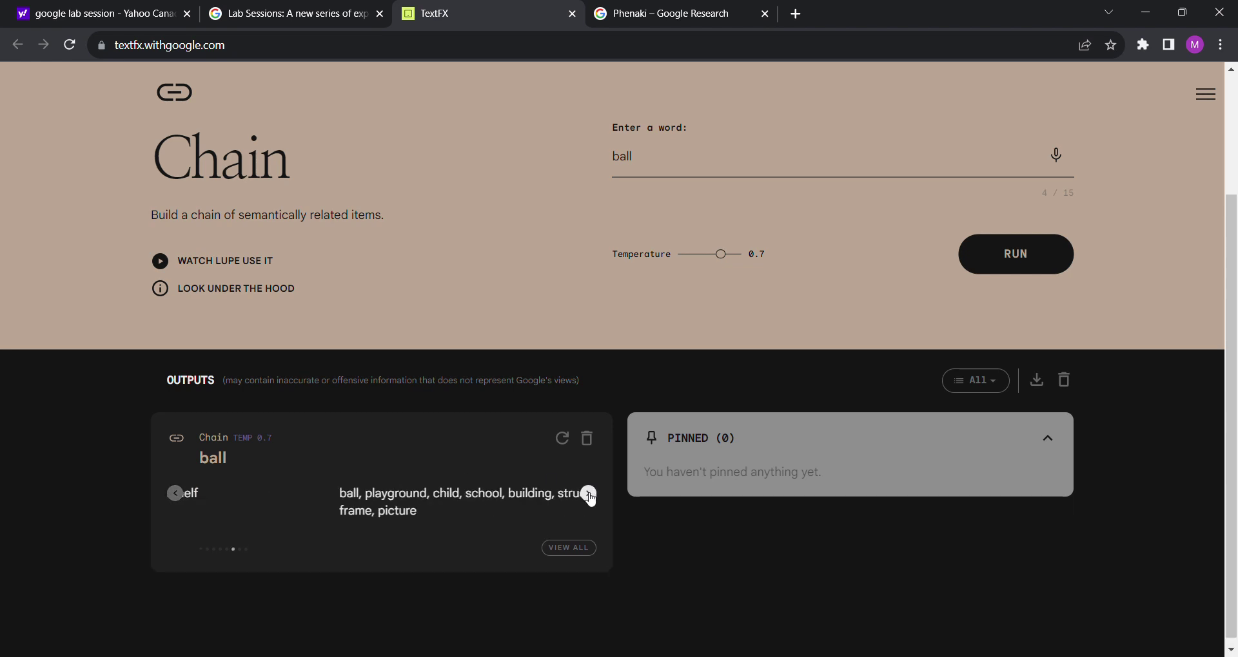
{"action": "left_click", "coordinate": [589, 494]}
{"action": "left_click", "coordinate": [587, 494]}
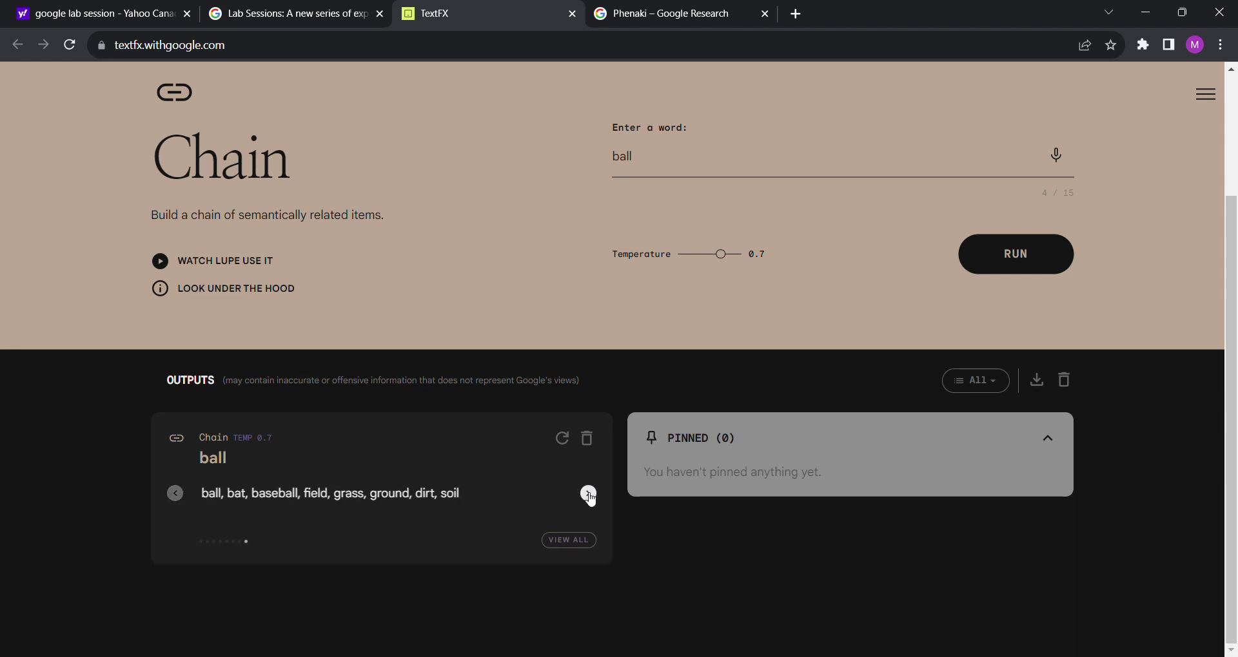
{"action": "left_click", "coordinate": [588, 494]}
{"action": "scroll", "coordinate": [470, 297], "scroll_direction": "up", "scroll_amount": 3}
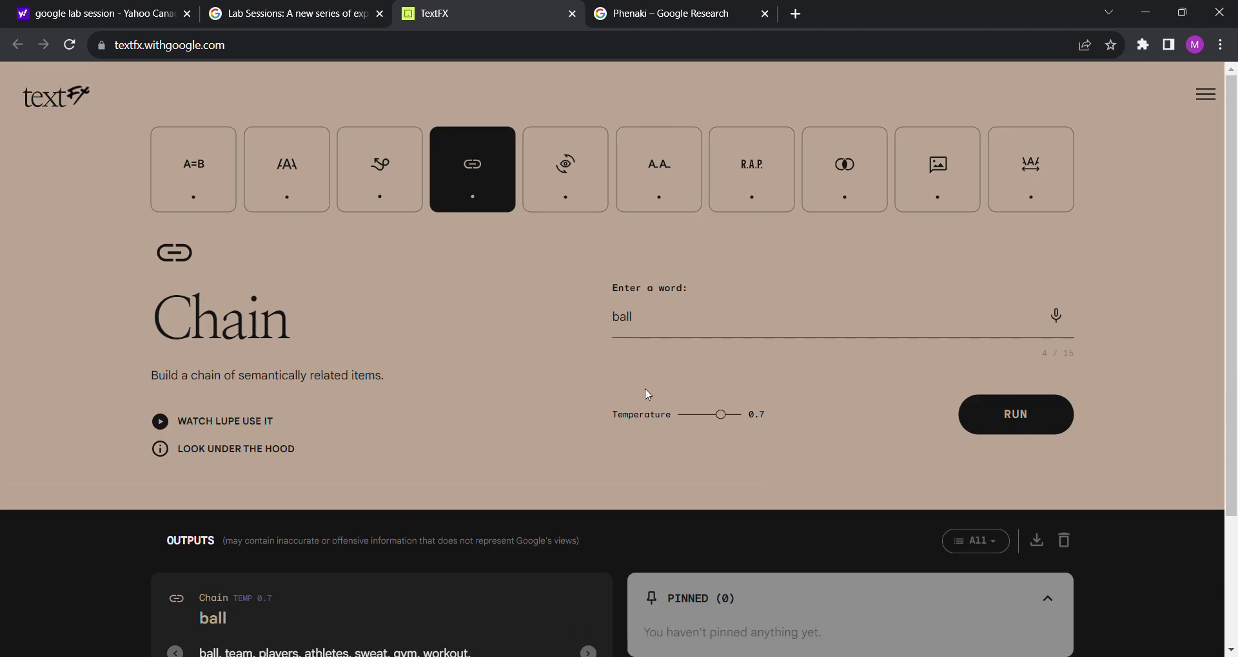
{"action": "scroll", "coordinate": [581, 419], "scroll_direction": "down", "scroll_amount": 3}
- Remove the Chain output and run POV on 'analag clocks'
{"action": "left_click", "coordinate": [588, 428]}
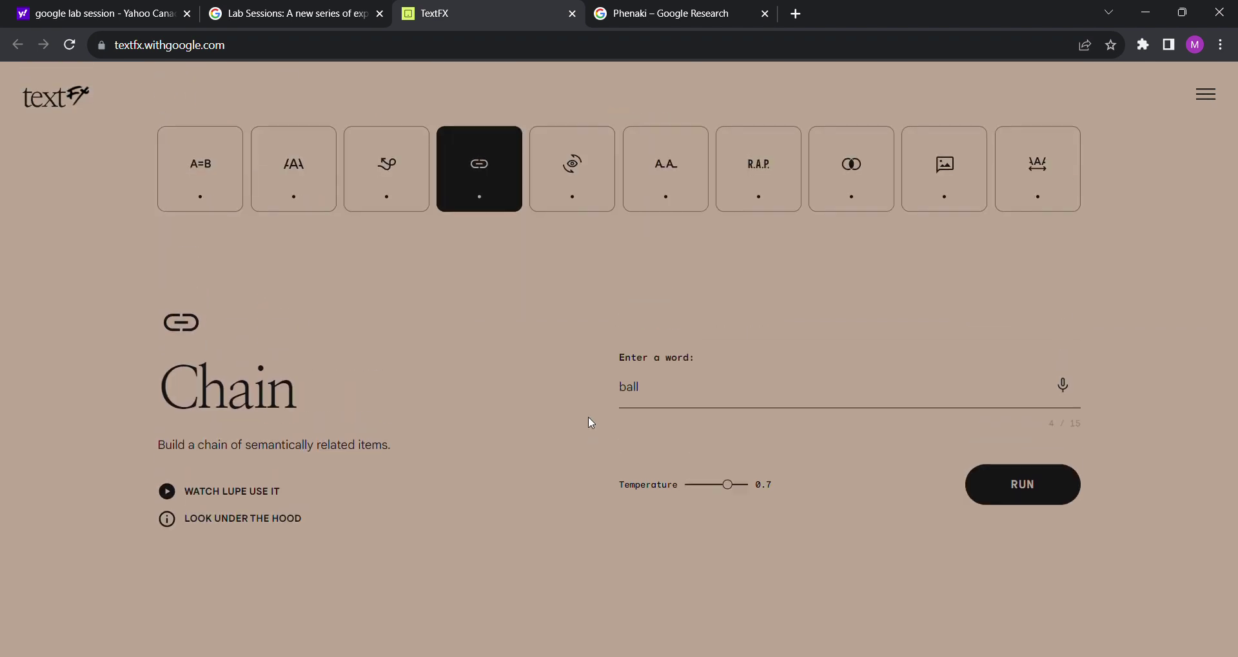
{"action": "left_click", "coordinate": [592, 169]}
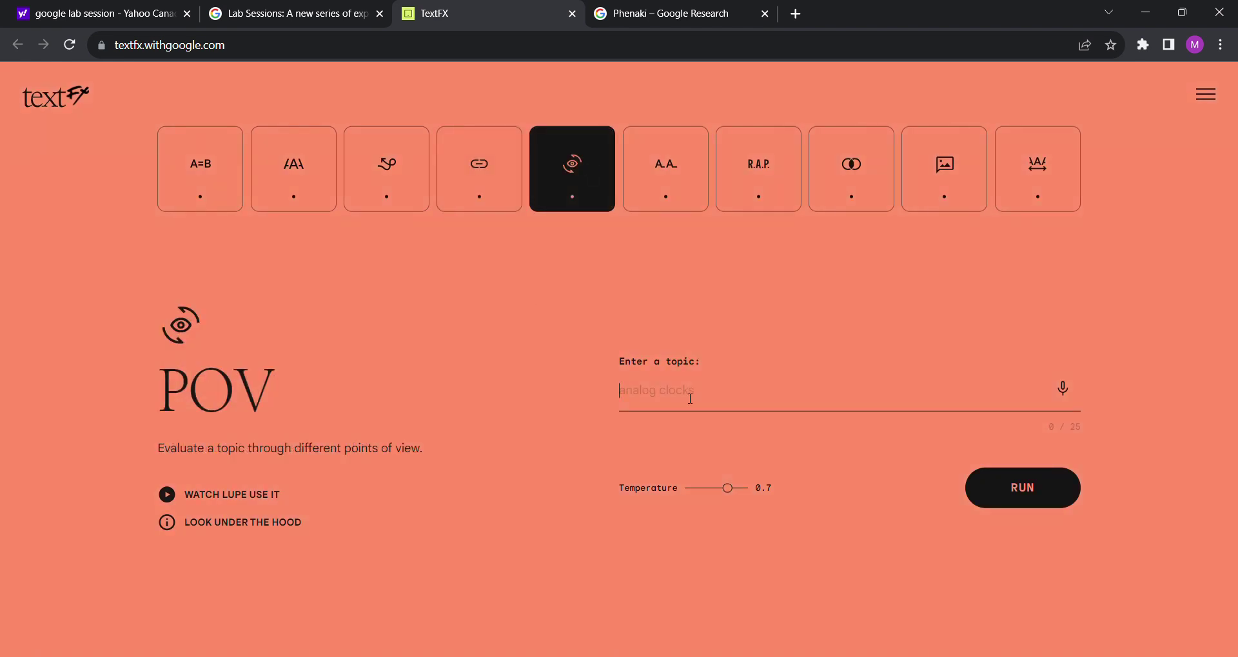
{"action": "type", "text": "anala"}
{"action": "type", "text": "g clocks"}
{"action": "key", "text": "Return"}
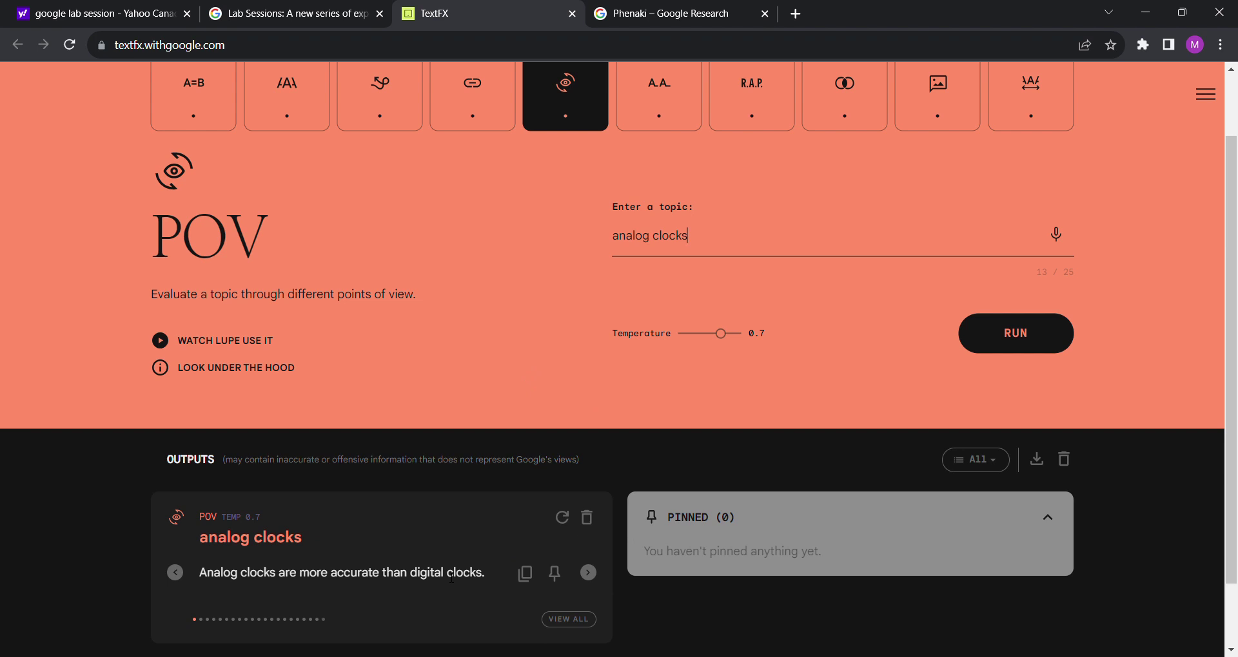
- Read through all the analog clock viewpoints, such as 'a work of art'
{"action": "left_click", "coordinate": [590, 576]}
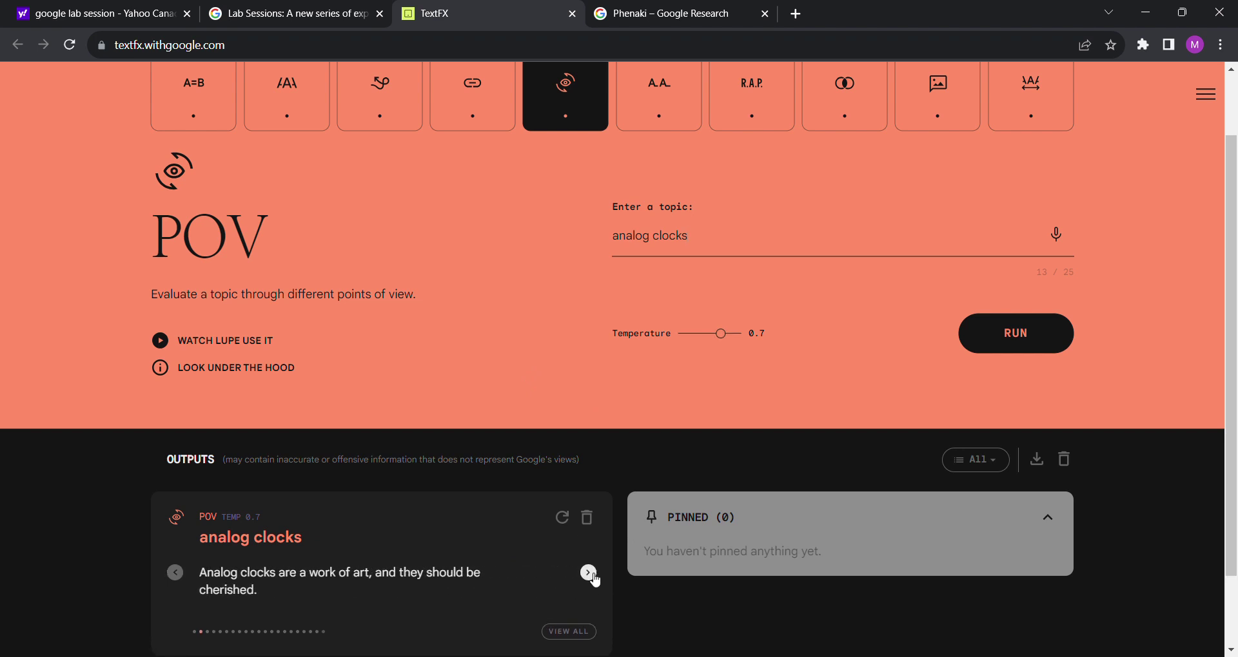
{"action": "left_click", "coordinate": [589, 574]}
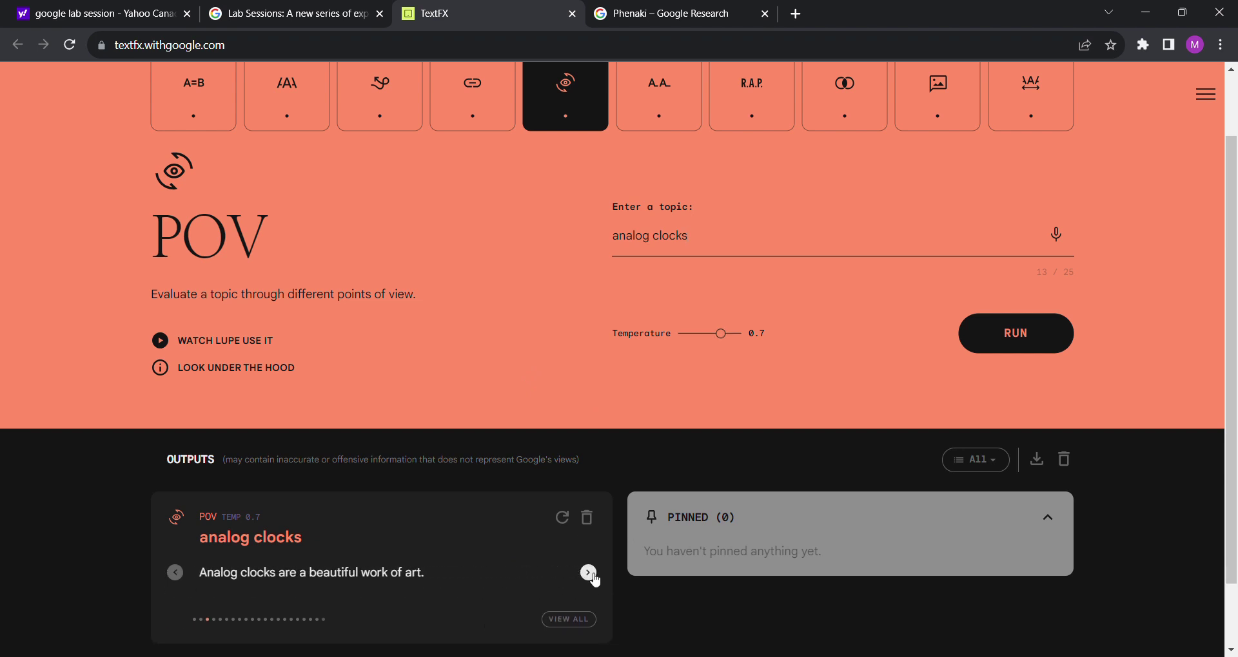
{"action": "left_click", "coordinate": [589, 574]}
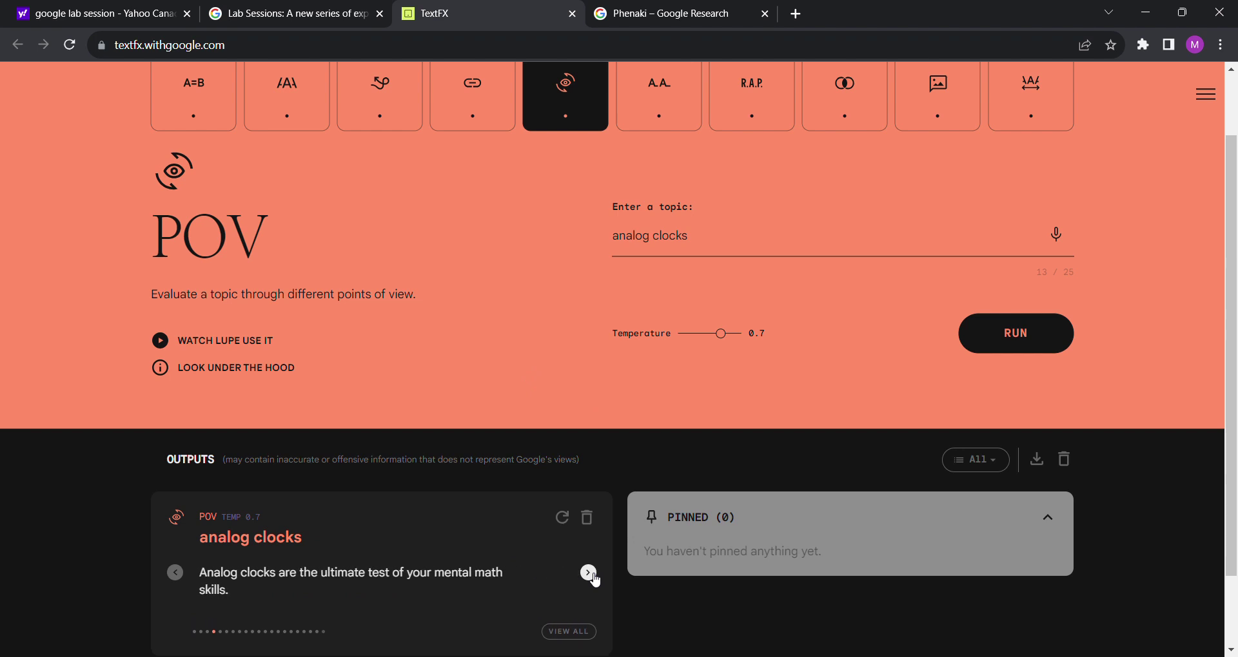
{"action": "left_click", "coordinate": [589, 574]}
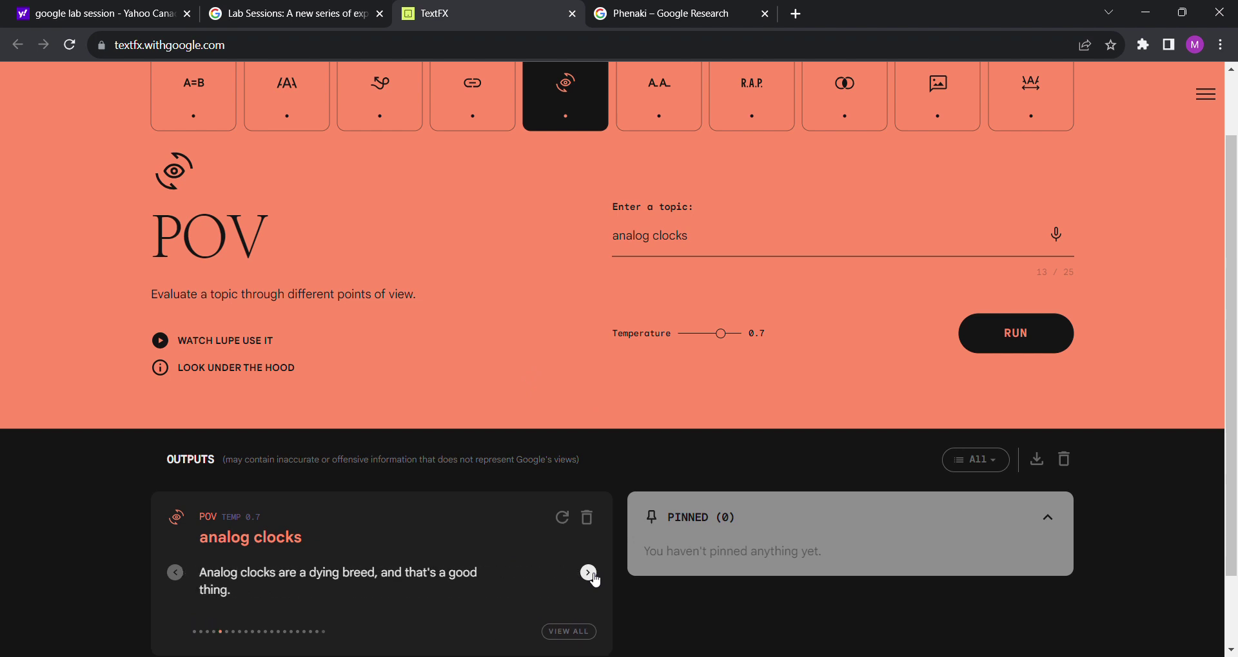
{"action": "left_click", "coordinate": [589, 573]}
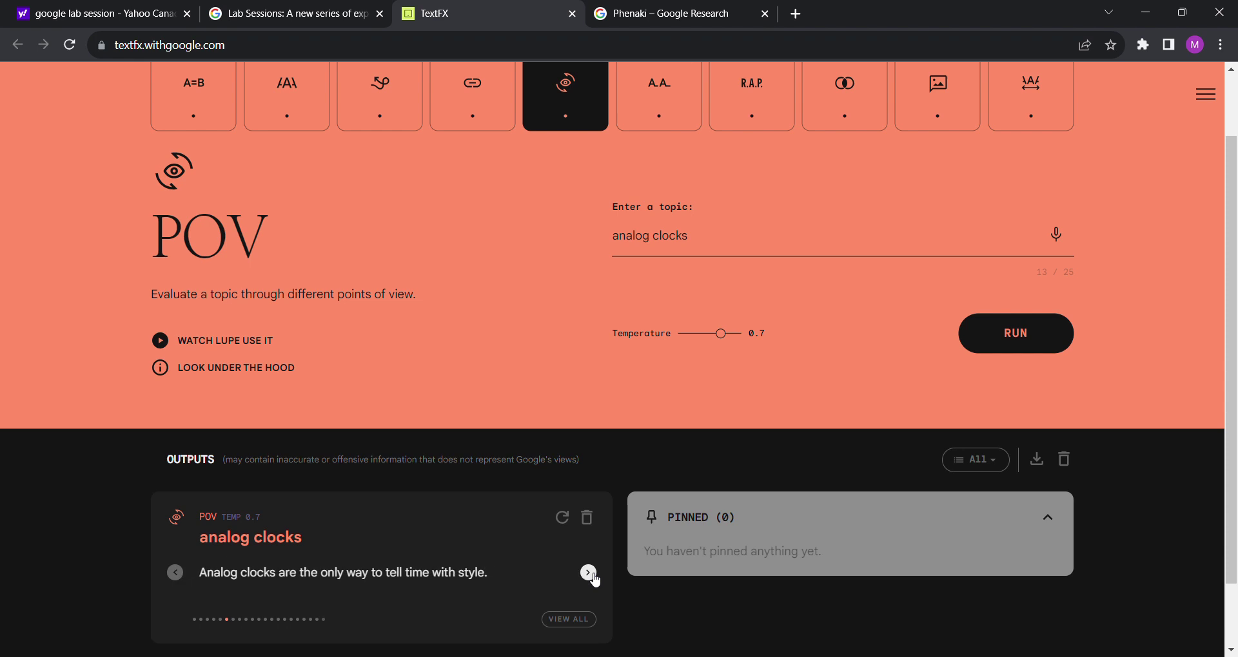
{"action": "left_click", "coordinate": [589, 574]}
{"action": "left_click", "coordinate": [589, 574]}
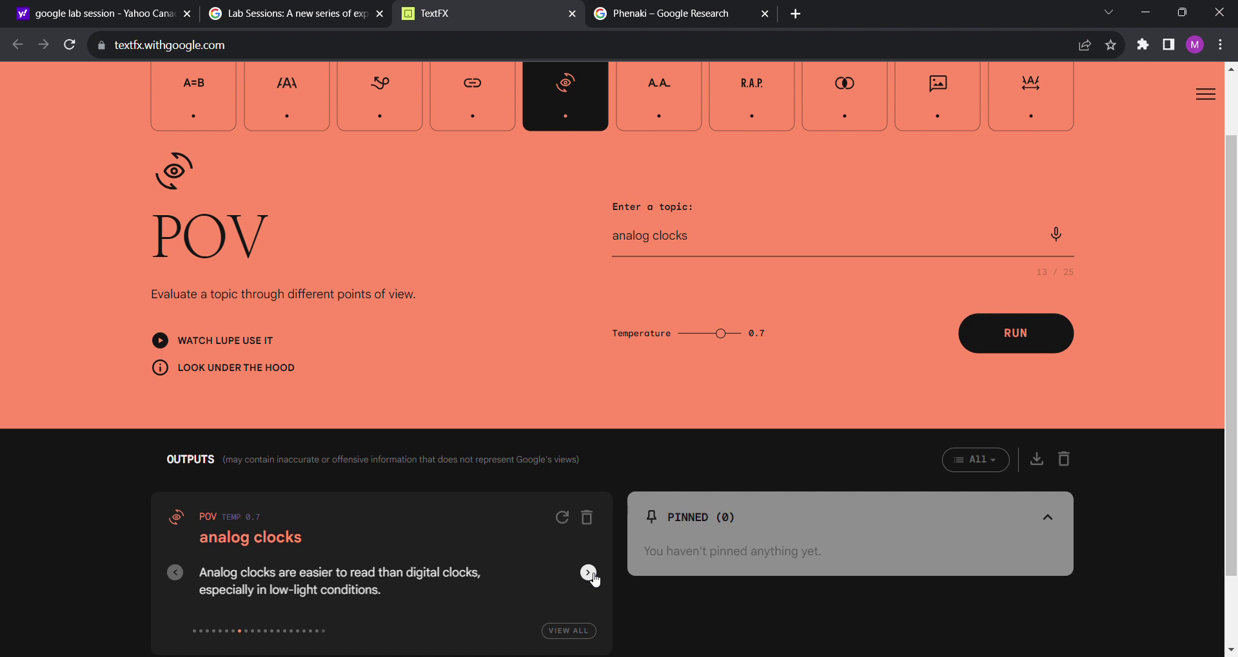
{"action": "left_click", "coordinate": [589, 574]}
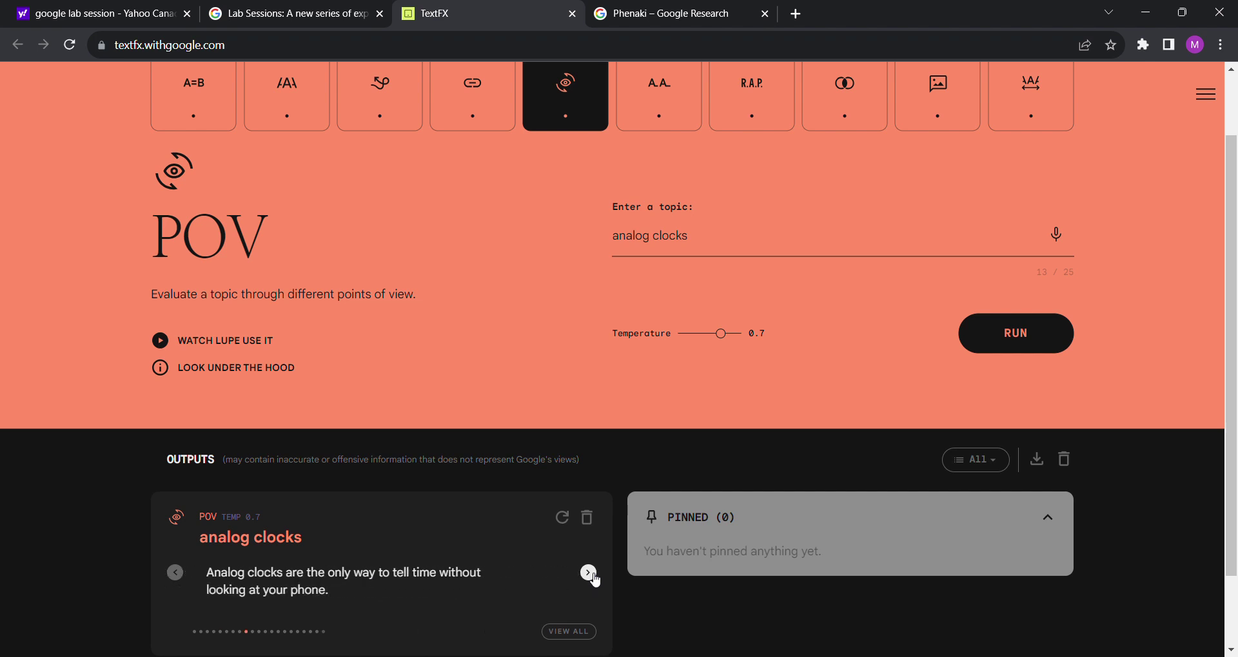
{"action": "left_click", "coordinate": [589, 573]}
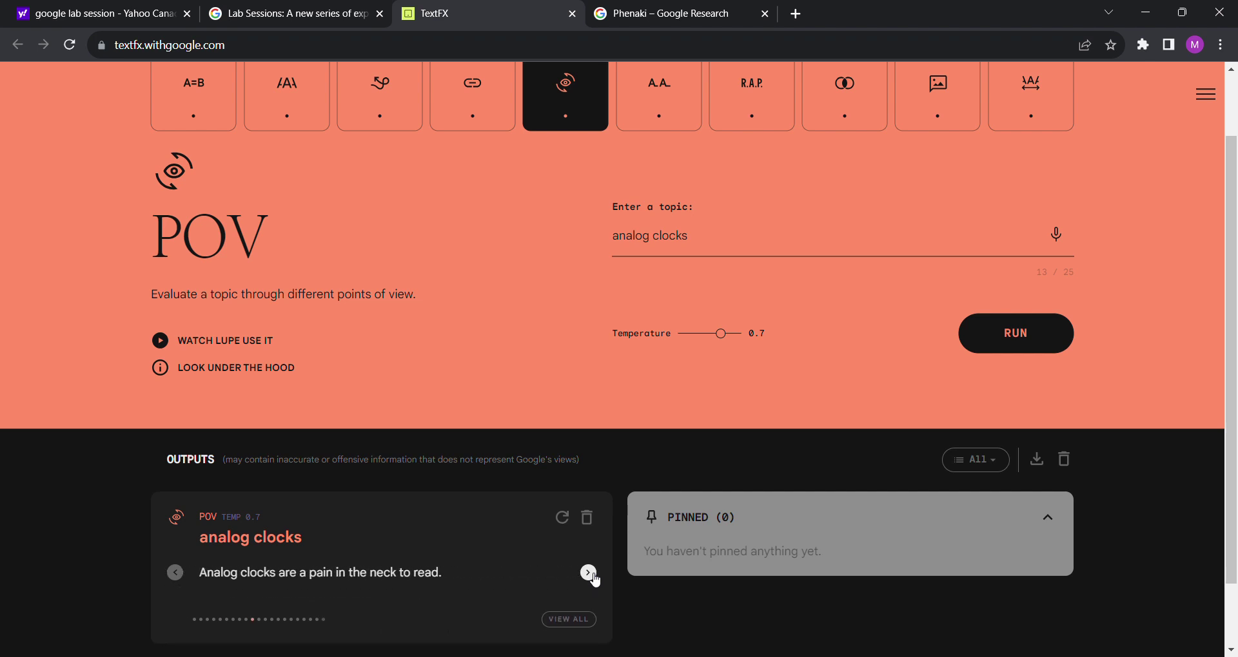
{"action": "left_click", "coordinate": [589, 574]}
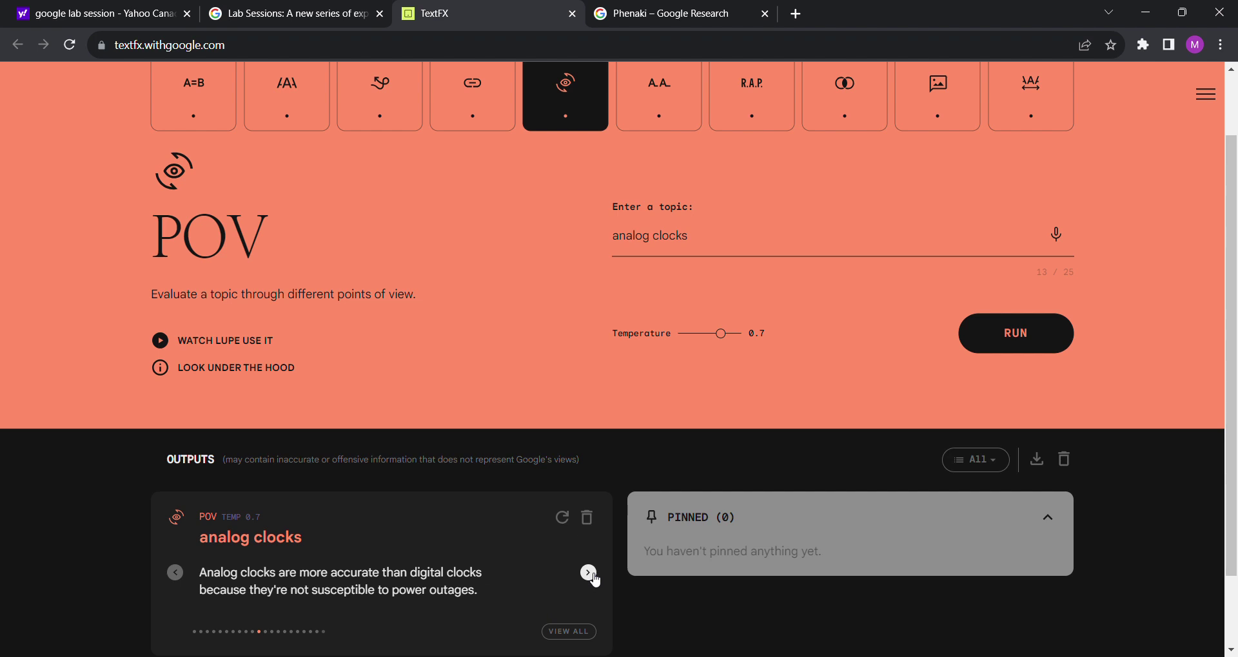
{"action": "left_click", "coordinate": [589, 574]}
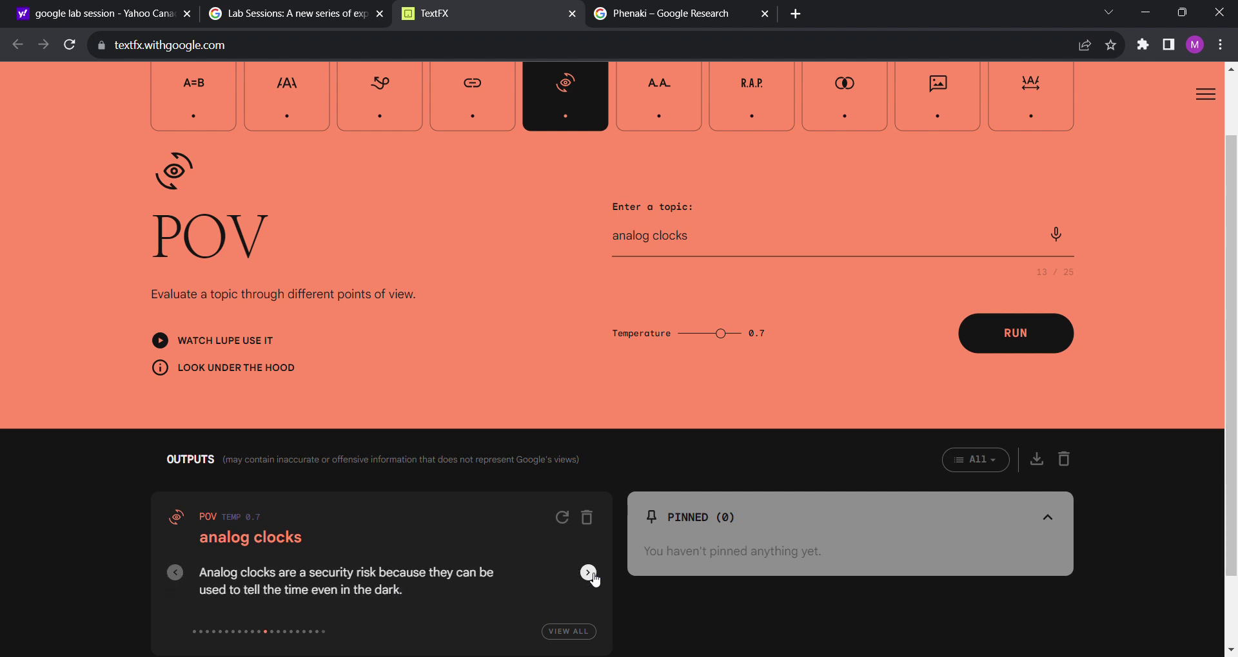
{"action": "left_click", "coordinate": [591, 575]}
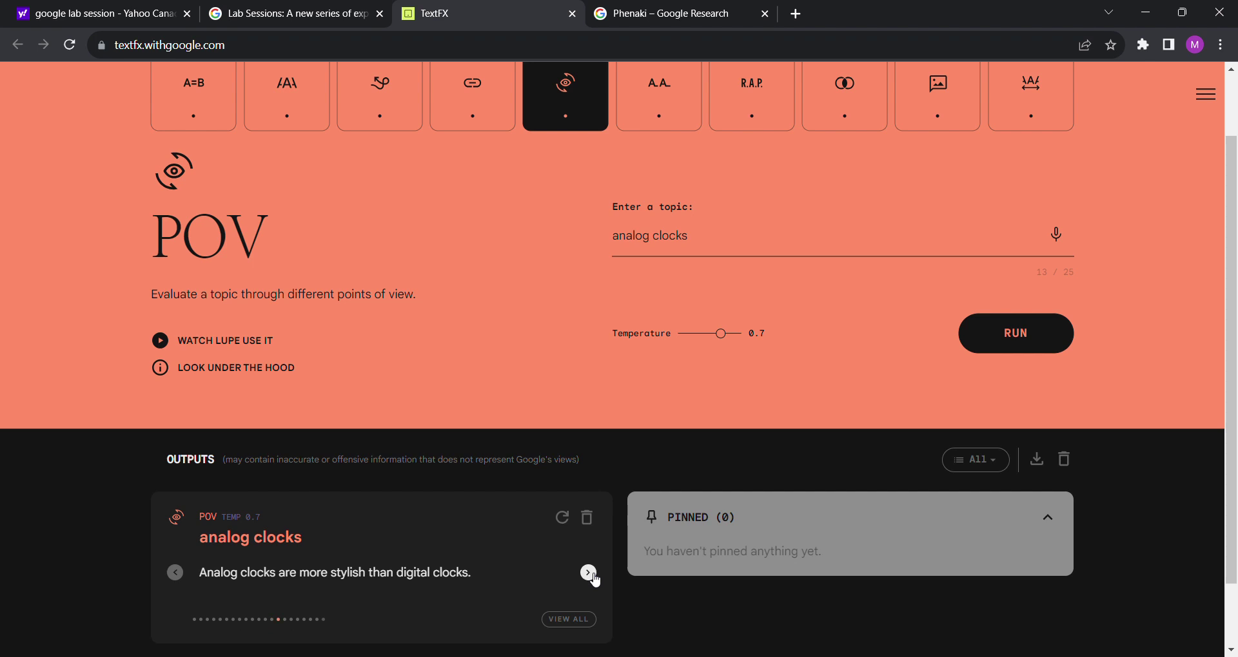
{"action": "left_click", "coordinate": [588, 573]}
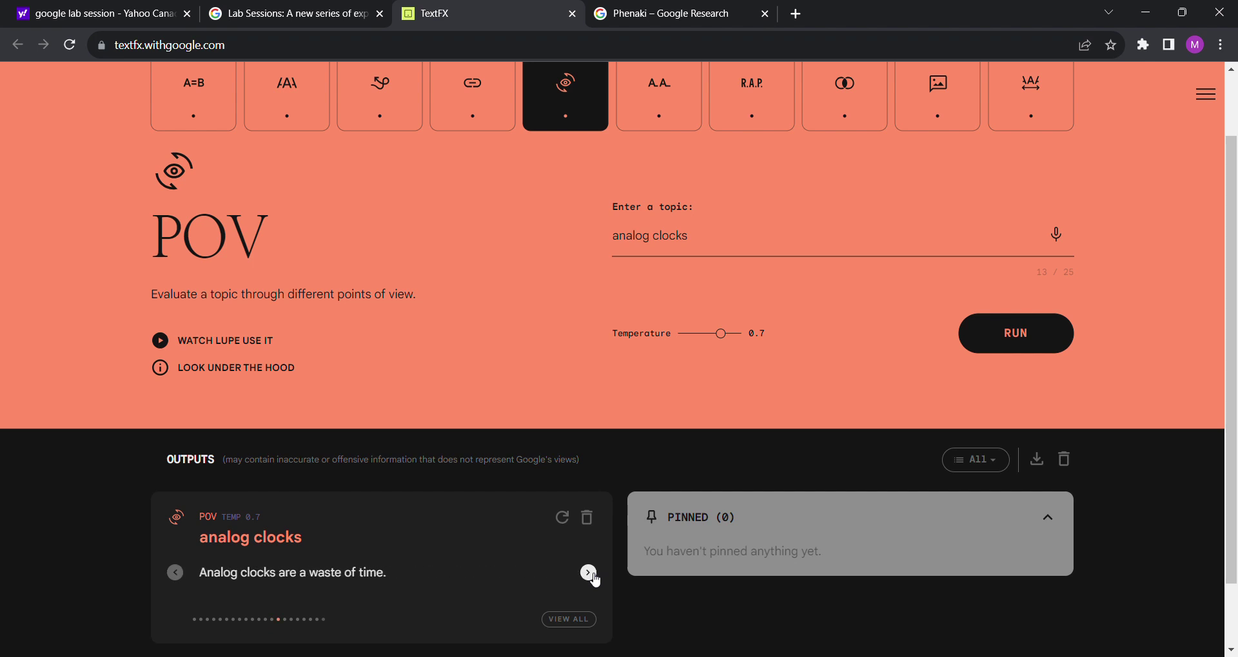
{"action": "left_click", "coordinate": [588, 573]}
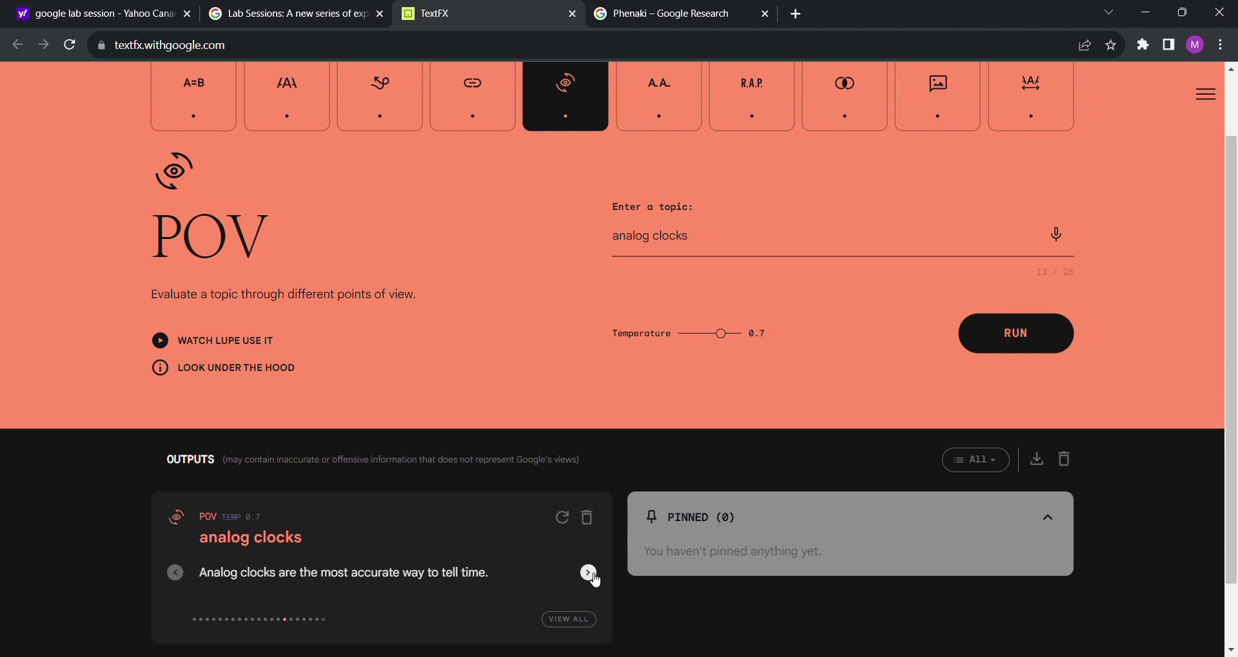
{"action": "left_click", "coordinate": [593, 577]}
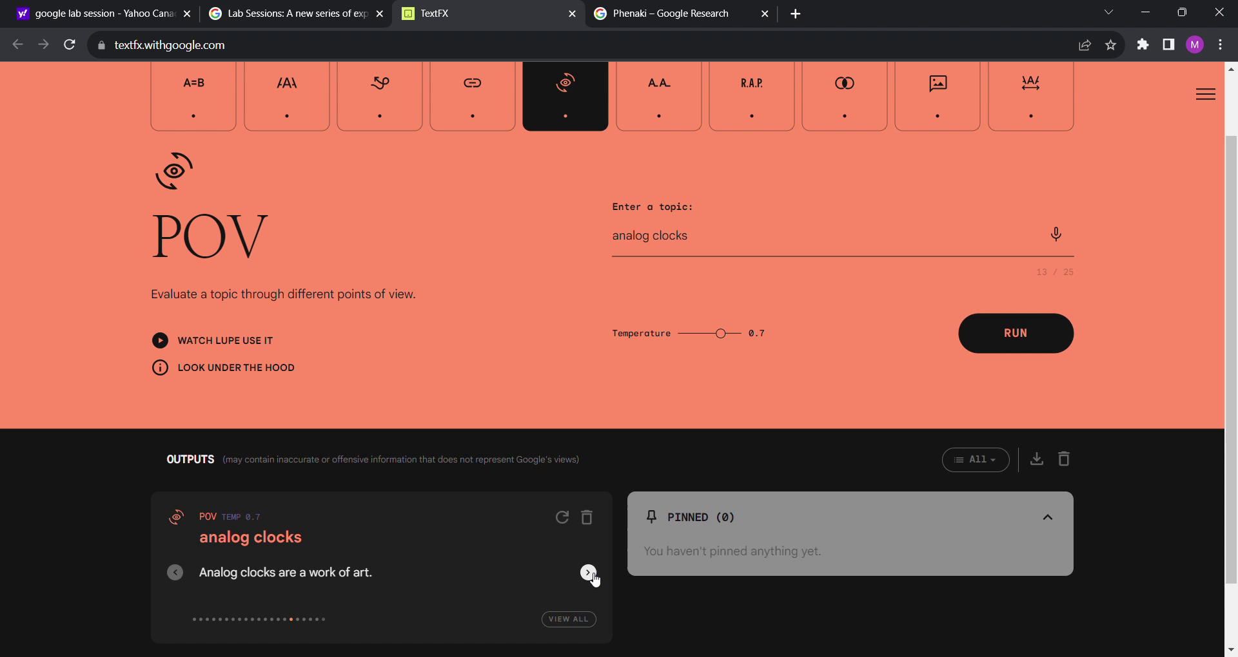
{"action": "left_click", "coordinate": [589, 573]}
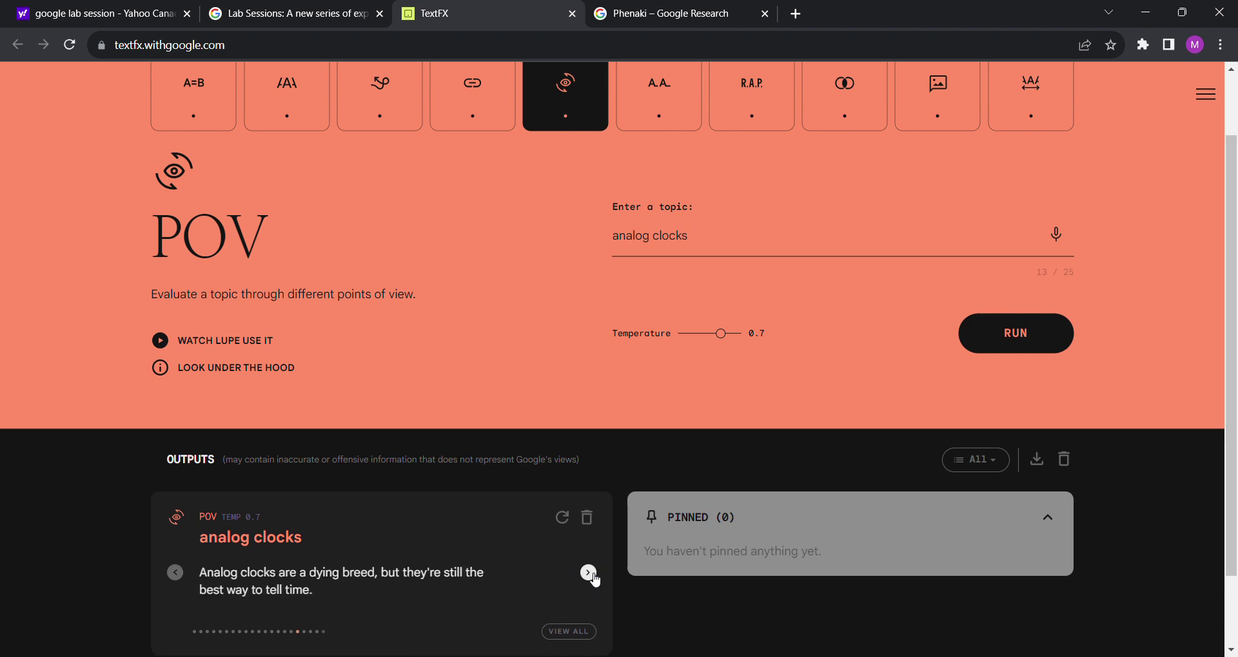
{"action": "left_click", "coordinate": [589, 573]}
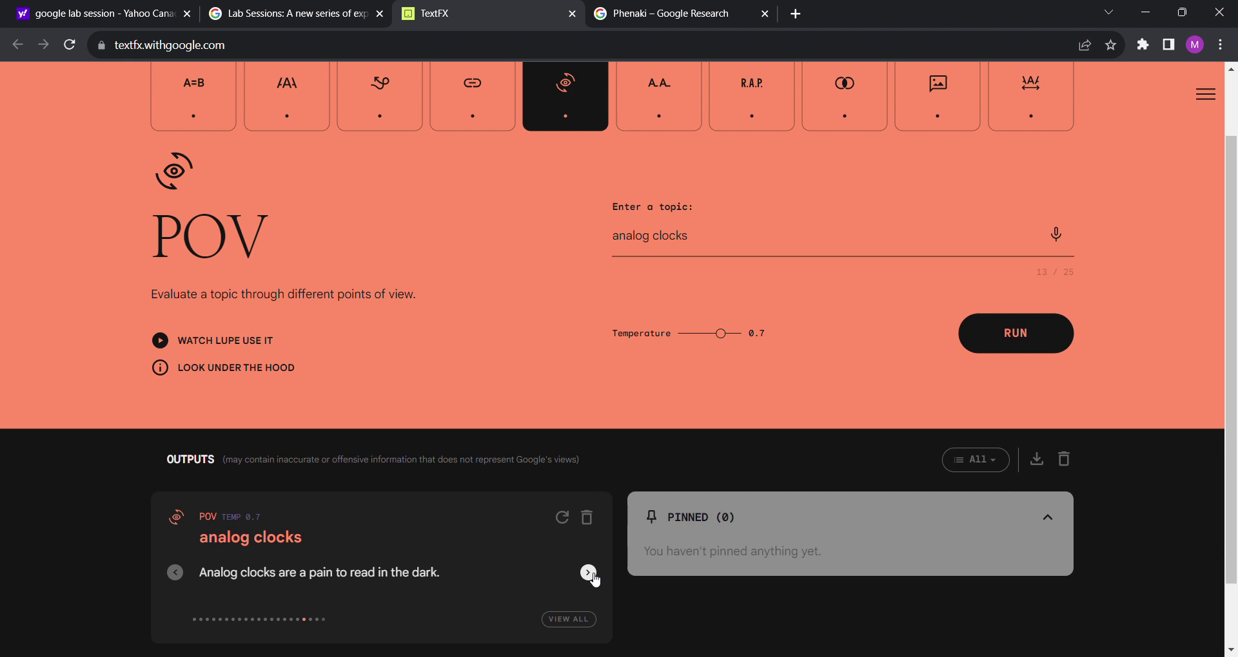
{"action": "left_click", "coordinate": [588, 573]}
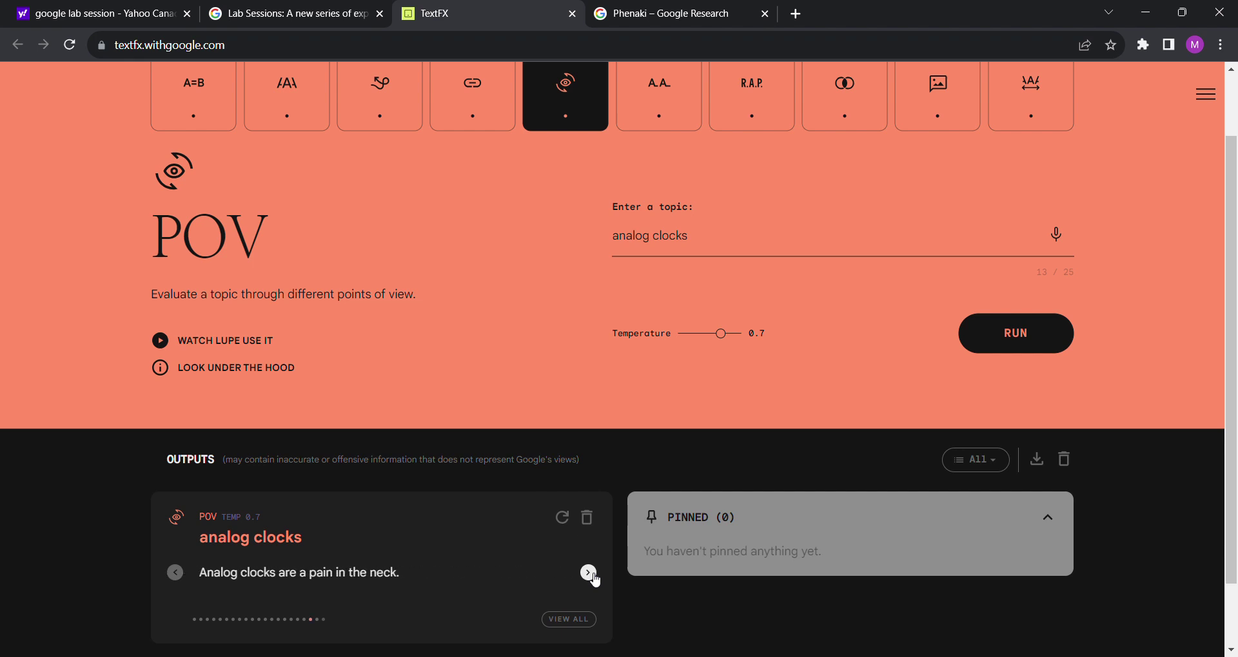
{"action": "left_click", "coordinate": [588, 573]}
{"action": "scroll", "coordinate": [489, 323], "scroll_direction": "up", "scroll_amount": 2}
- Generate letter-A alliterations for the topic 'musical instrument'
{"action": "left_click", "coordinate": [631, 201]}
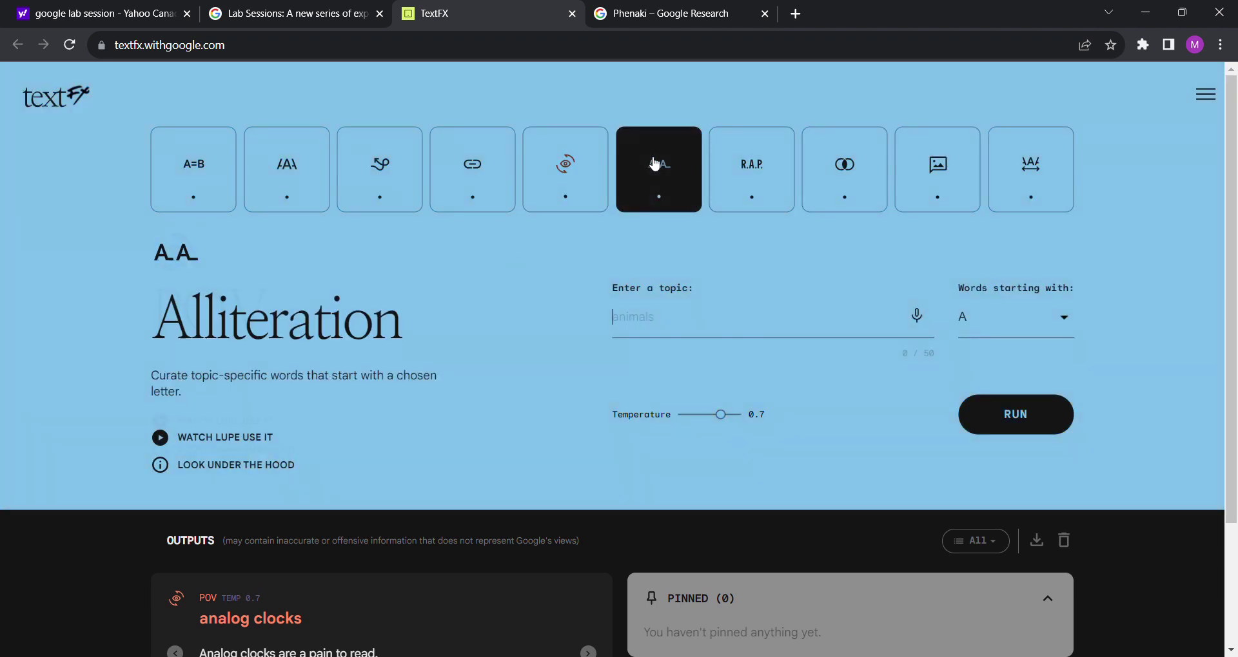
{"action": "scroll", "coordinate": [522, 428], "scroll_direction": "down", "scroll_amount": 4}
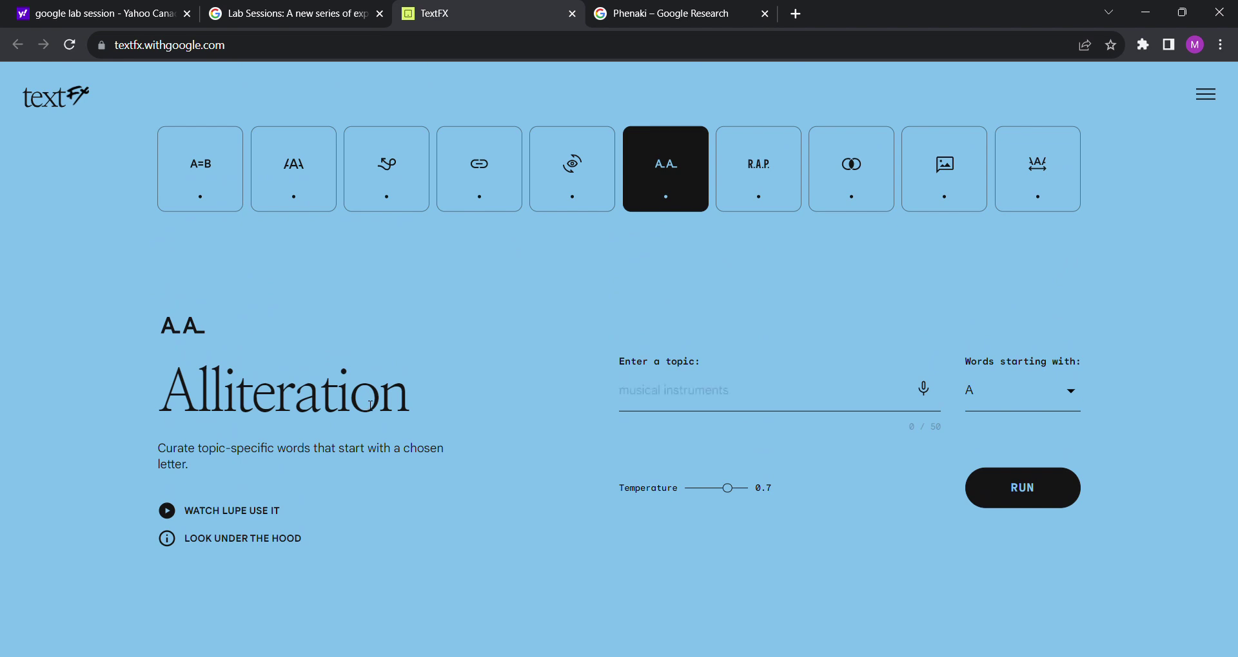
{"action": "left_click", "coordinate": [664, 405]}
{"action": "type", "text": "musical instrument"}
{"action": "key", "text": "Return"}
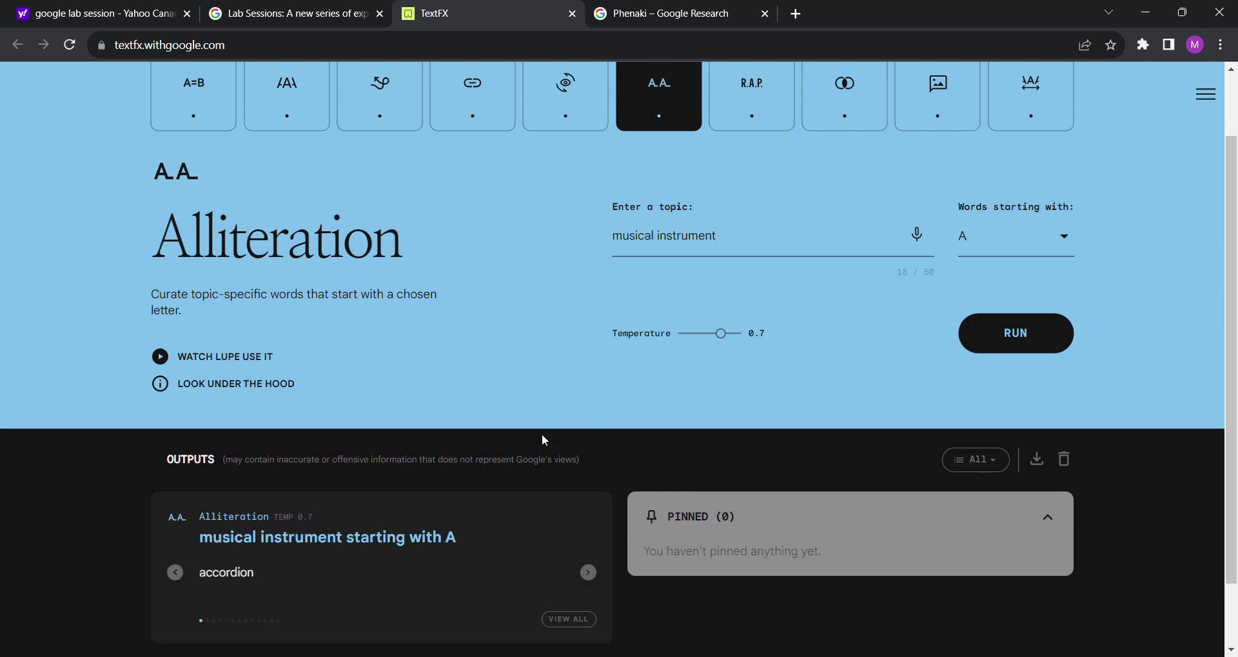
- Cycle through every A instrument, like autoharp, back to accordion, then open the Acronym tool
{"action": "left_click", "coordinate": [587, 573]}
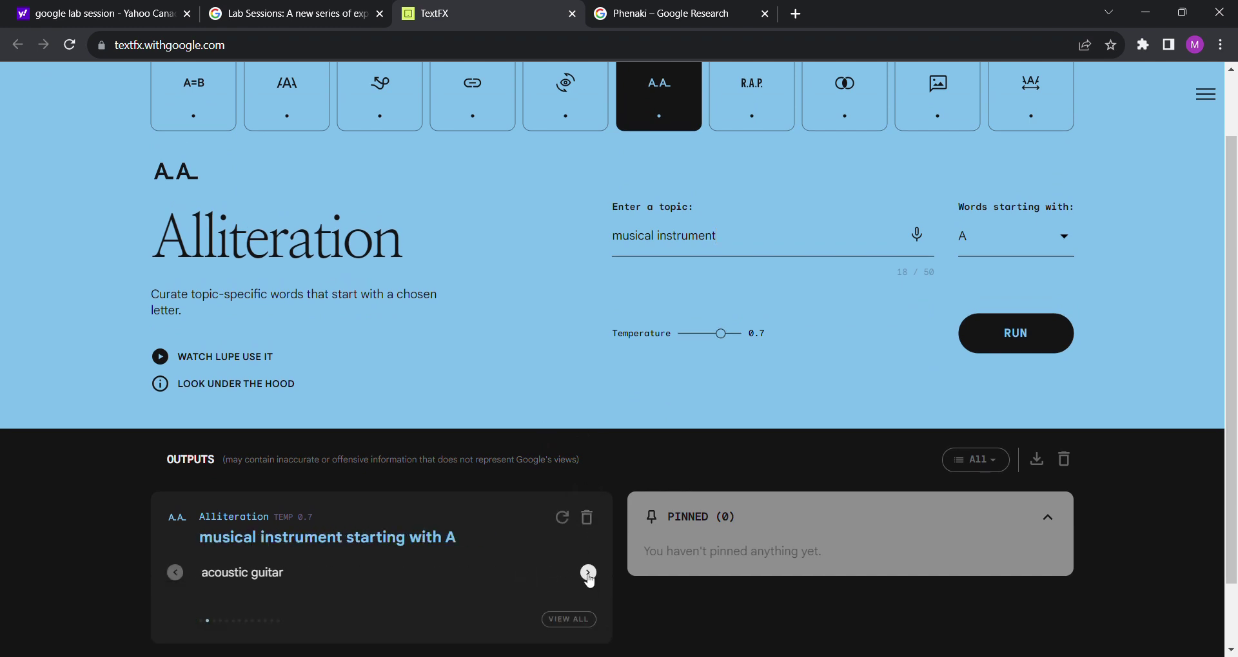
{"action": "left_click", "coordinate": [588, 573]}
{"action": "left_click", "coordinate": [588, 573]}
{"action": "left_click", "coordinate": [588, 573]}
{"action": "left_click", "coordinate": [588, 573]}
{"action": "left_click", "coordinate": [588, 573]}
{"action": "left_click", "coordinate": [588, 573]}
{"action": "left_click", "coordinate": [587, 573]}
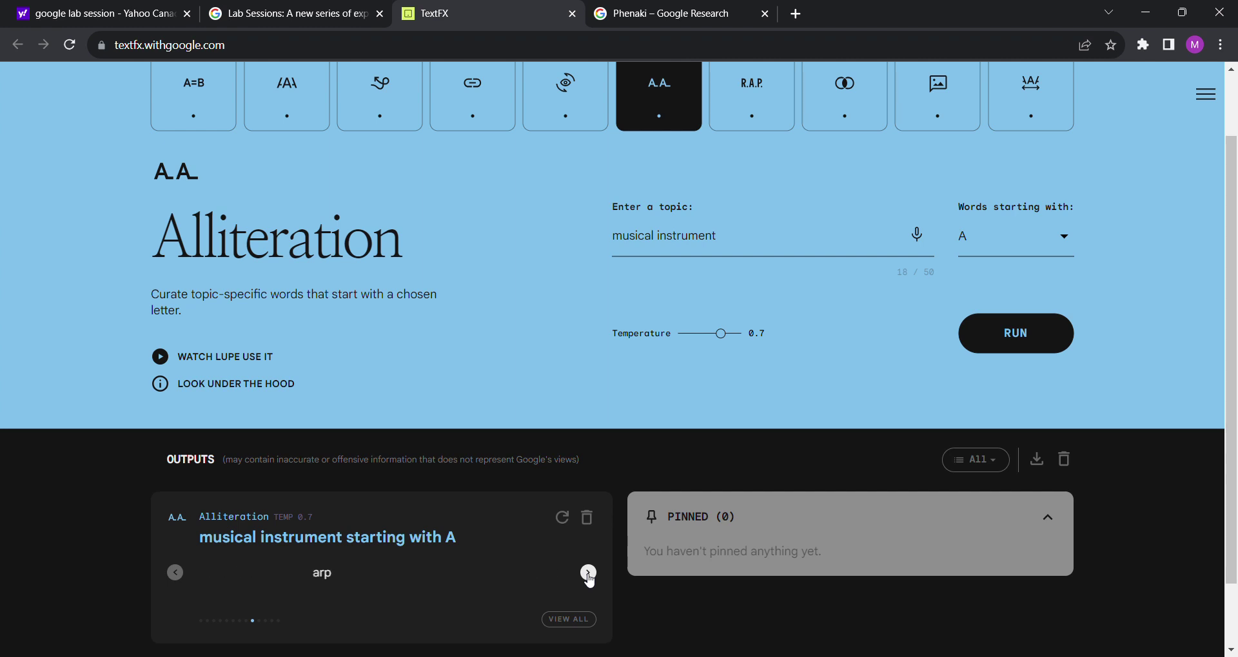
{"action": "left_click", "coordinate": [588, 573]}
{"action": "left_click", "coordinate": [588, 573]}
{"action": "left_click", "coordinate": [588, 573]}
{"action": "left_click", "coordinate": [588, 573]}
{"action": "left_click", "coordinate": [588, 573]}
{"action": "scroll", "coordinate": [670, 416], "scroll_direction": "up", "scroll_amount": 2}
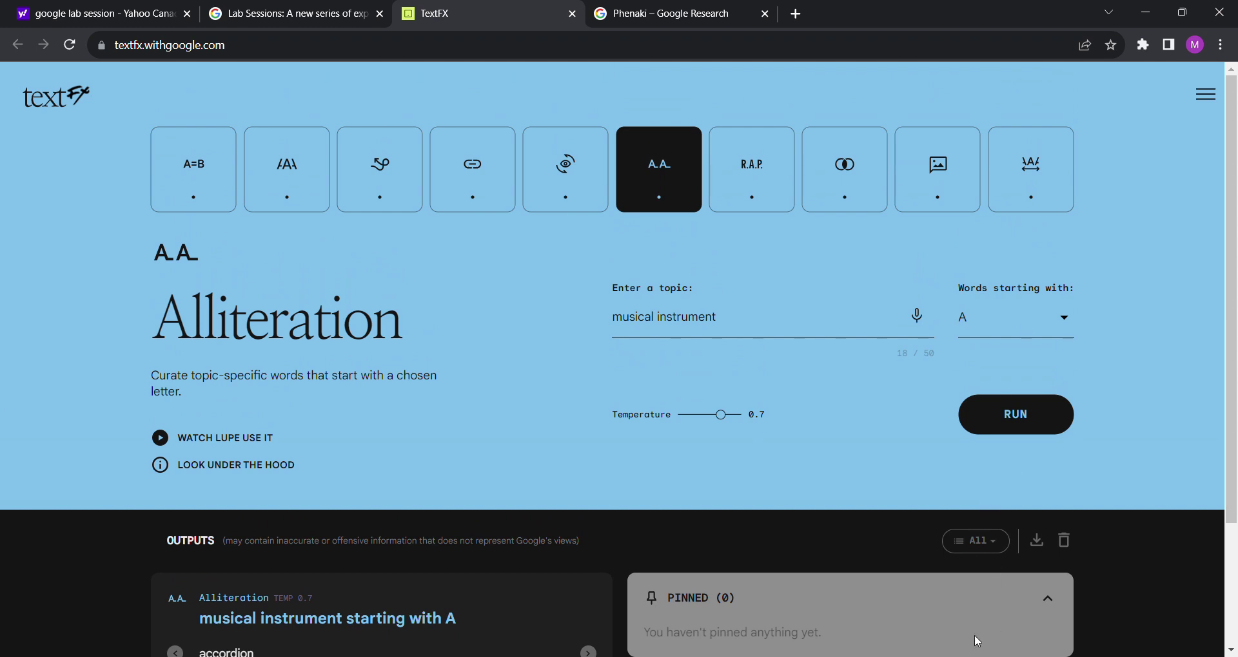
{"action": "left_click", "coordinate": [755, 163]}
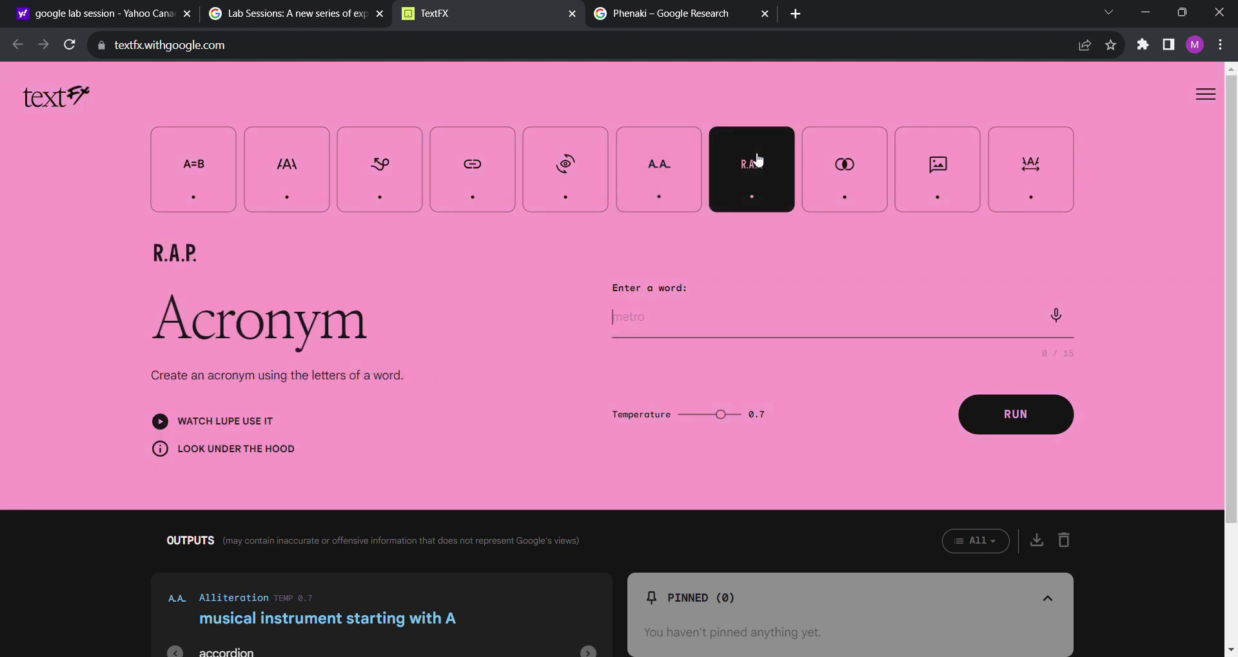
- Expand 'metro' into 'Moving Easily Through Routes, Opportunities', then clear the word field
{"action": "left_click", "coordinate": [691, 323]}
{"action": "type", "text": "metro"}
{"action": "key", "text": "Return"}
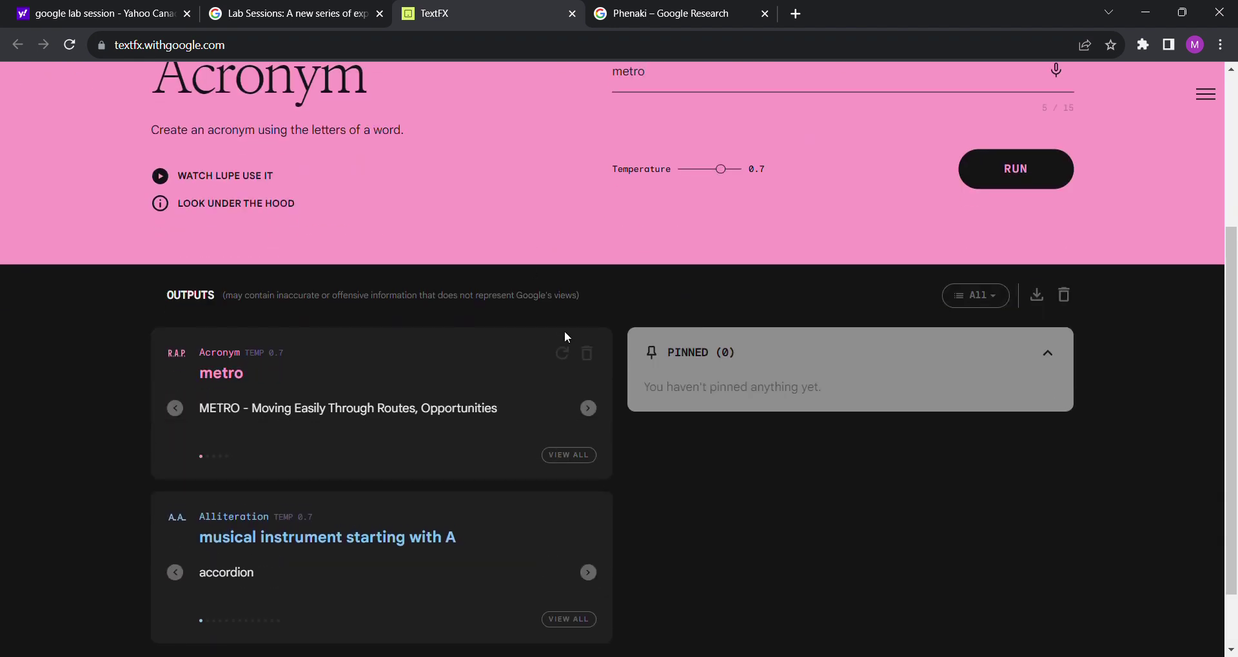
{"action": "scroll", "coordinate": [564, 330], "scroll_direction": "up", "scroll_amount": 4}
{"action": "left_click_drag", "start_coordinate": [680, 320], "coordinate": [584, 312]}
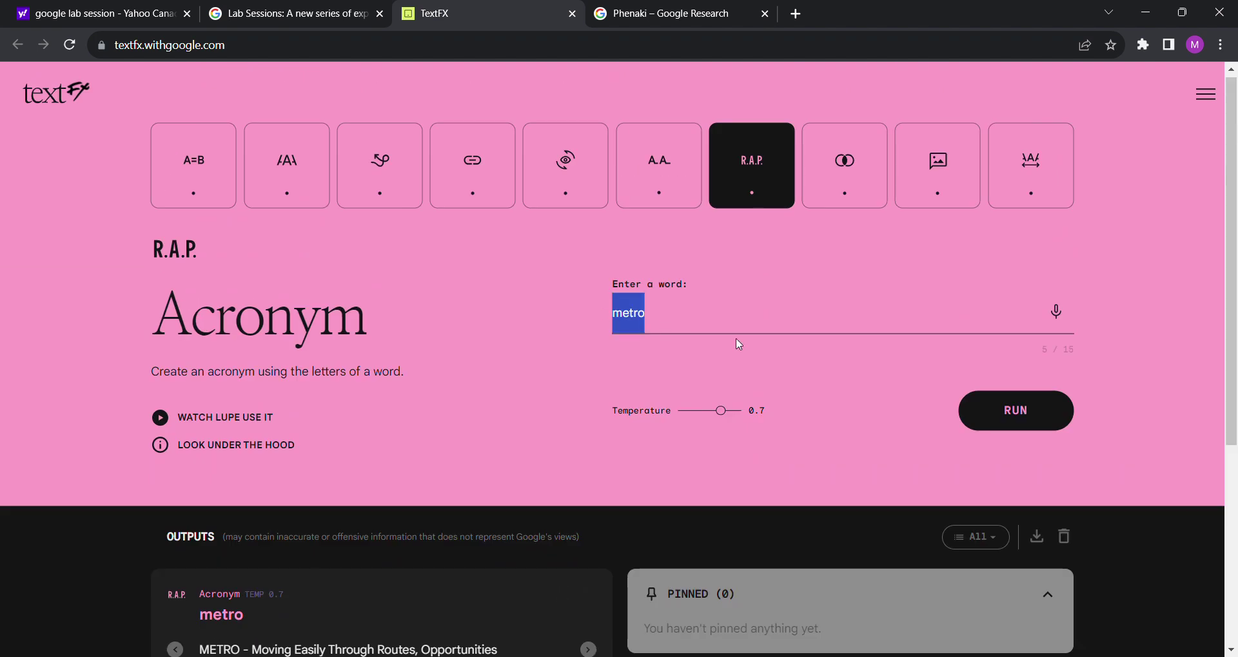
{"action": "key", "text": "BackSpace"}
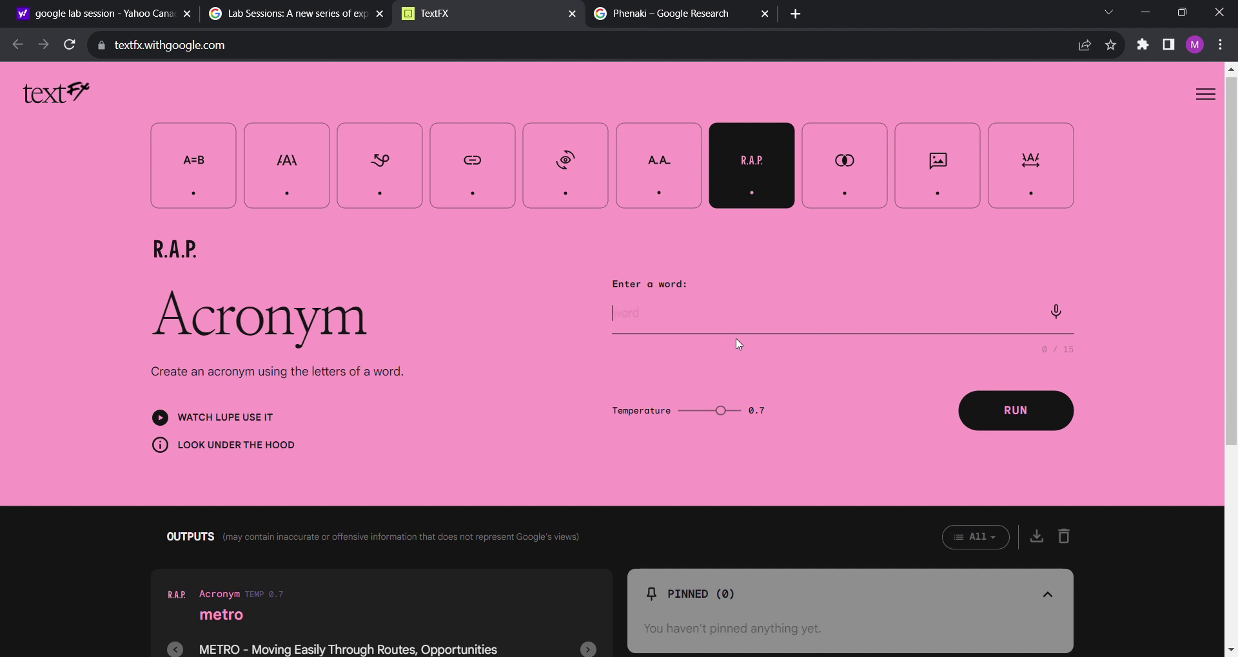
- Generate an acronym for 'space' and delete the Alliteration and metro output cards
{"action": "type", "text": "space"}
{"action": "key", "text": "Return"}
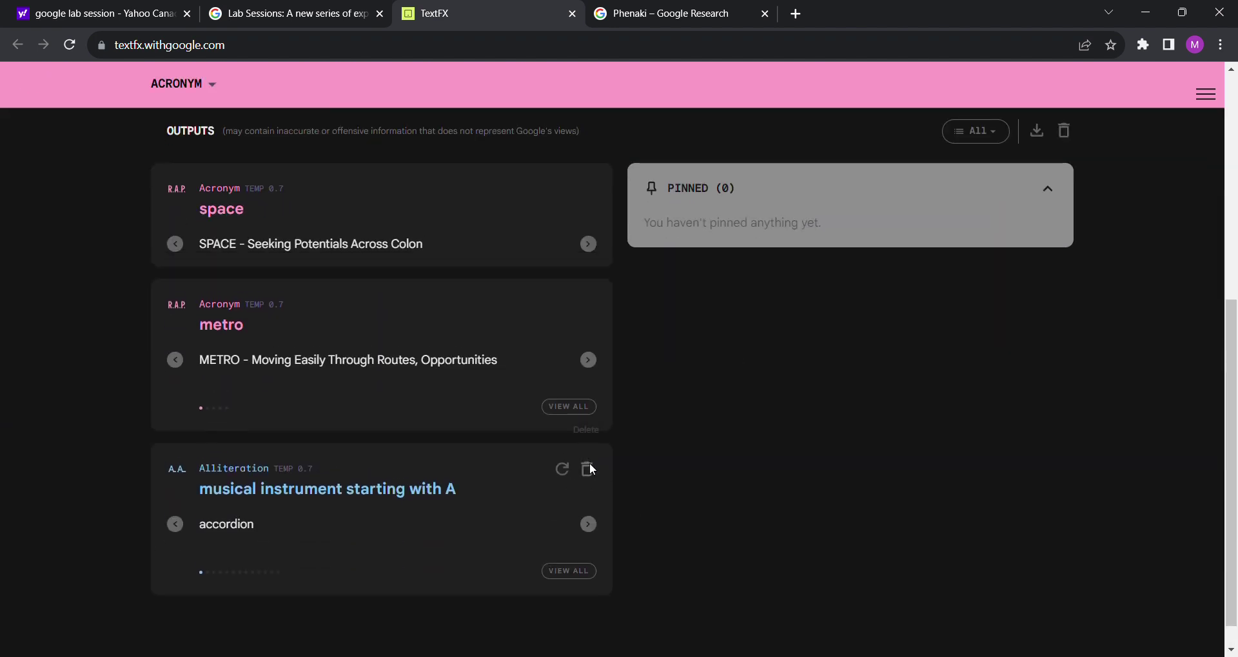
{"action": "left_click", "coordinate": [586, 527]}
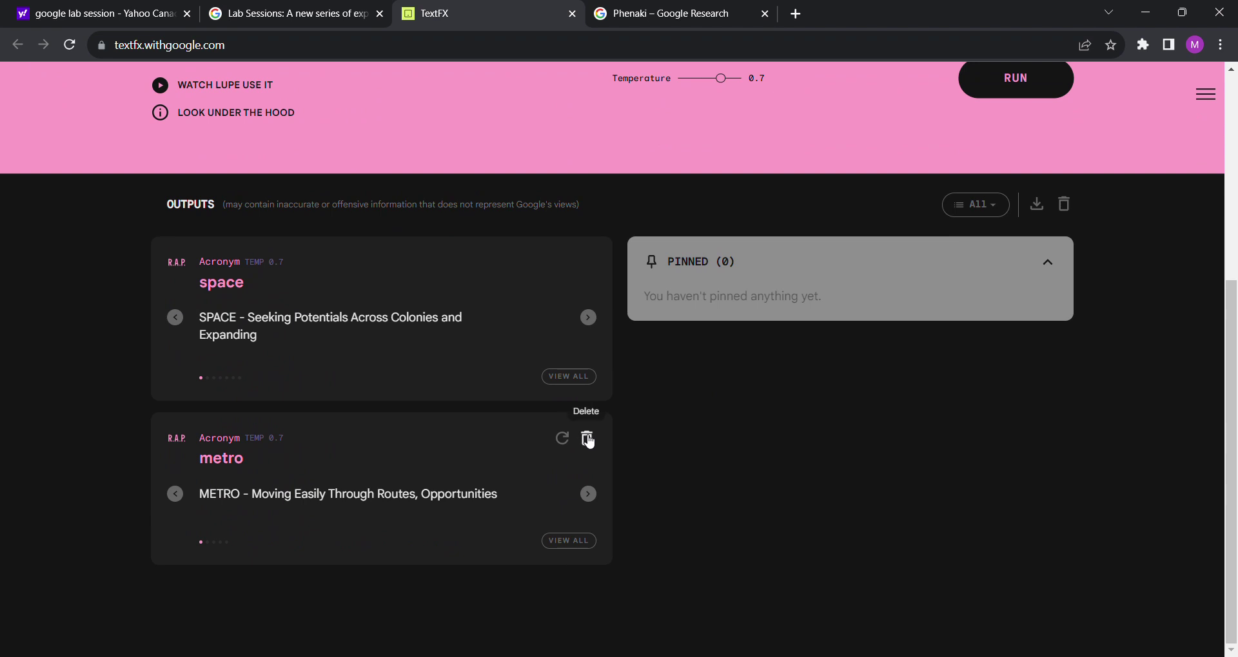
{"action": "left_click", "coordinate": [587, 439]}
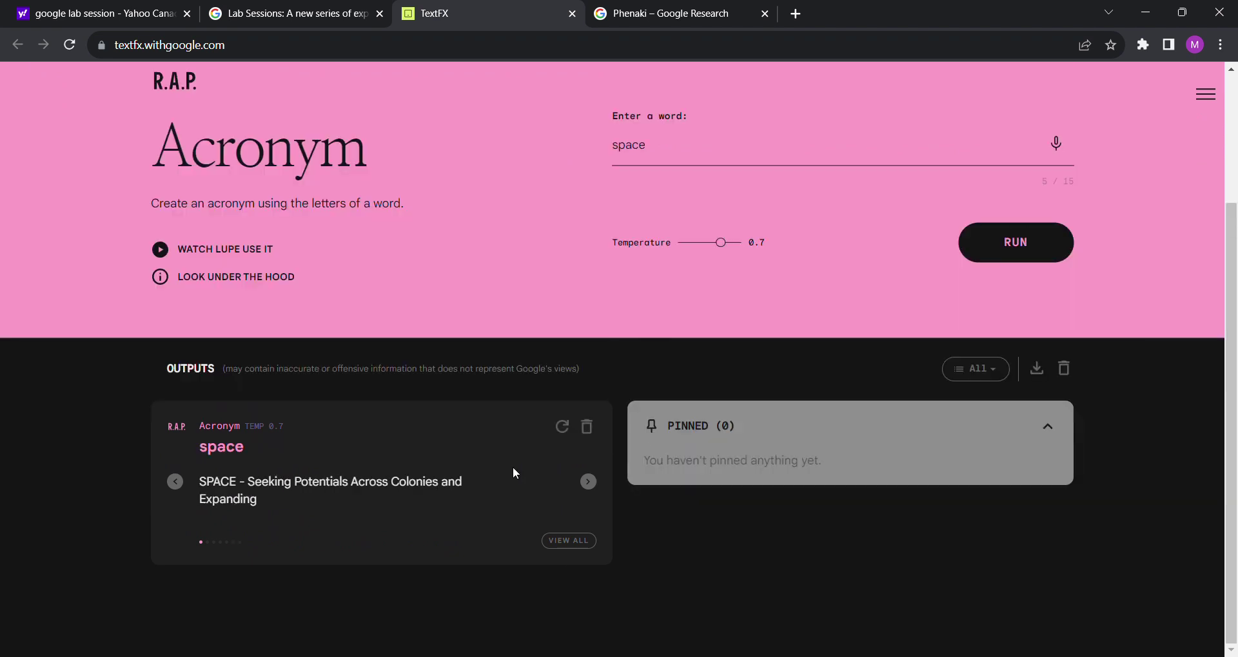
- Cycle through alternative space acronyms, such as 'Stars, Planets, Asteroids, Comets, and Earth'
{"action": "left_click", "coordinate": [588, 482]}
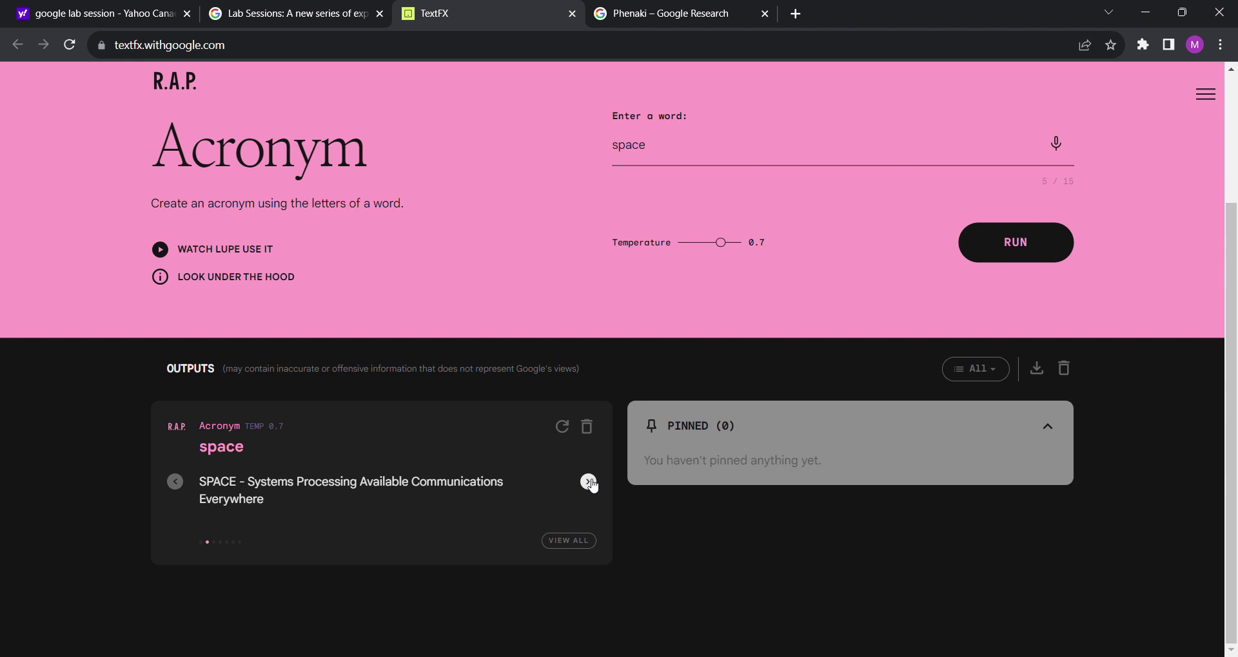
{"action": "left_click", "coordinate": [589, 483]}
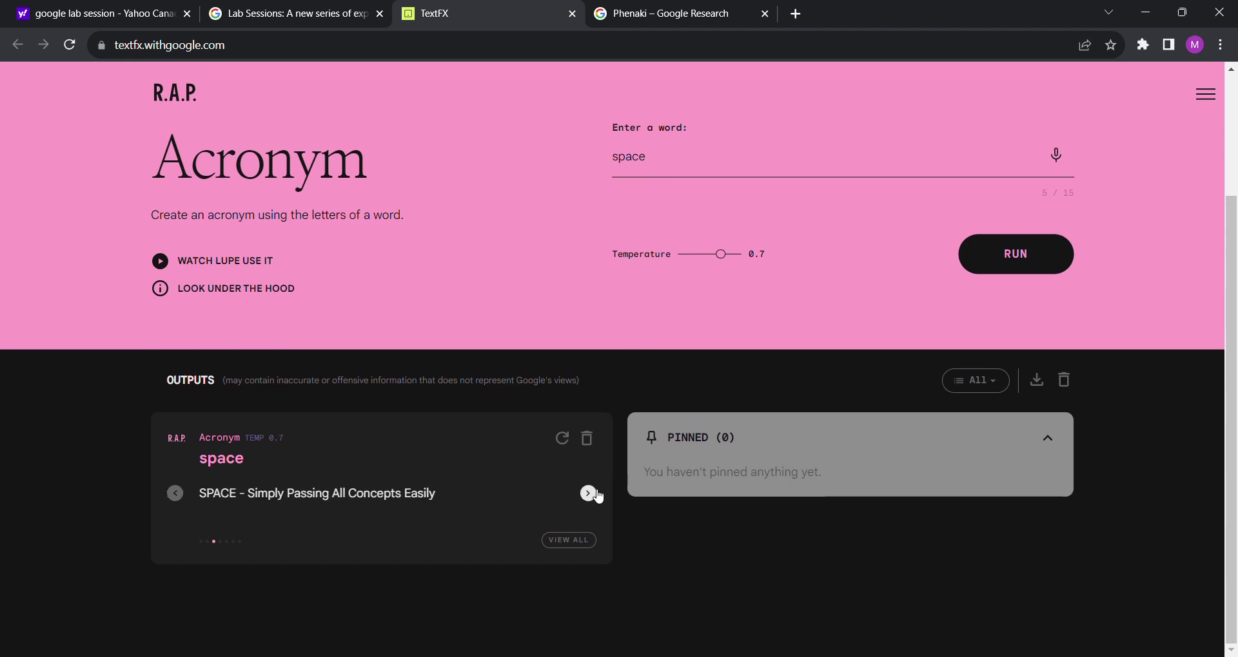
{"action": "left_click", "coordinate": [588, 493]}
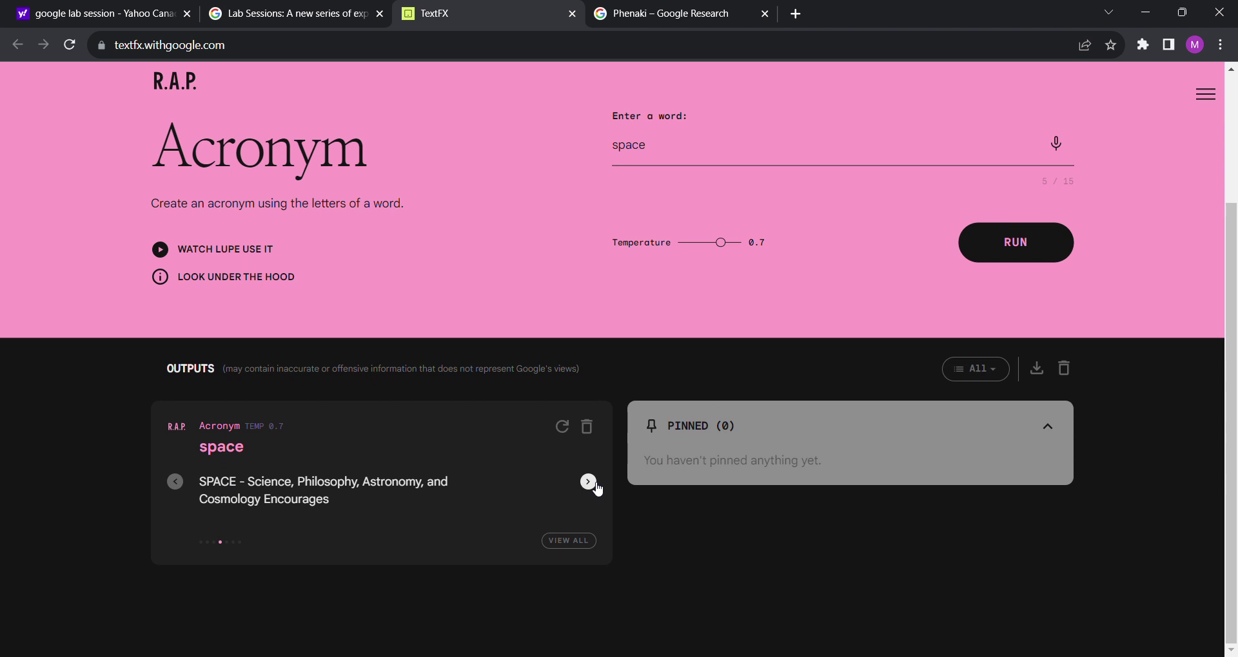
{"action": "left_click", "coordinate": [589, 483]}
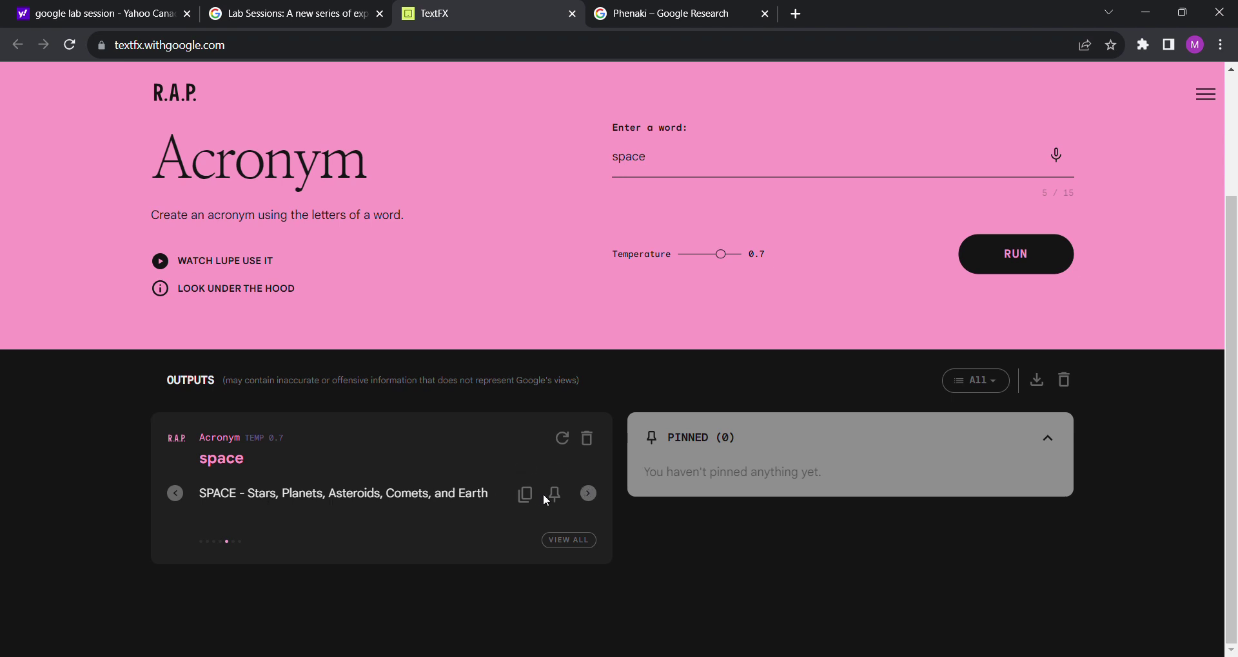
{"action": "scroll", "coordinate": [614, 410], "scroll_direction": "up", "scroll_amount": 3}
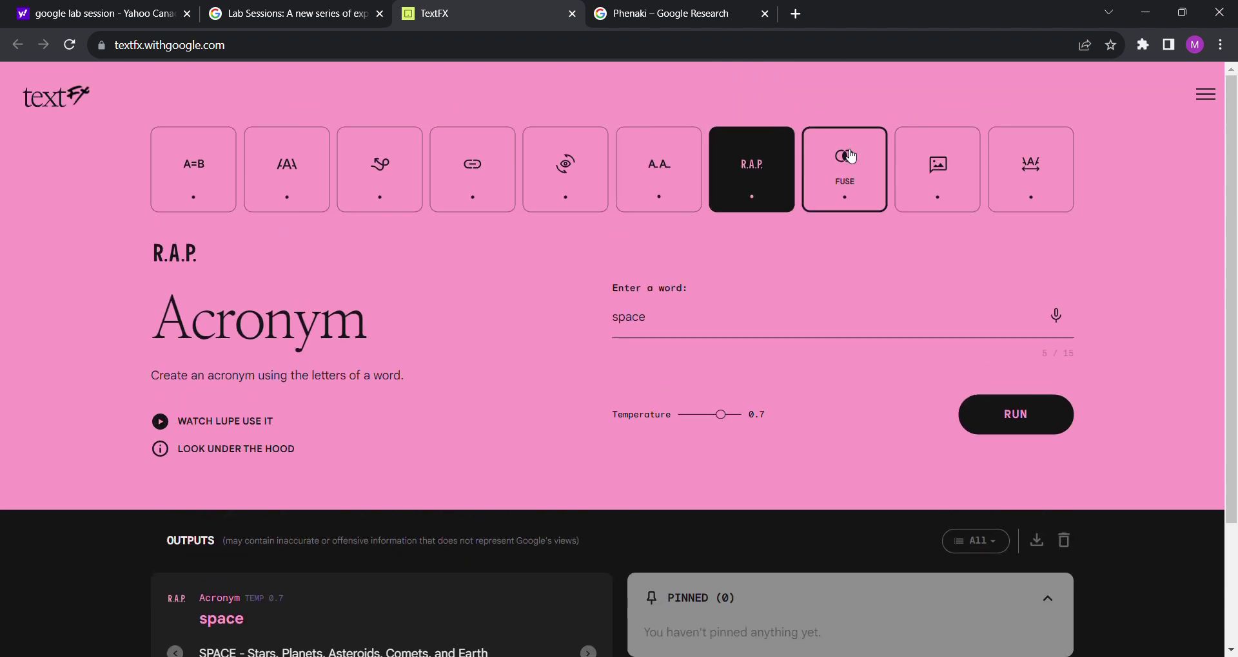
- Fuse 'library' with 'octopus' in the Fuse tool
{"action": "left_click", "coordinate": [851, 156]}
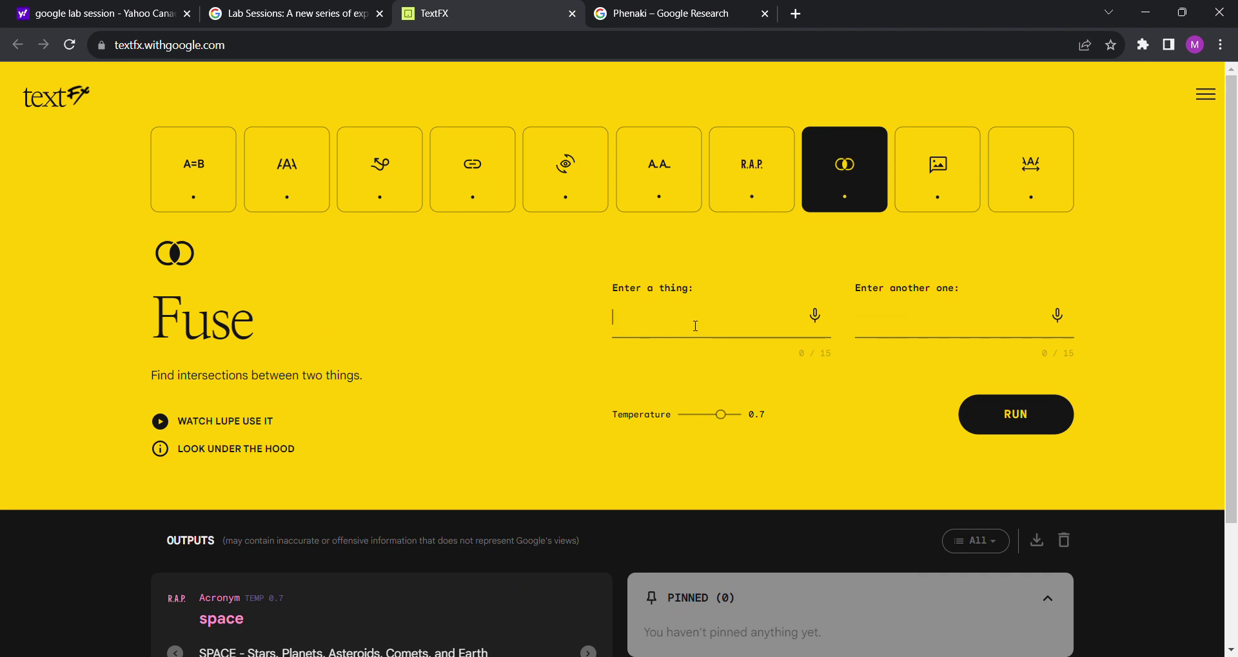
{"action": "type", "text": "library"}
{"action": "left_click", "coordinate": [919, 318]}
{"action": "type", "text": "octopus"}
{"action": "key", "text": "Return"}
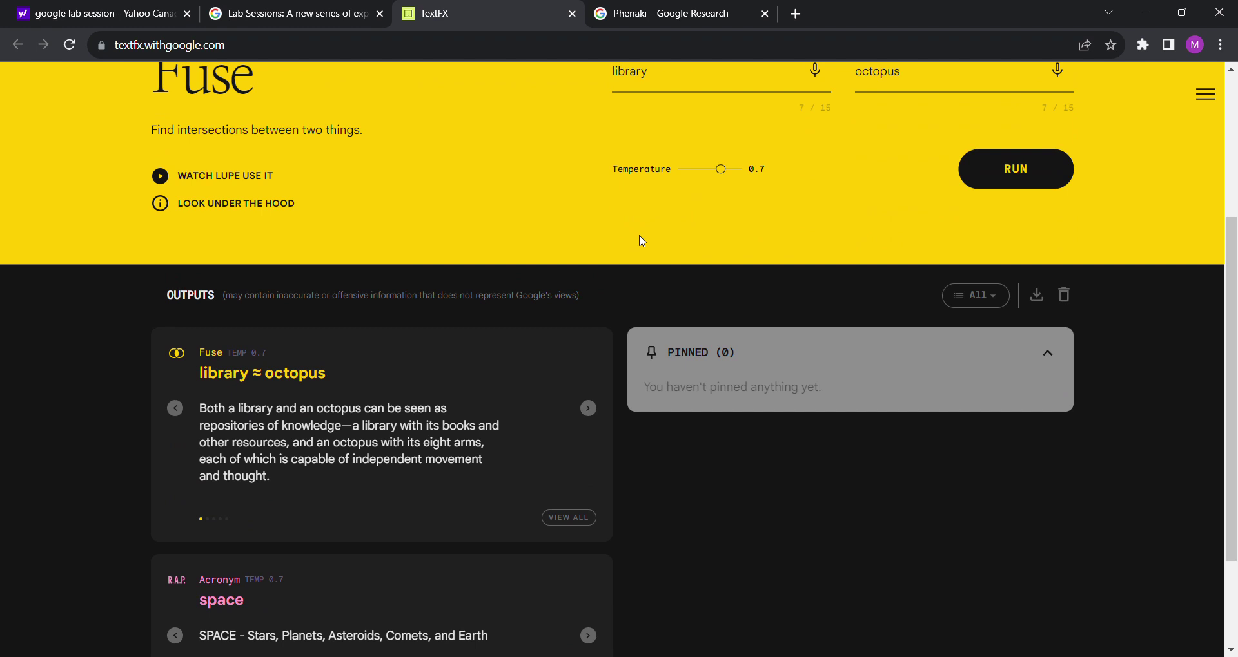
- Page through the library and octopus connections to the last one
{"action": "left_click", "coordinate": [588, 409]}
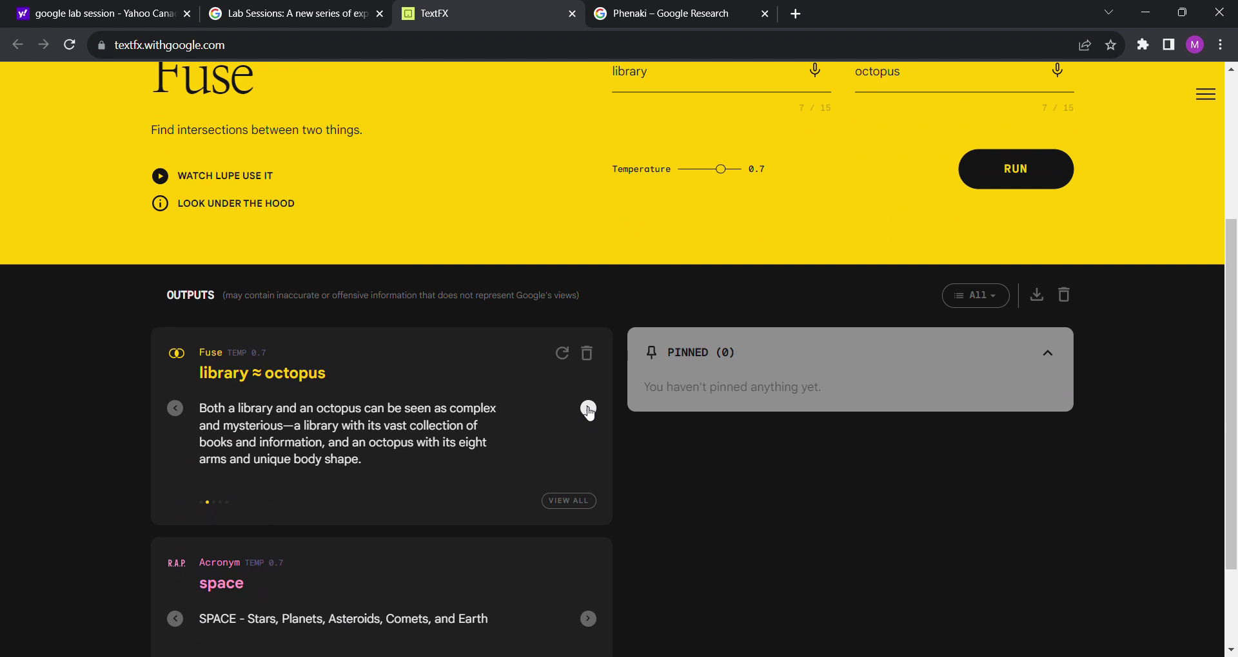
{"action": "left_click", "coordinate": [588, 409]}
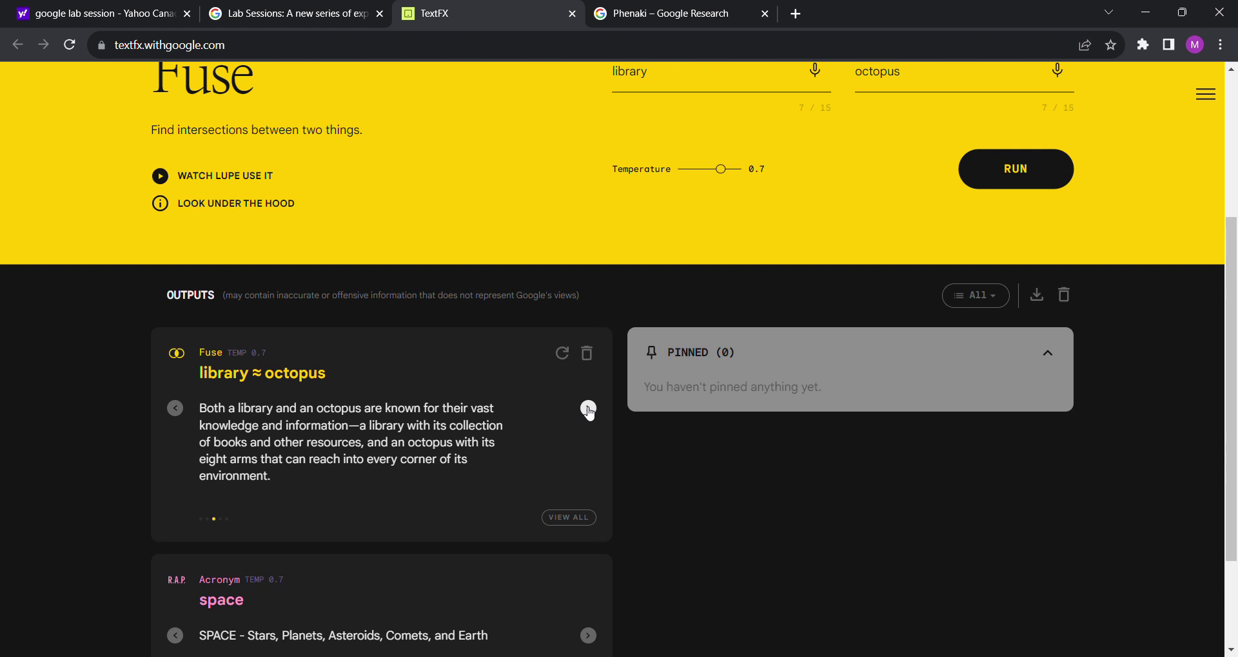
{"action": "left_click", "coordinate": [588, 409]}
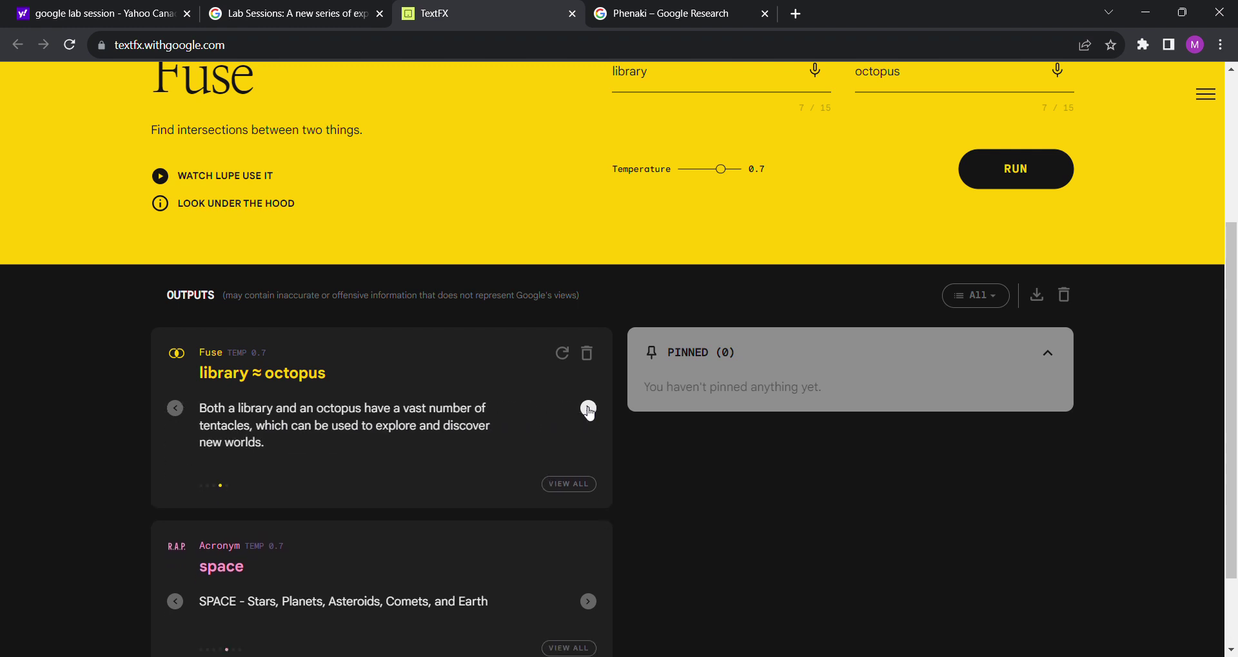
{"action": "left_click", "coordinate": [588, 409]}
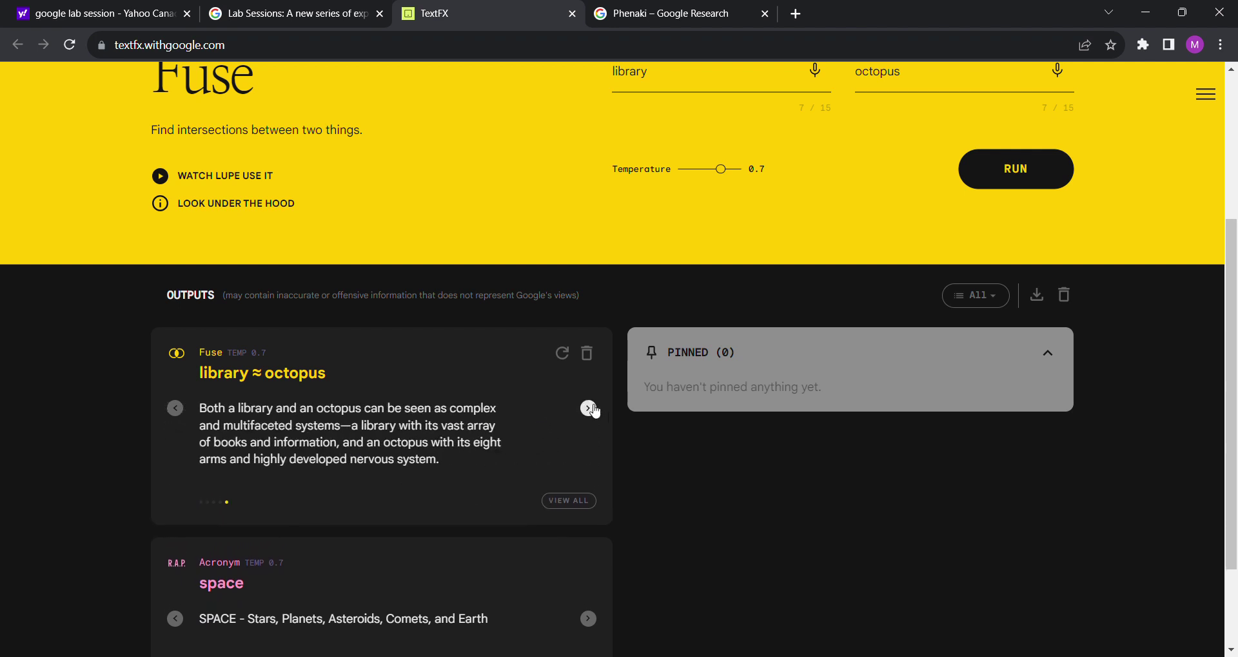
{"action": "mouse_move", "coordinate": [580, 406]}
{"action": "scroll", "coordinate": [588, 413], "scroll_direction": "up", "scroll_amount": 4}
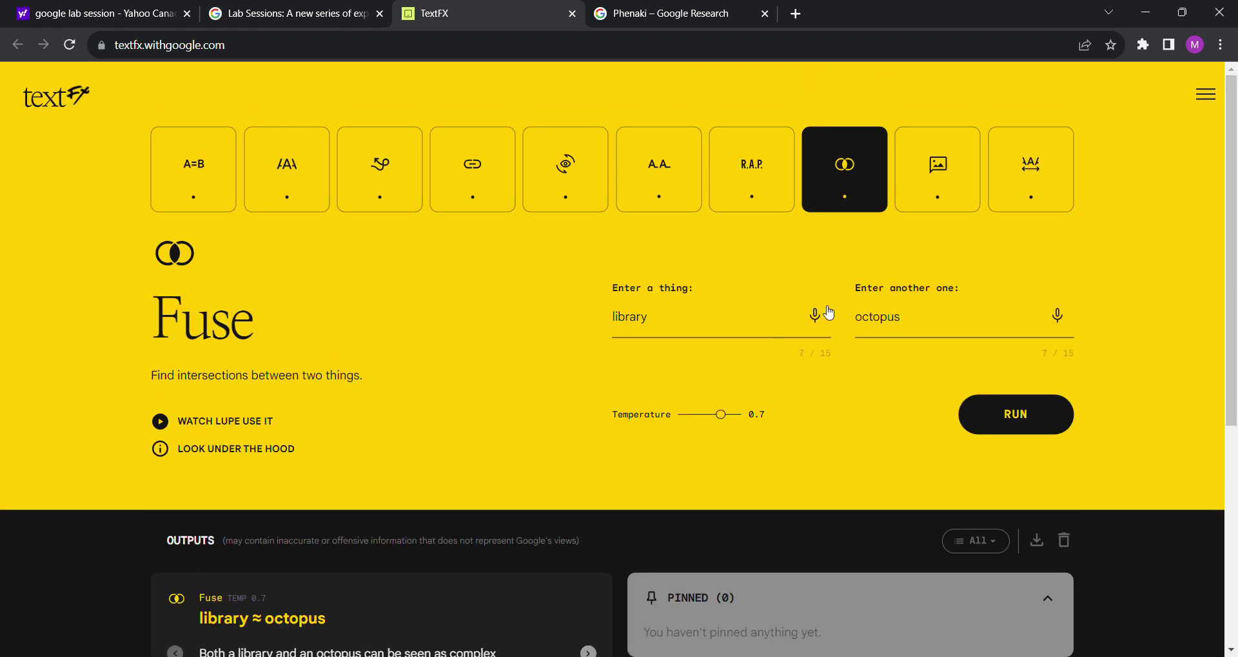
- Replace 'library' with 'romance' and fuse it with 'octopus' instead
{"action": "left_click_drag", "start_coordinate": [646, 317], "coordinate": [585, 326]}
{"action": "key", "text": "BackSpace"}
{"action": "type", "text": "romance"}
{"action": "key", "text": "Return"}
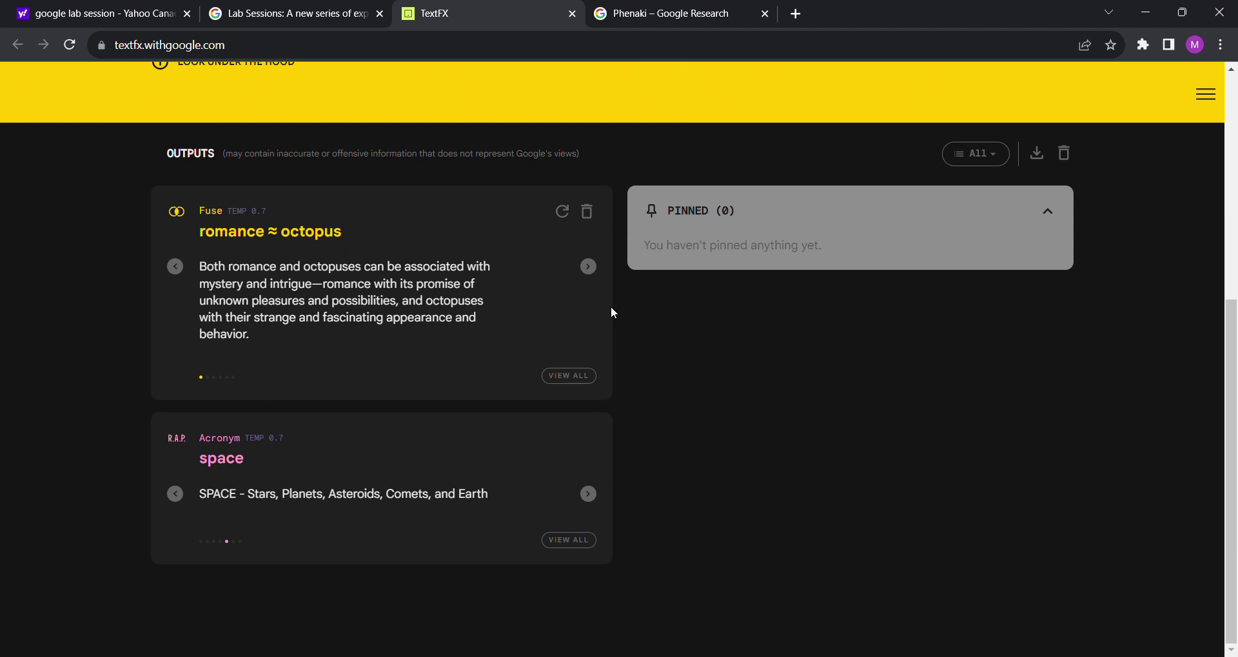
{"action": "scroll", "coordinate": [609, 306], "scroll_direction": "up", "scroll_amount": 6}
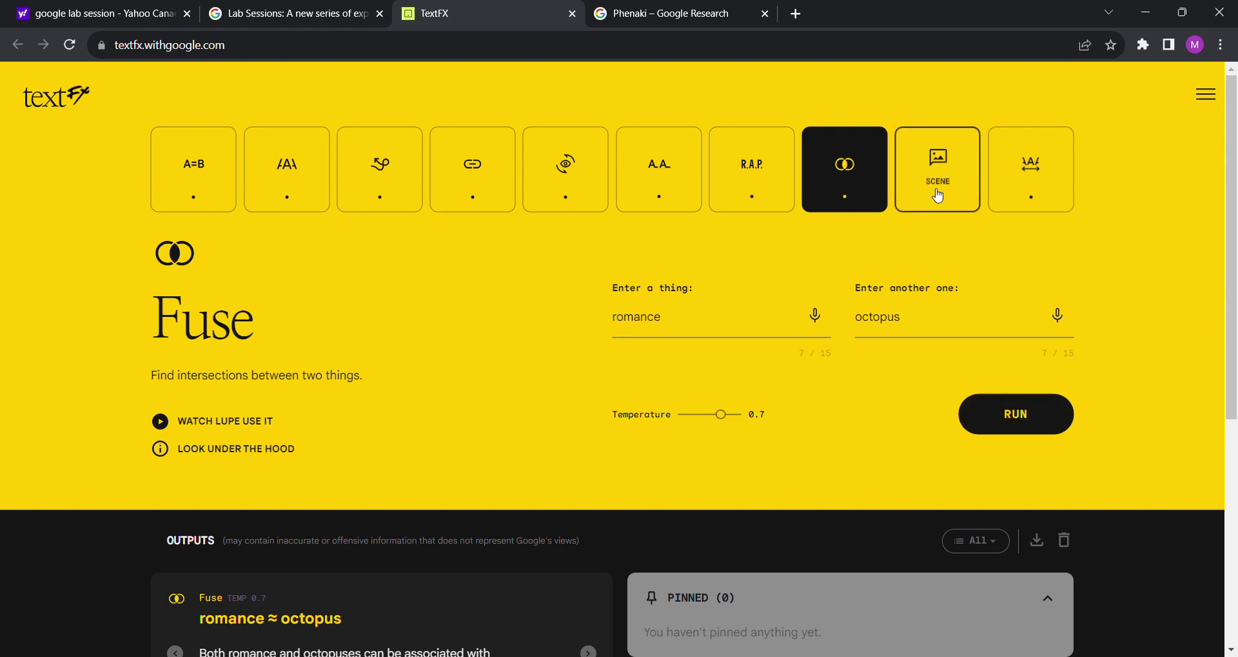
{"action": "left_click", "coordinate": [937, 195]}
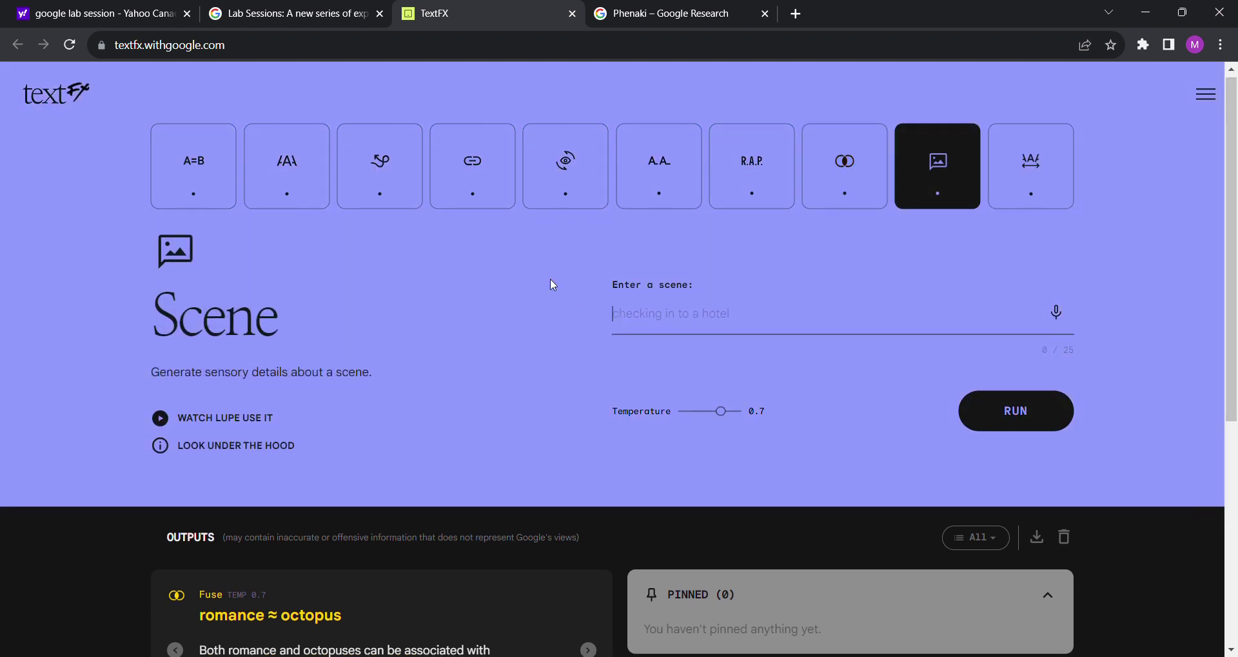
- Delete the romance and octopus output and generate sensory details for 'riding a lightbeam'
{"action": "scroll", "coordinate": [574, 322], "scroll_direction": "down", "scroll_amount": 3}
{"action": "left_click", "coordinate": [592, 441]}
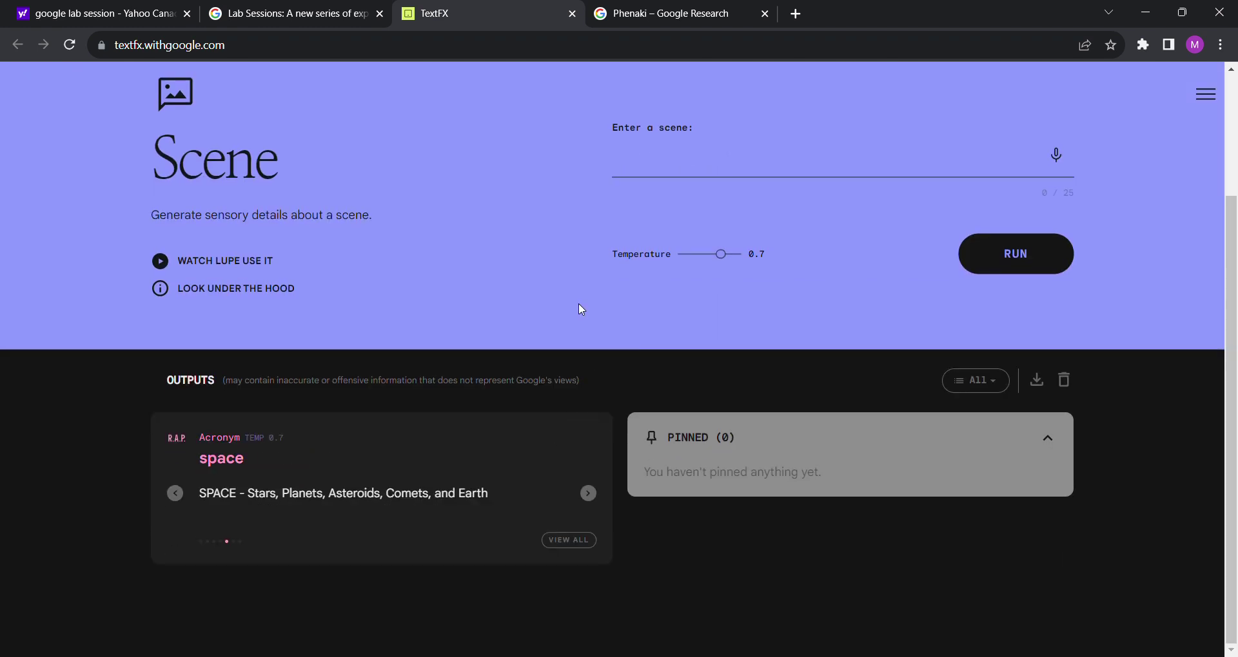
{"action": "scroll", "coordinate": [581, 308], "scroll_direction": "up", "scroll_amount": 1}
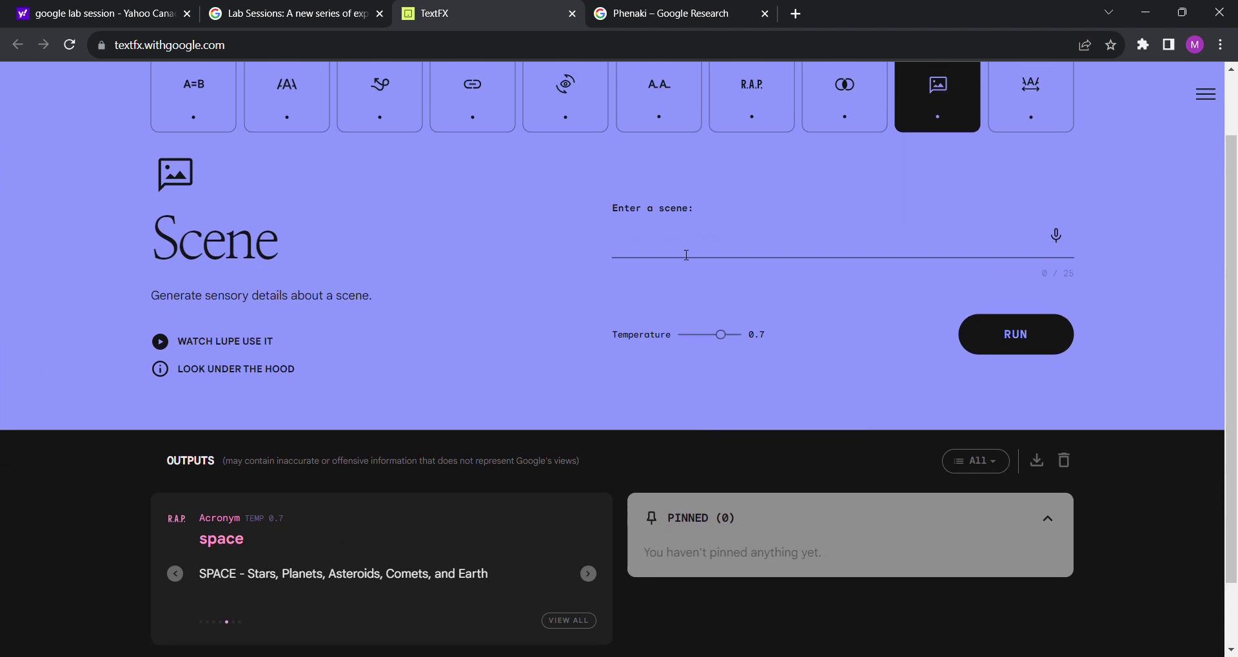
{"action": "left_click", "coordinate": [686, 255]}
{"action": "type", "text": "riding a lightbeam"}
{"action": "key", "text": "Return"}
- Remove the space acronym card and browse lightbeam details like 'The smell of ozone and electricity'
{"action": "scroll", "coordinate": [679, 249], "scroll_direction": "down", "scroll_amount": 2}
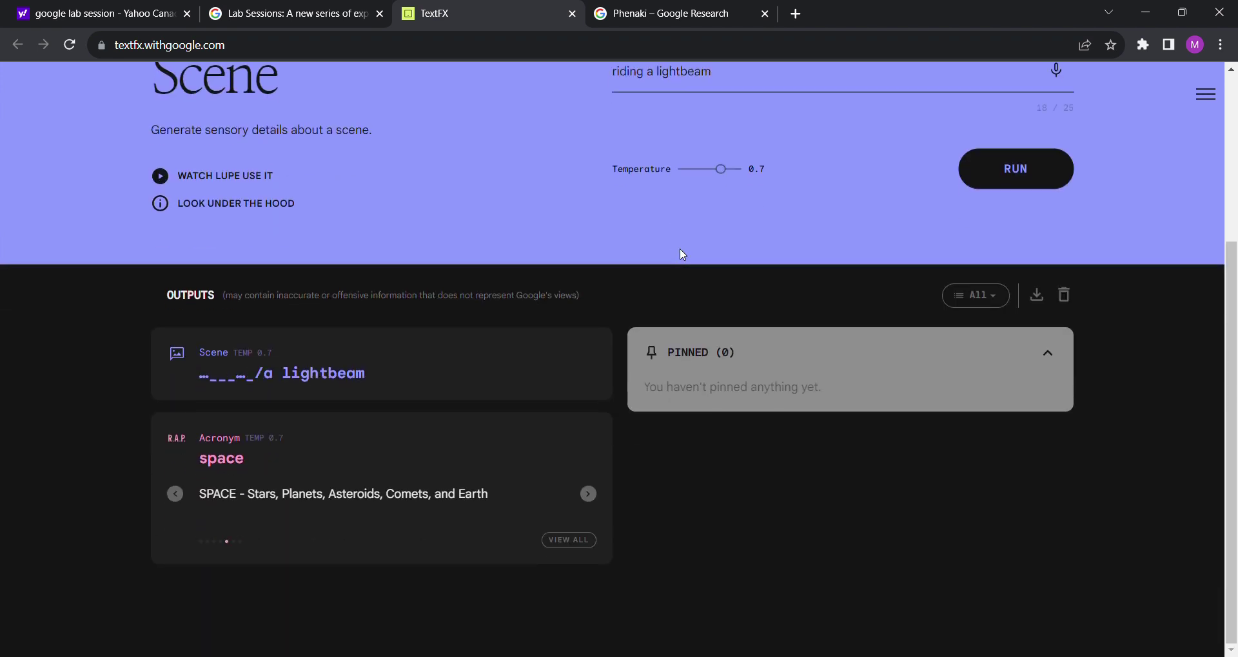
{"action": "left_click", "coordinate": [584, 440]}
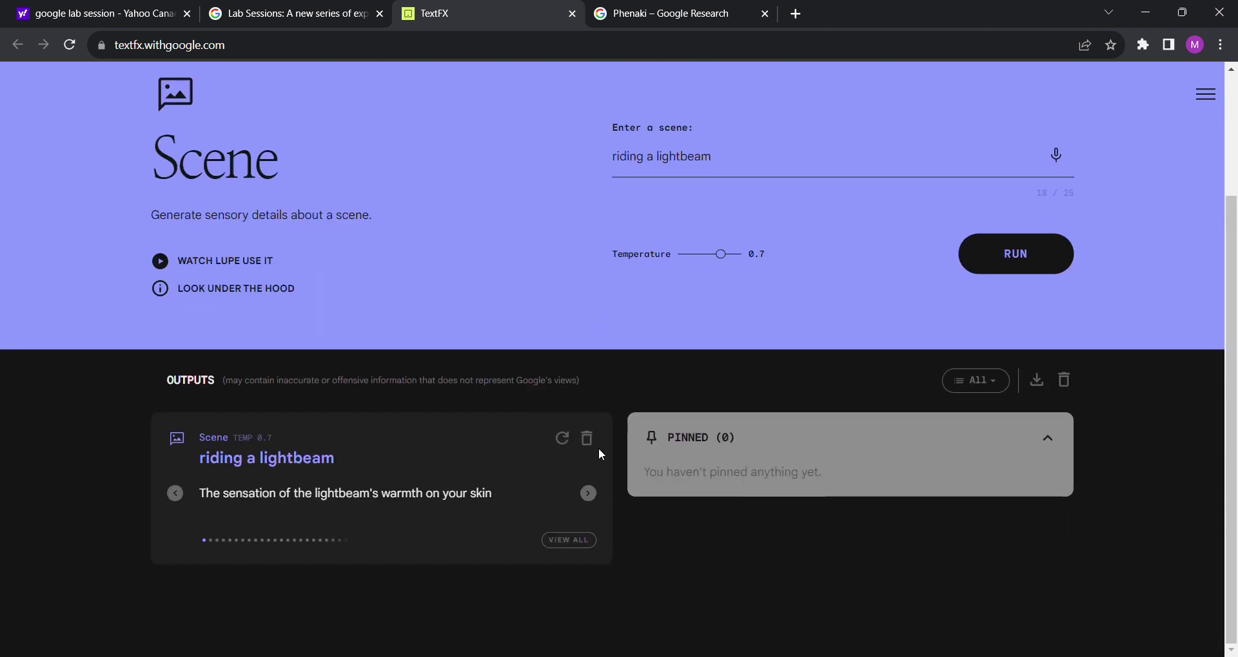
{"action": "left_click", "coordinate": [588, 494]}
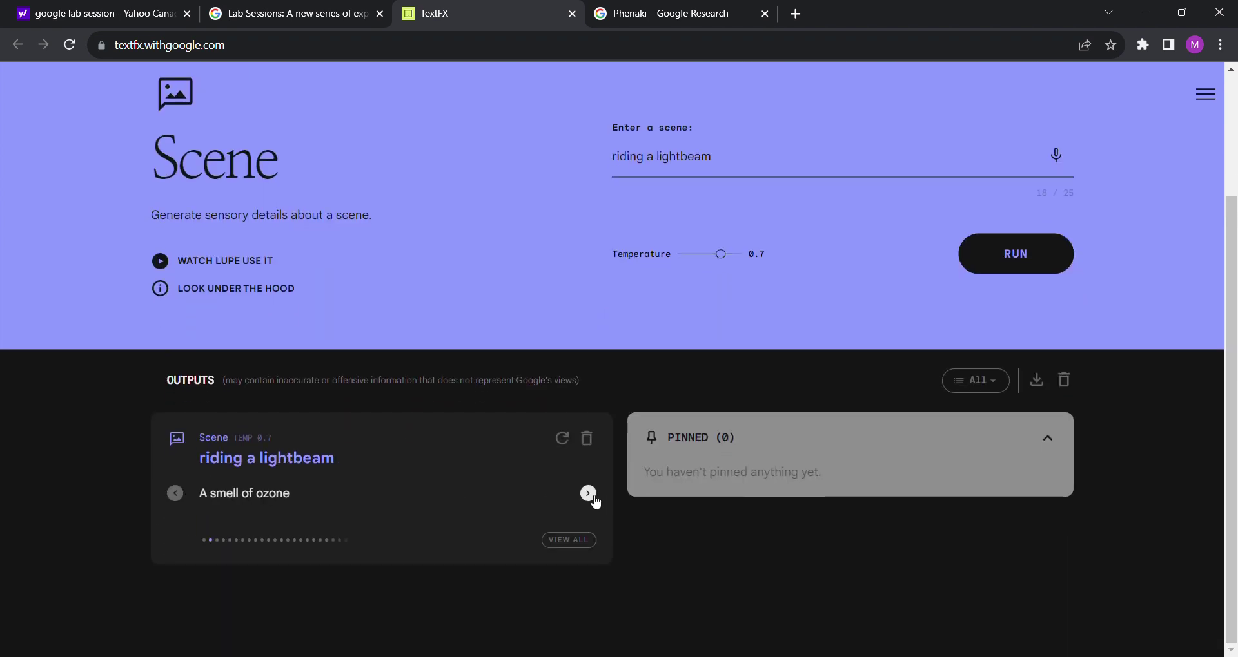
{"action": "left_click", "coordinate": [589, 495]}
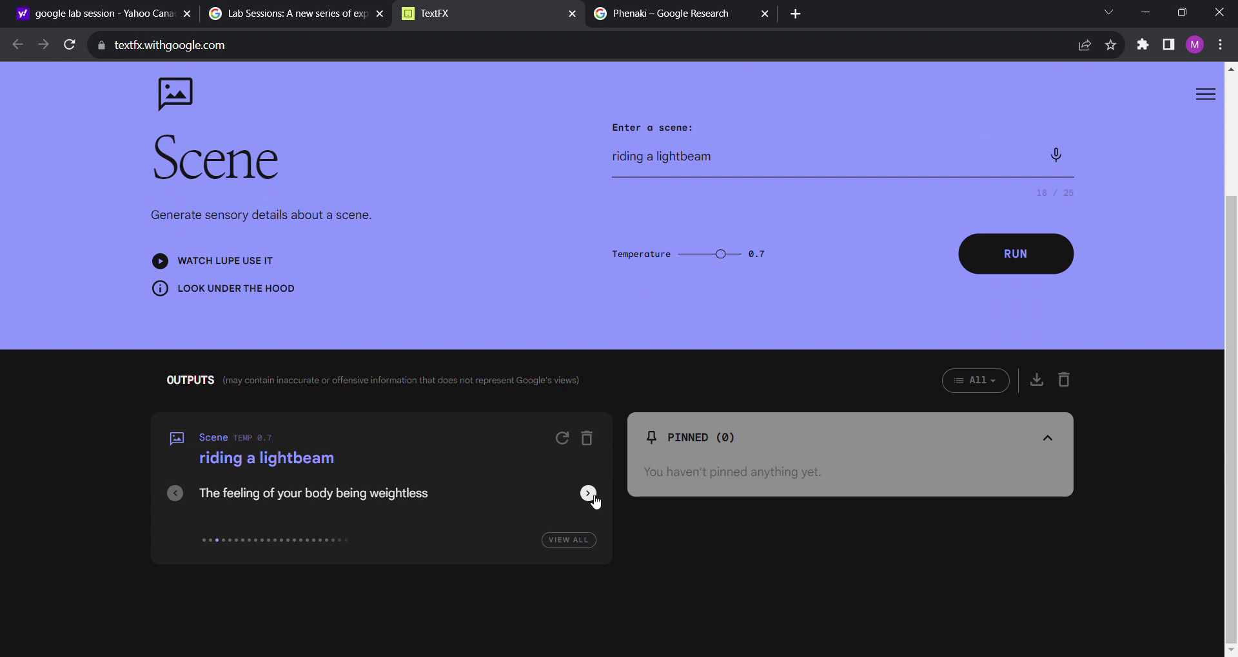
{"action": "left_click", "coordinate": [589, 495]}
{"action": "left_click", "coordinate": [589, 494]}
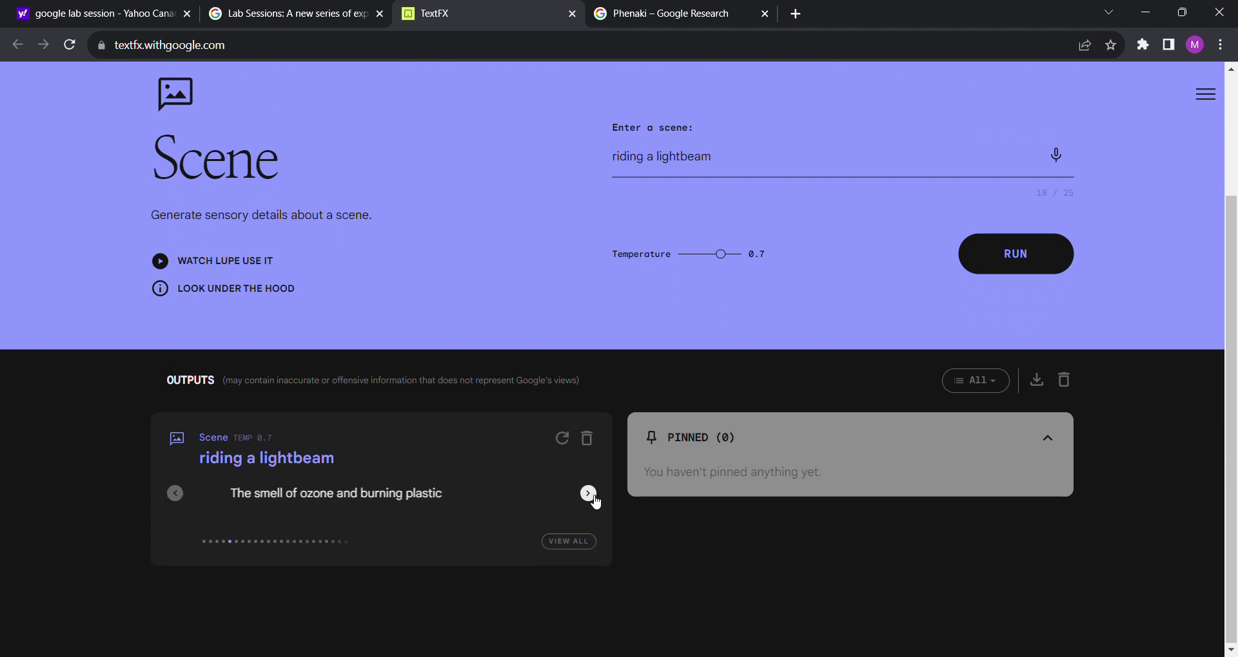
{"action": "left_click", "coordinate": [589, 494]}
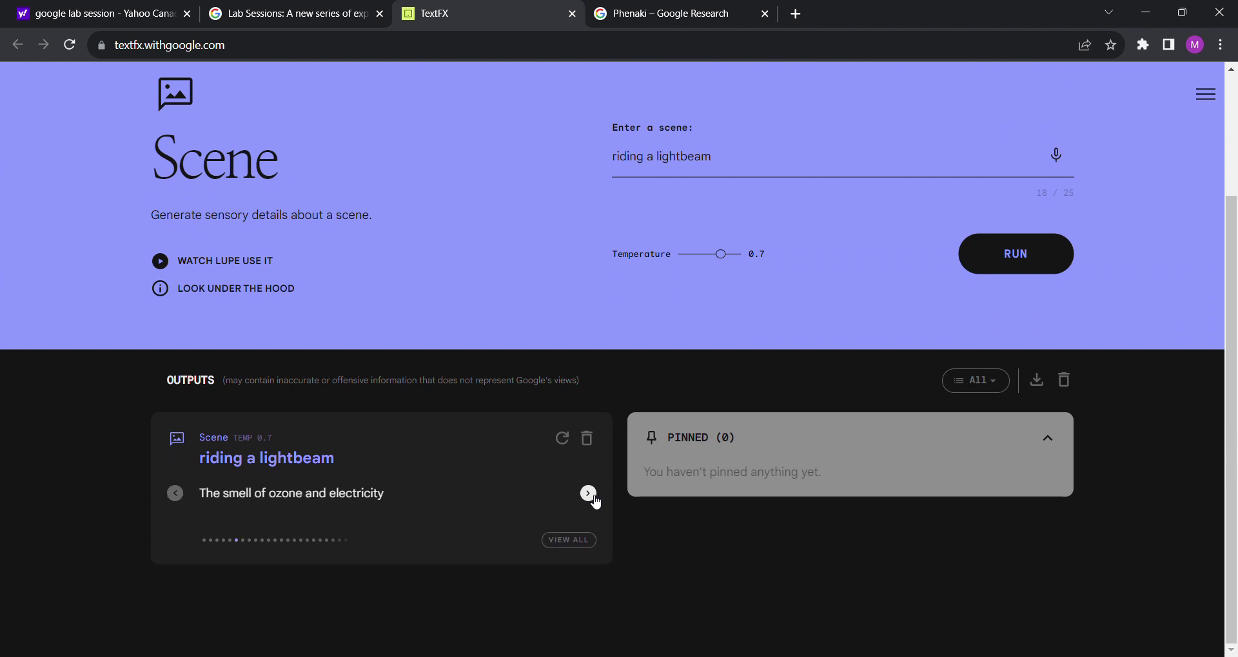
{"action": "left_click", "coordinate": [588, 494]}
{"action": "left_click", "coordinate": [589, 494]}
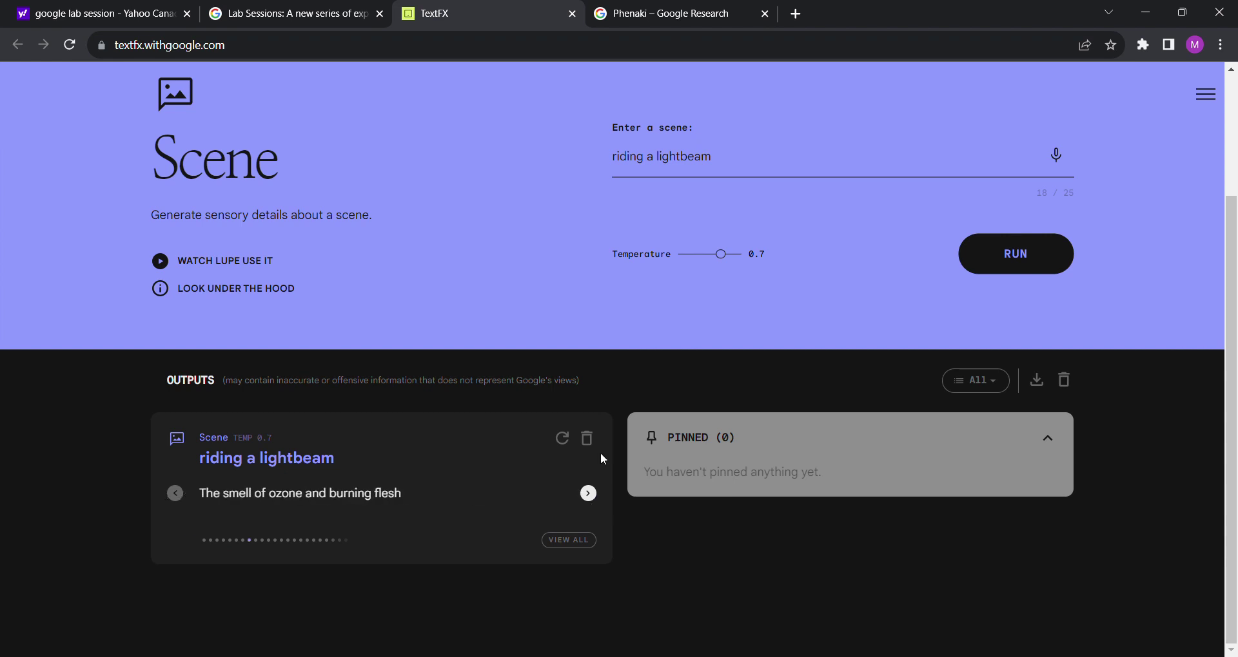
{"action": "left_click_drag", "start_coordinate": [746, 166], "coordinate": [615, 172]}
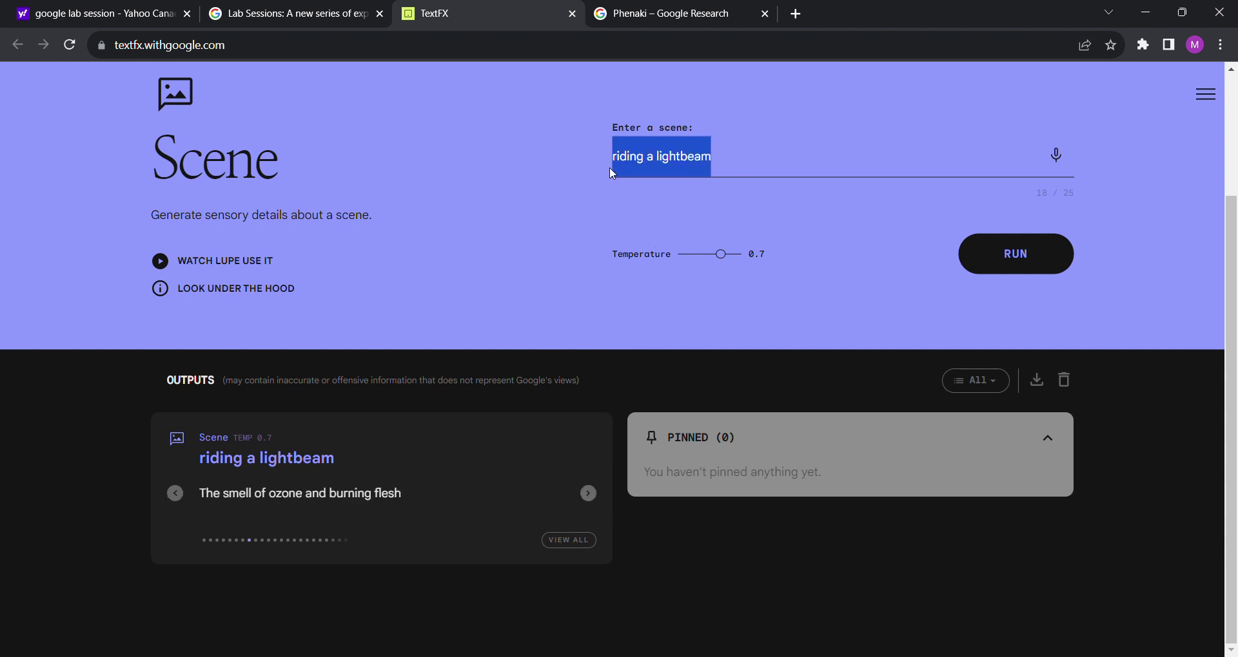
- Generate sensory details for 'playing soccer' and delete the riding a lightbeam output
{"action": "key", "text": "BackSpace"}
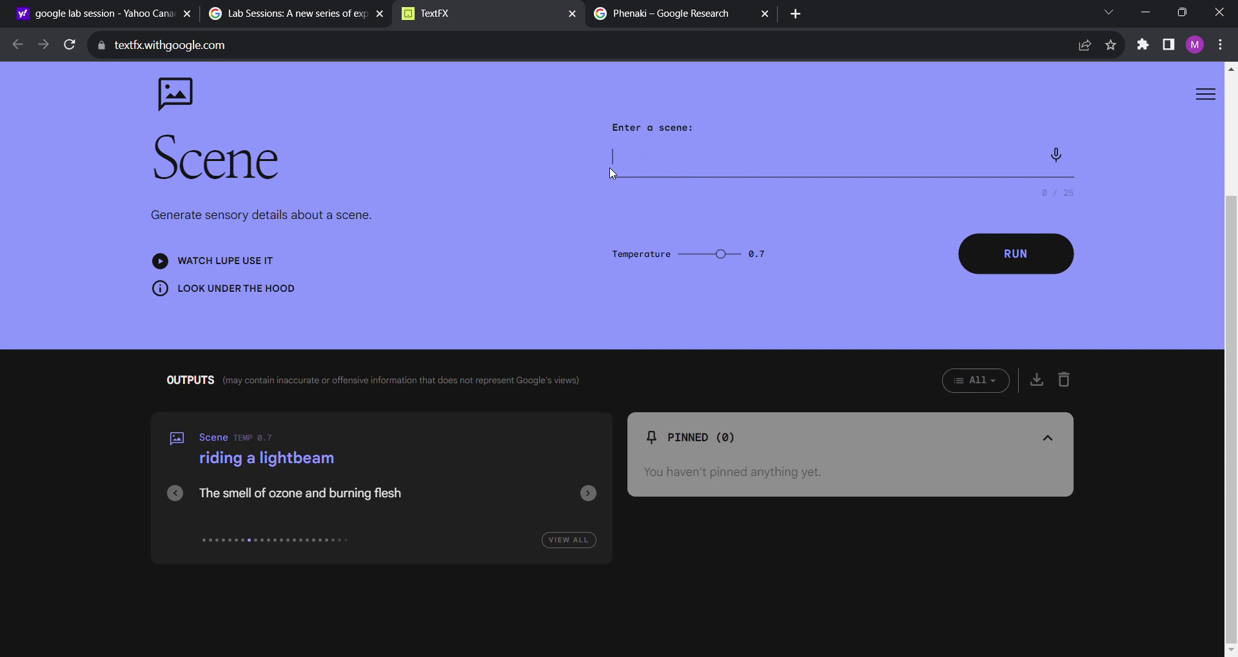
{"action": "type", "text": "playing soccer"}
{"action": "key", "text": "Return"}
{"action": "scroll", "coordinate": [609, 167], "scroll_direction": "down", "scroll_amount": 1}
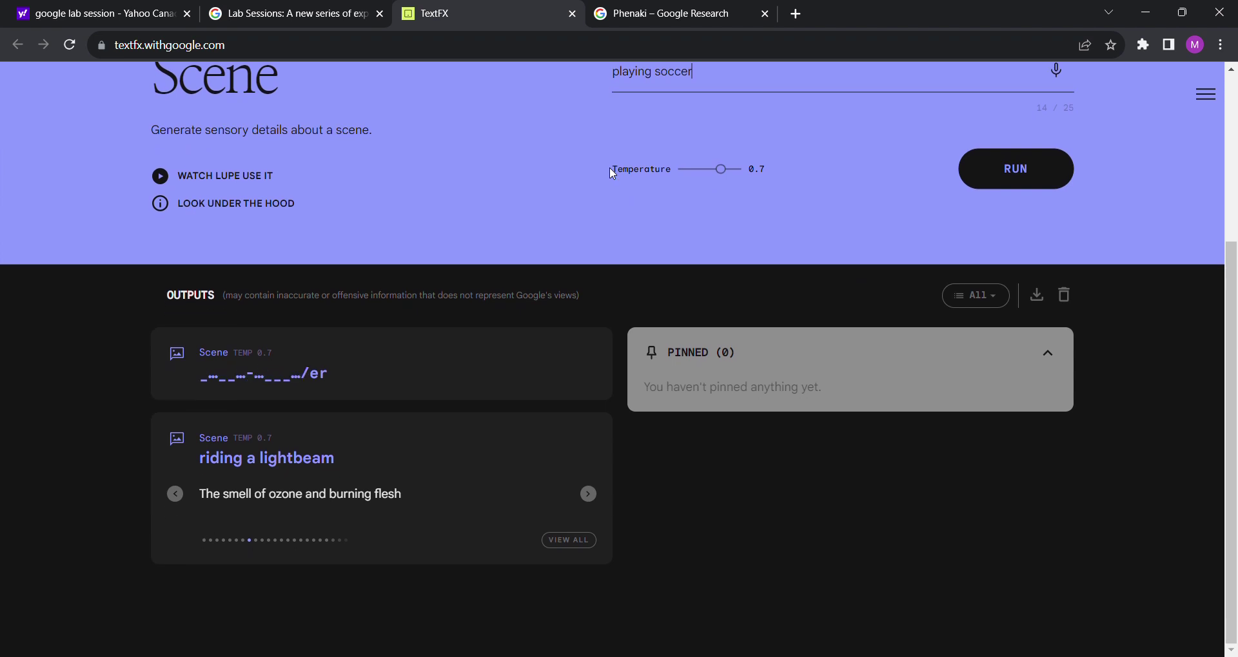
{"action": "left_click", "coordinate": [597, 459]}
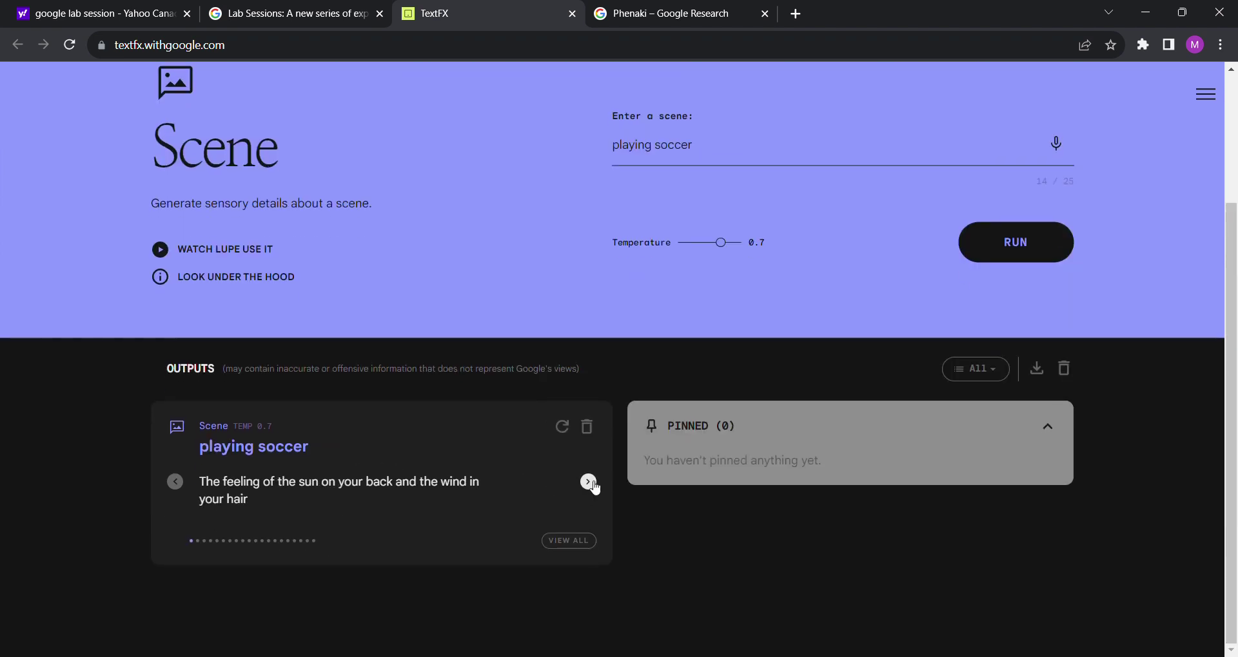
- Page through the soccer details to 'The sound of cleats squeaking on the artificial turf'
{"action": "left_click", "coordinate": [589, 482]}
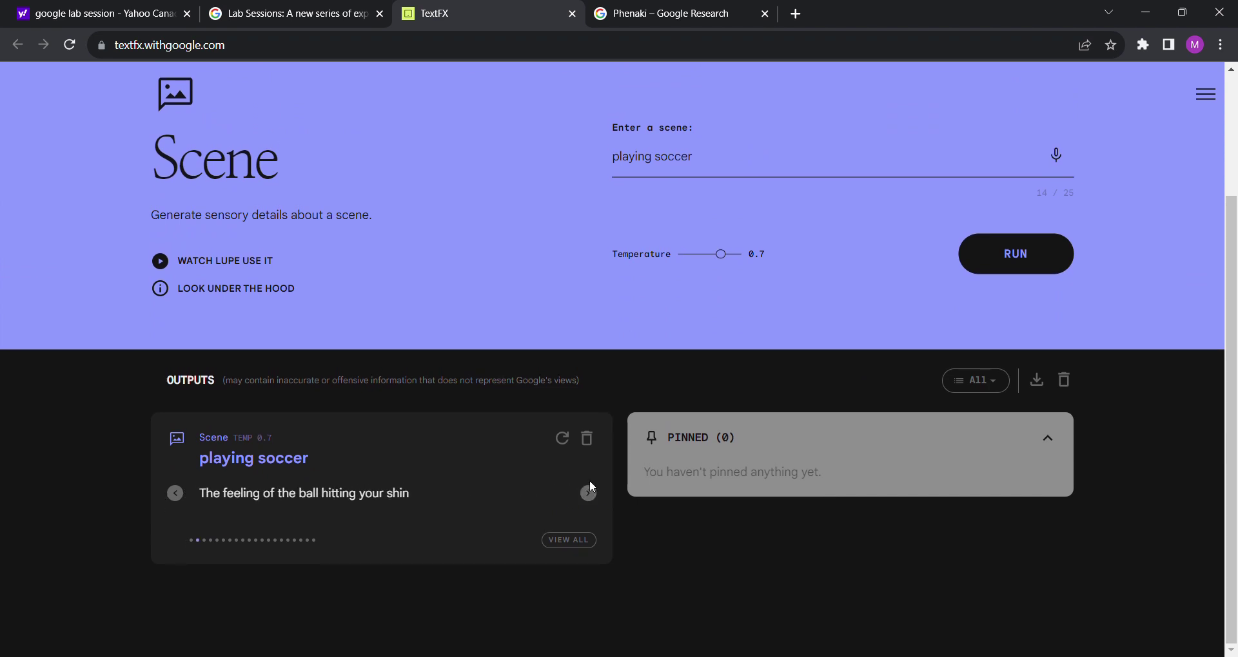
{"action": "left_click", "coordinate": [588, 494]}
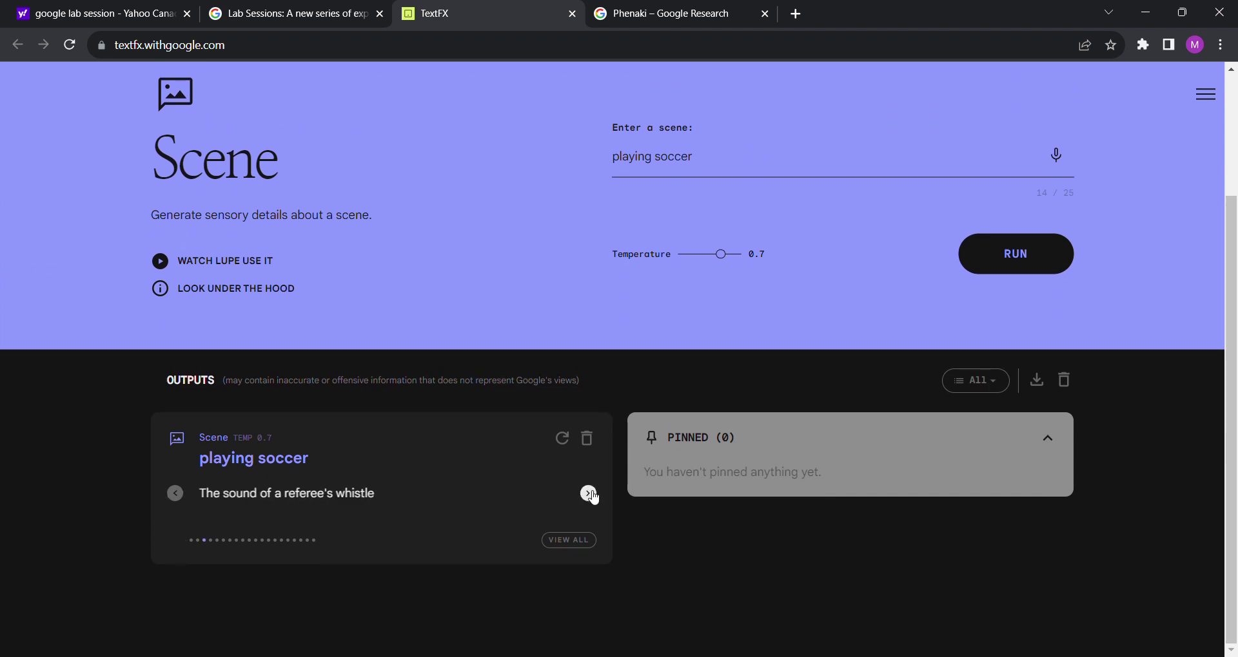
{"action": "left_click", "coordinate": [589, 494]}
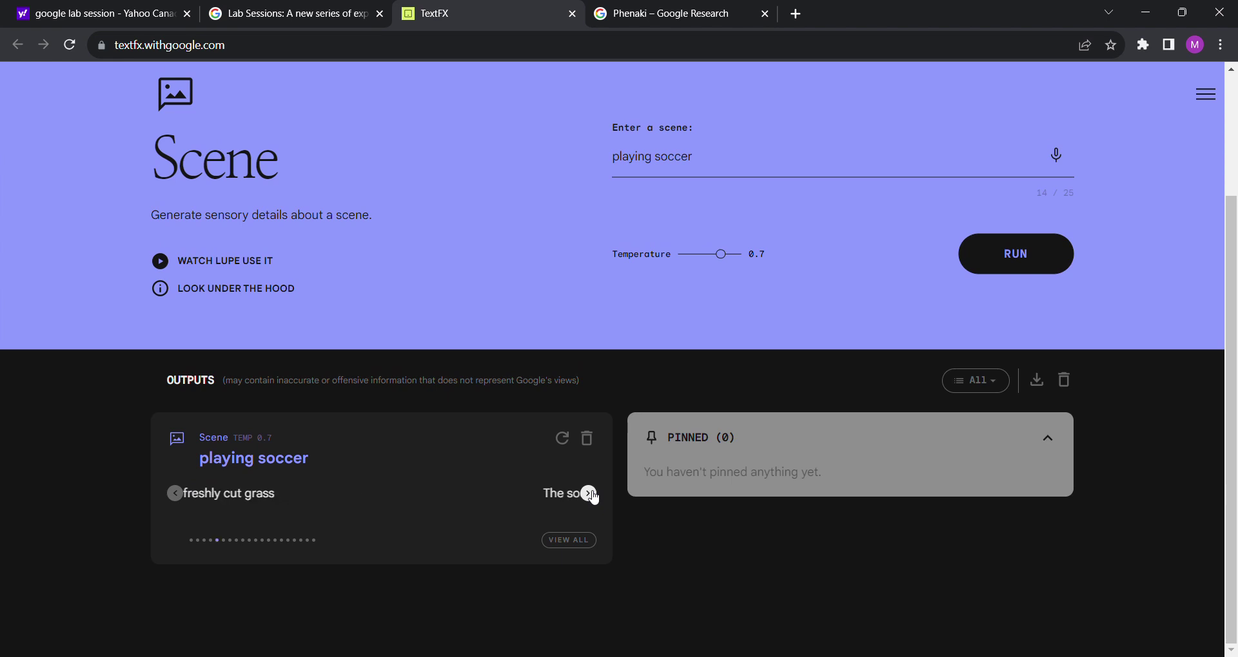
{"action": "left_click", "coordinate": [588, 494]}
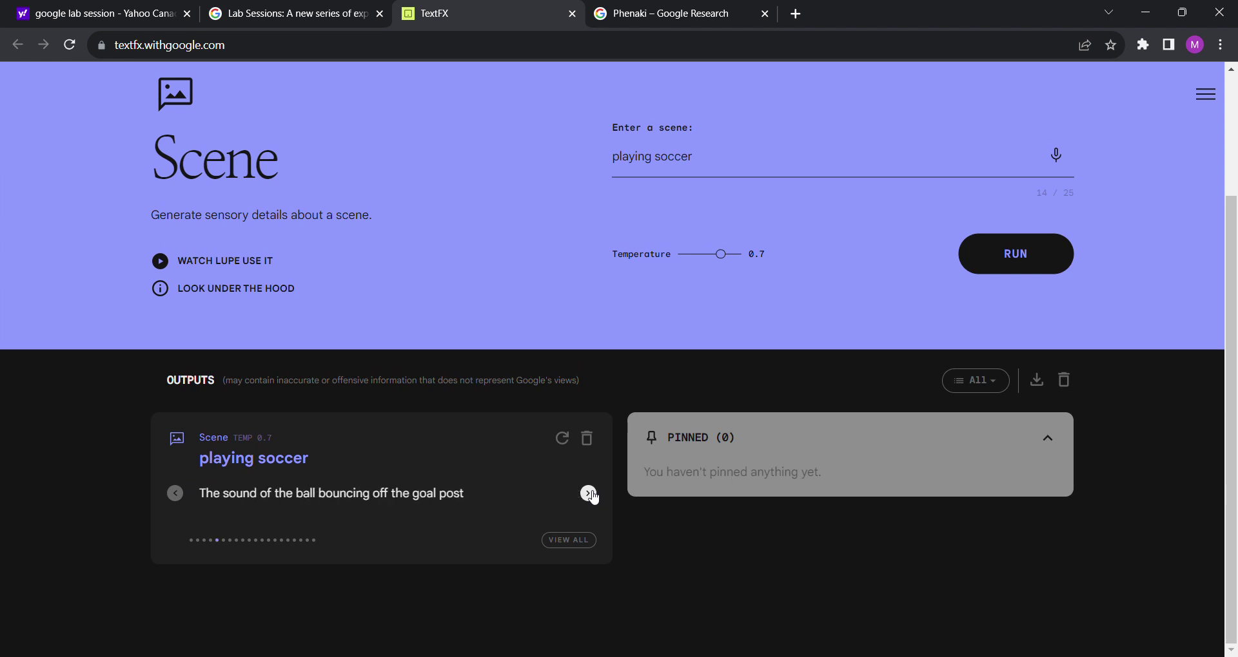
{"action": "left_click", "coordinate": [589, 493]}
{"action": "left_click", "coordinate": [589, 494]}
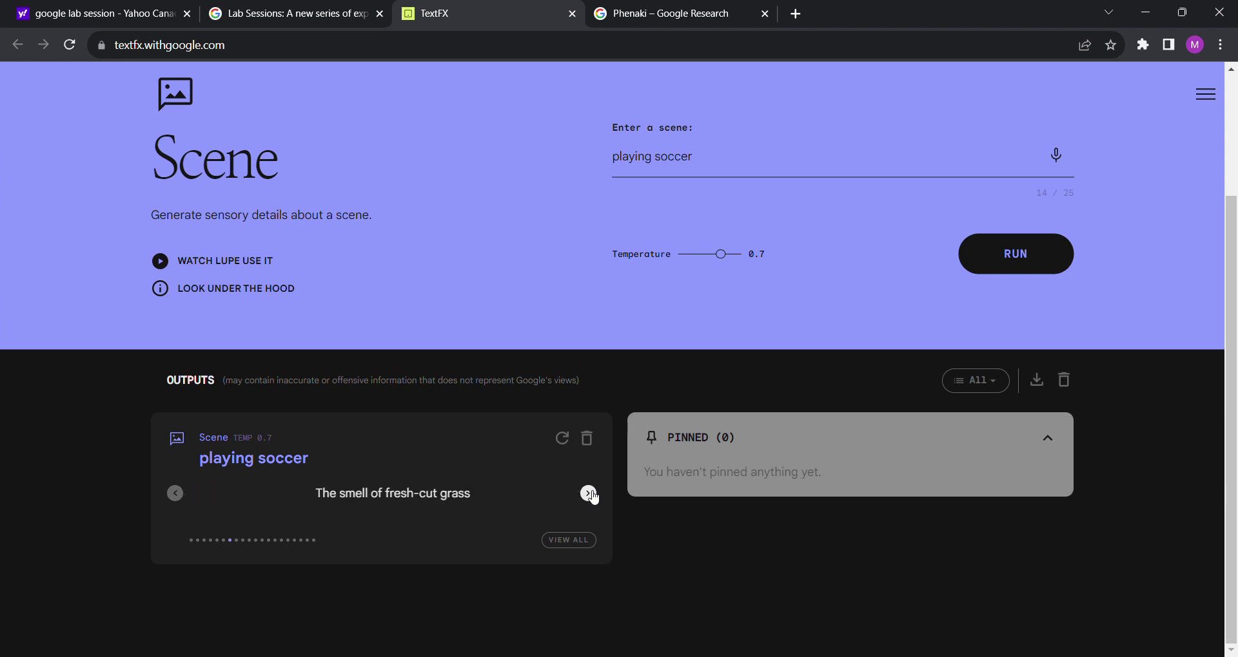
{"action": "left_click", "coordinate": [588, 494]}
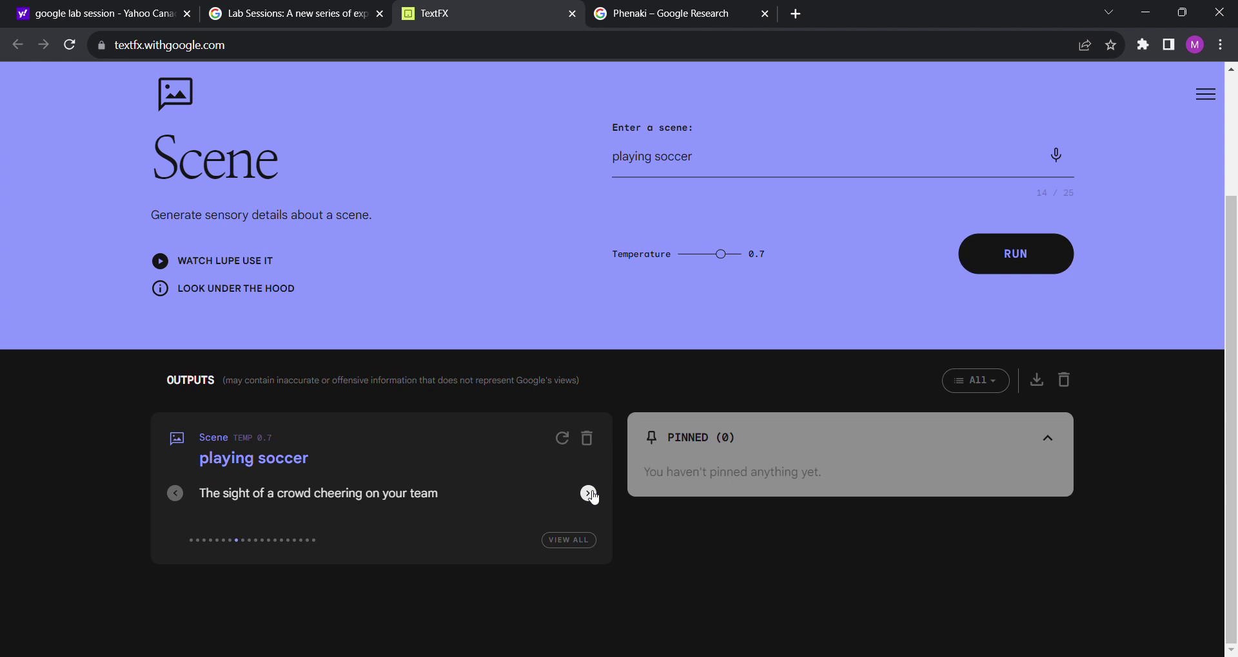
{"action": "left_click", "coordinate": [588, 494]}
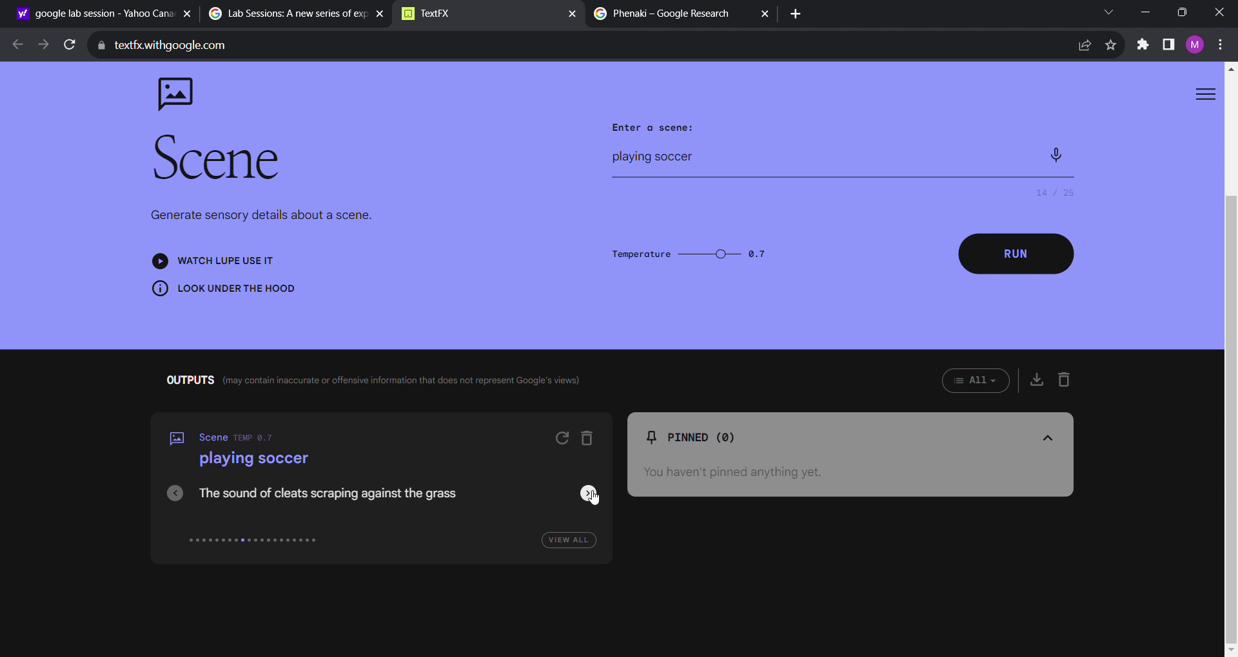
{"action": "left_click", "coordinate": [588, 494]}
{"action": "left_click", "coordinate": [589, 493]}
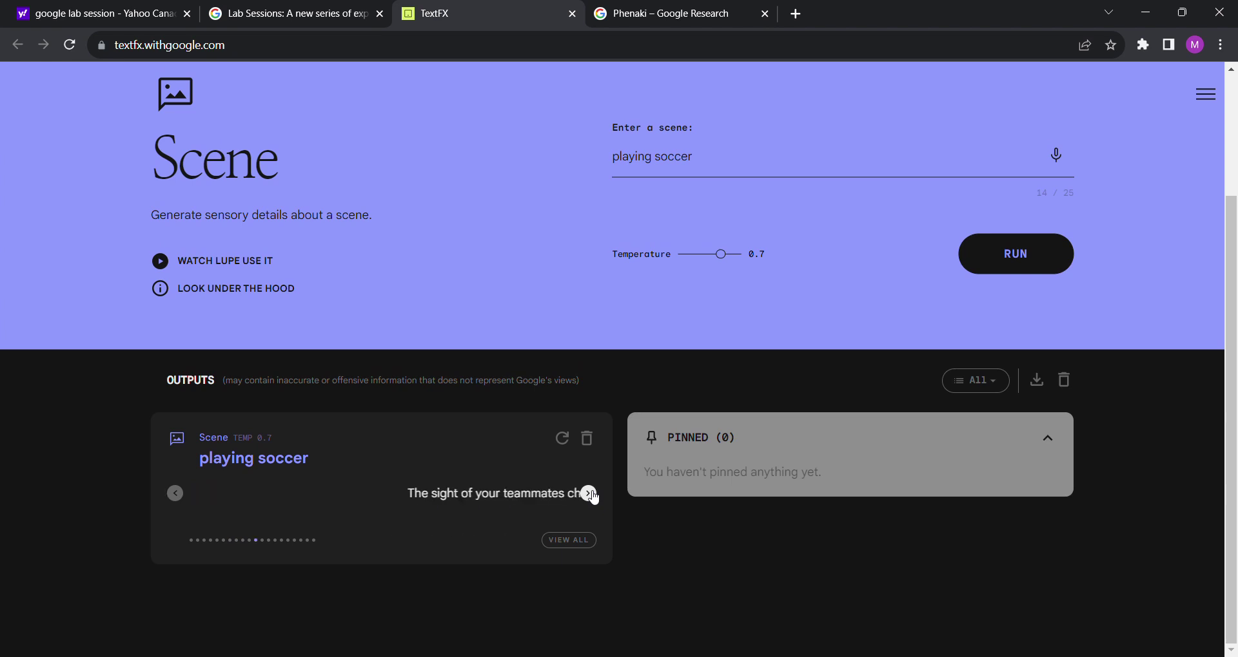
{"action": "left_click", "coordinate": [589, 493]}
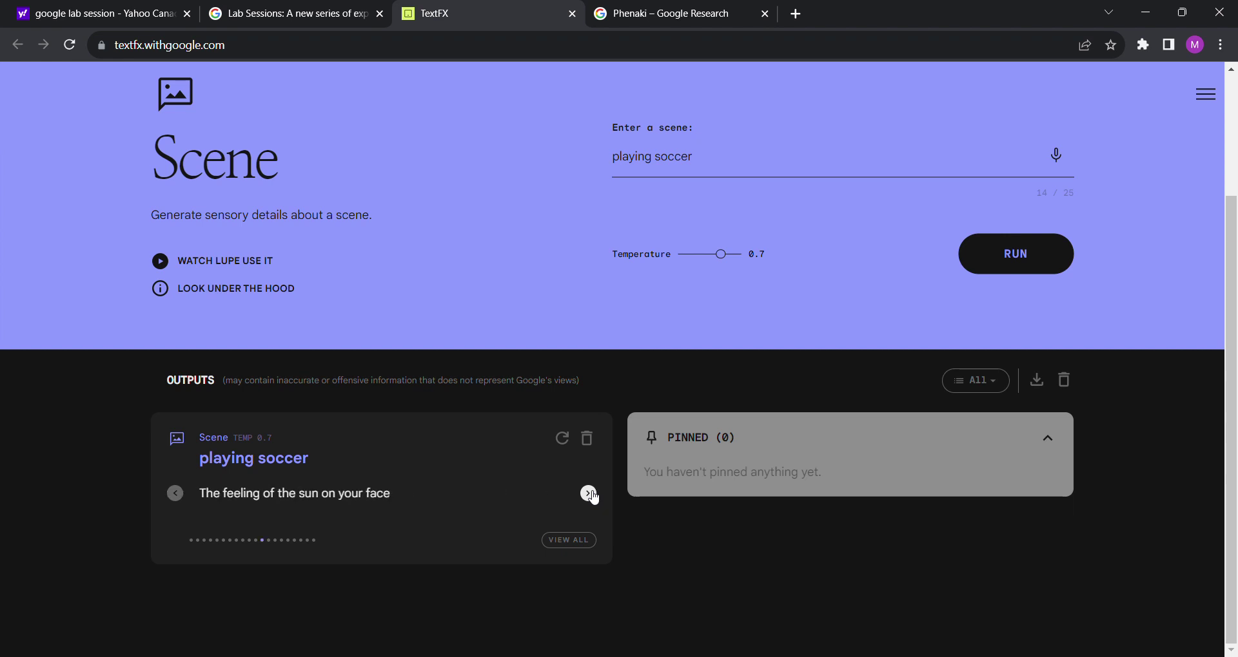
{"action": "left_click", "coordinate": [588, 493]}
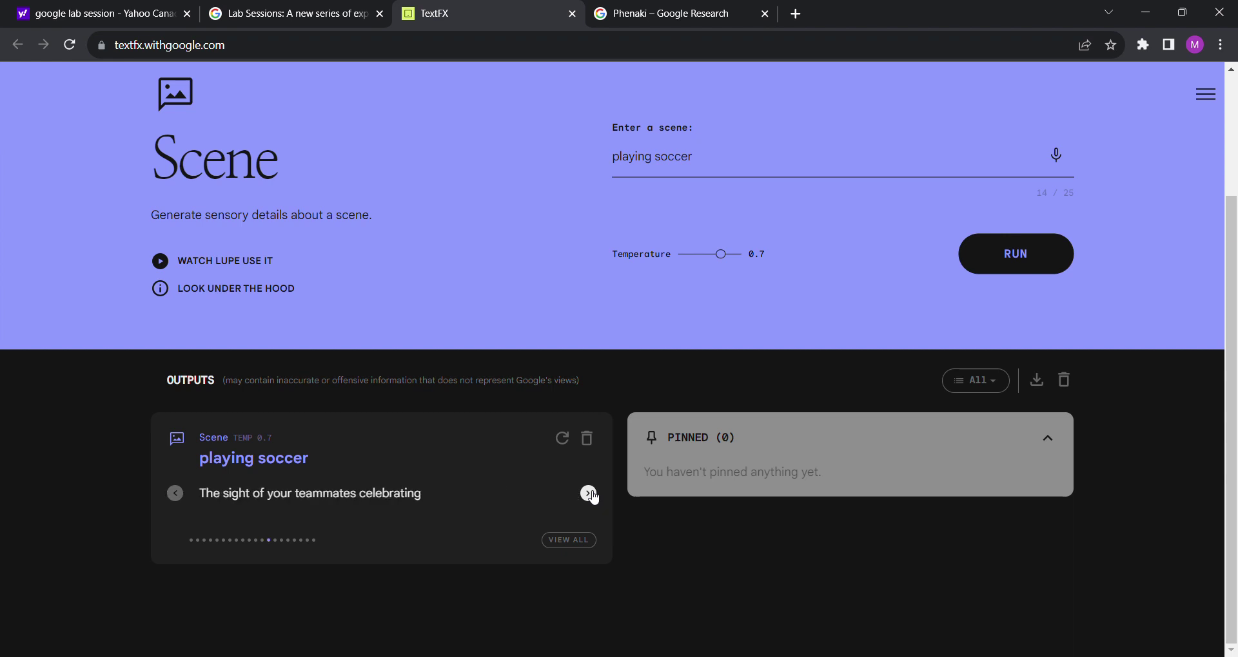
{"action": "left_click", "coordinate": [588, 494]}
{"action": "left_click", "coordinate": [588, 489]}
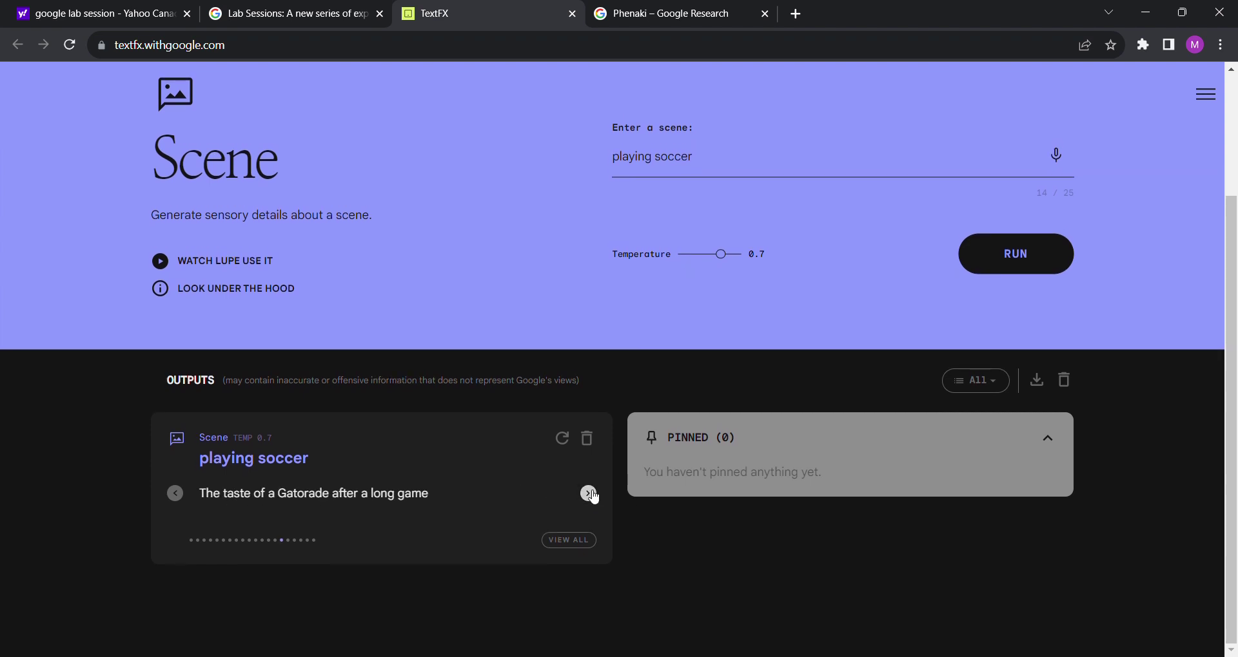
{"action": "left_click", "coordinate": [589, 494]}
{"action": "left_click", "coordinate": [589, 494]}
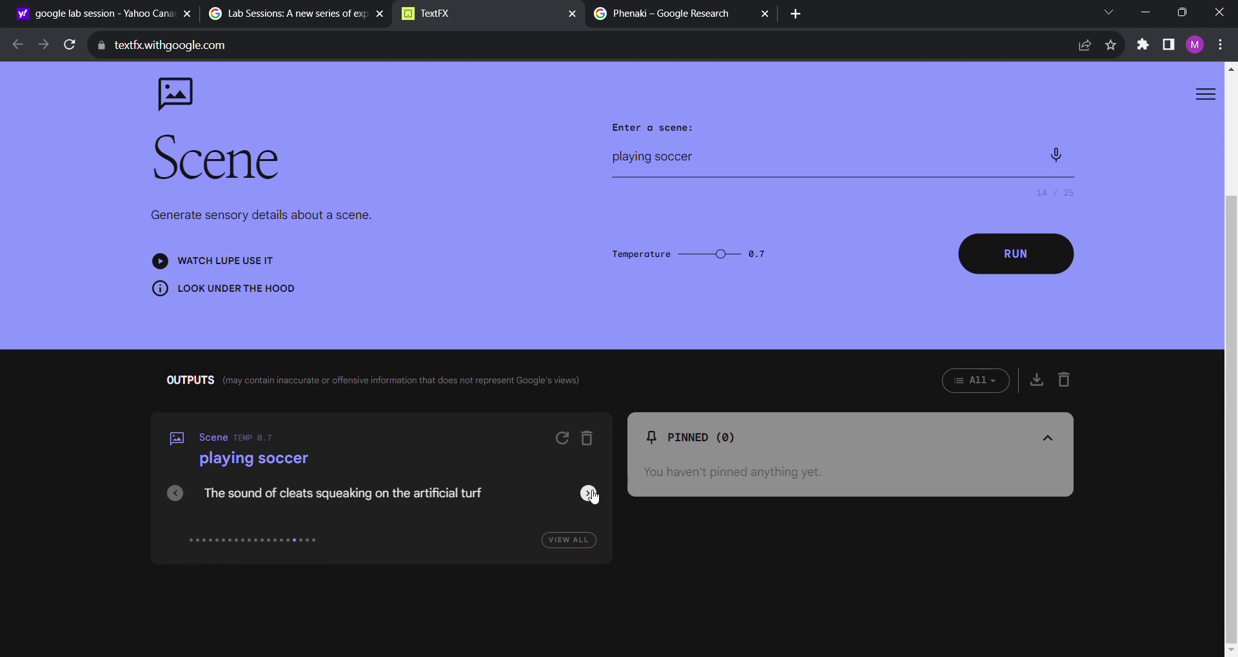
{"action": "scroll", "coordinate": [1036, 186], "scroll_direction": "up", "scroll_amount": 3}
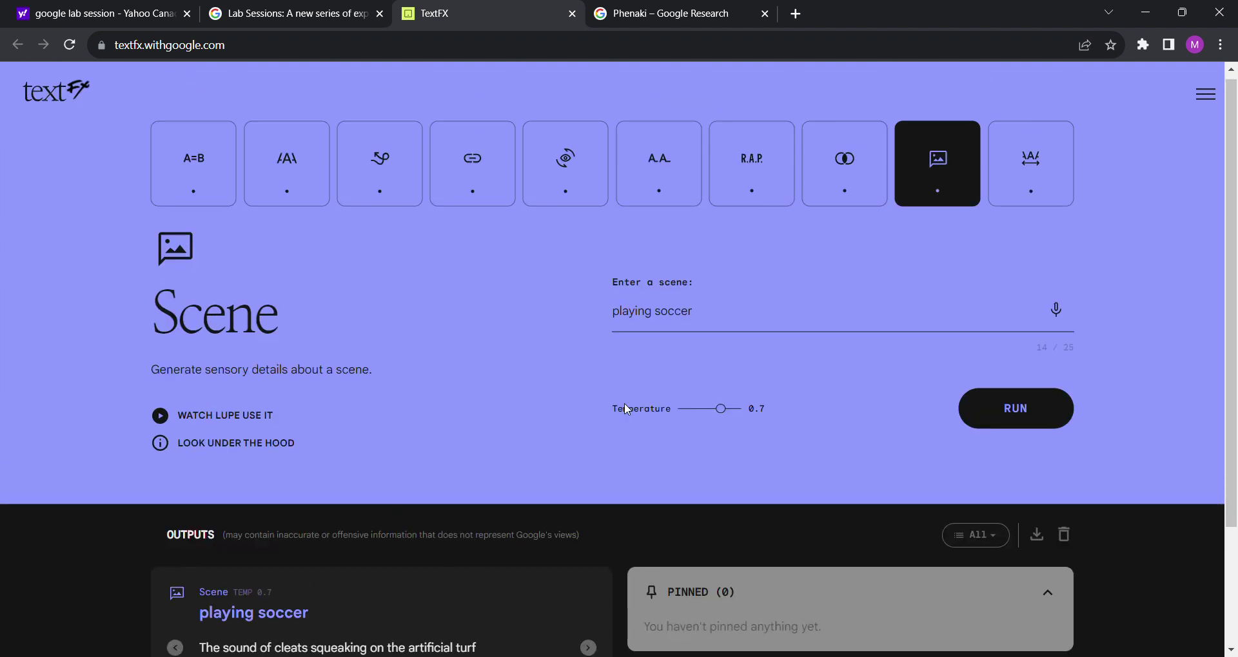
- In Unfold, delete the playing soccer card and unfold the word 'roof'
{"action": "left_click", "coordinate": [1032, 185]}
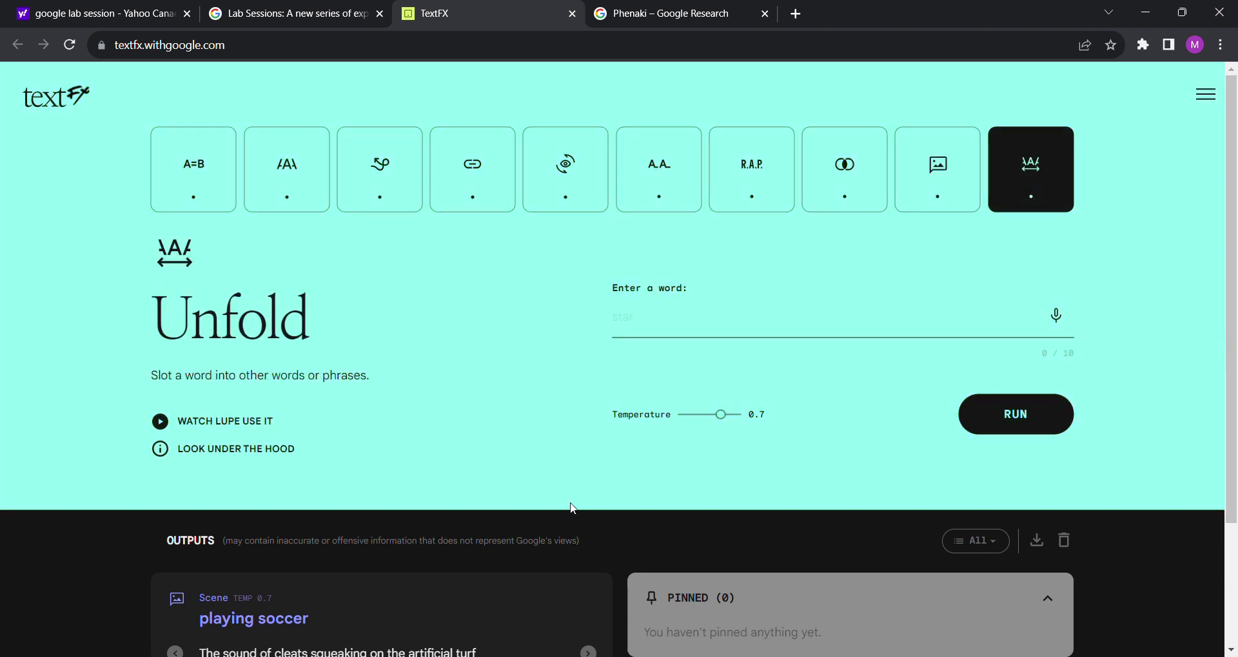
{"action": "left_click", "coordinate": [586, 600]}
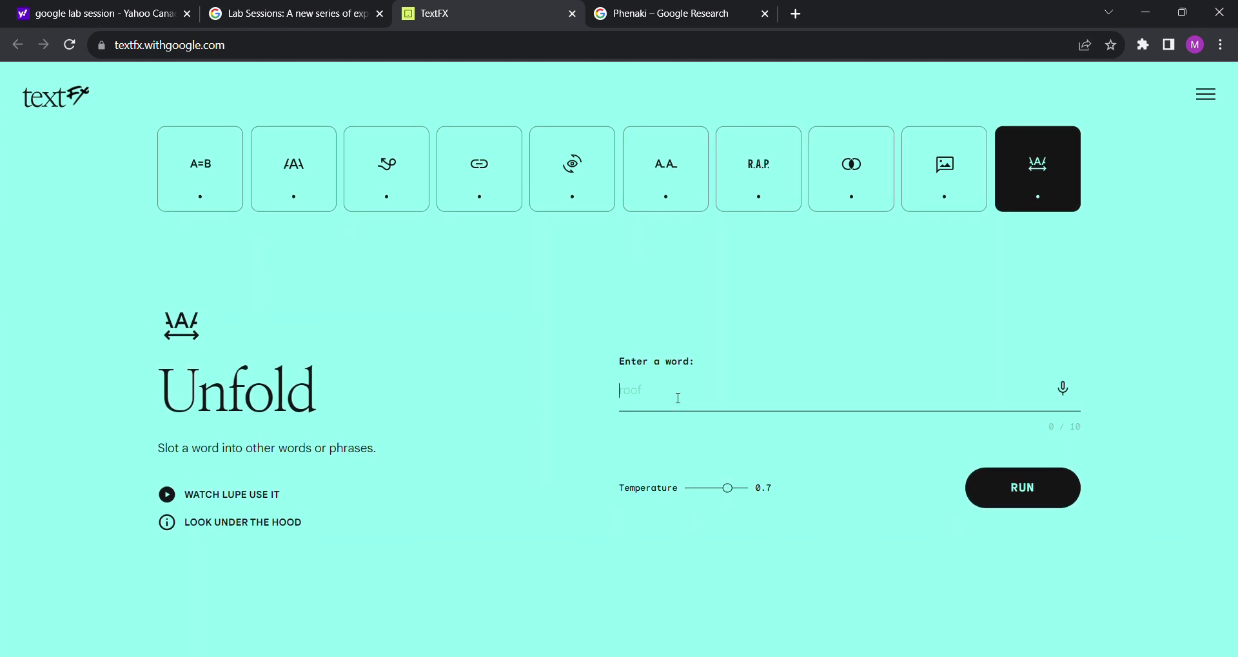
{"action": "type", "text": "roof"}
{"action": "key", "text": "Return"}
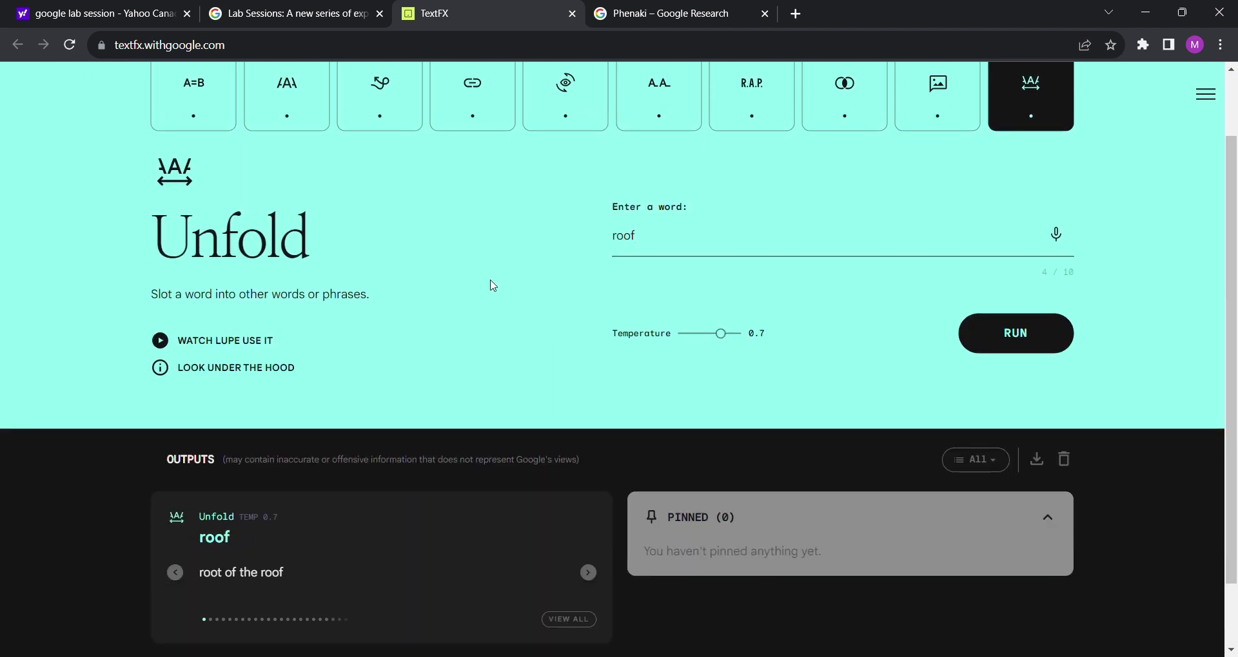
- Cycle through roof phrases like 'on the roof of the world' up to 'rooftop tent'
{"action": "left_click", "coordinate": [587, 571]}
{"action": "left_click", "coordinate": [587, 571]}
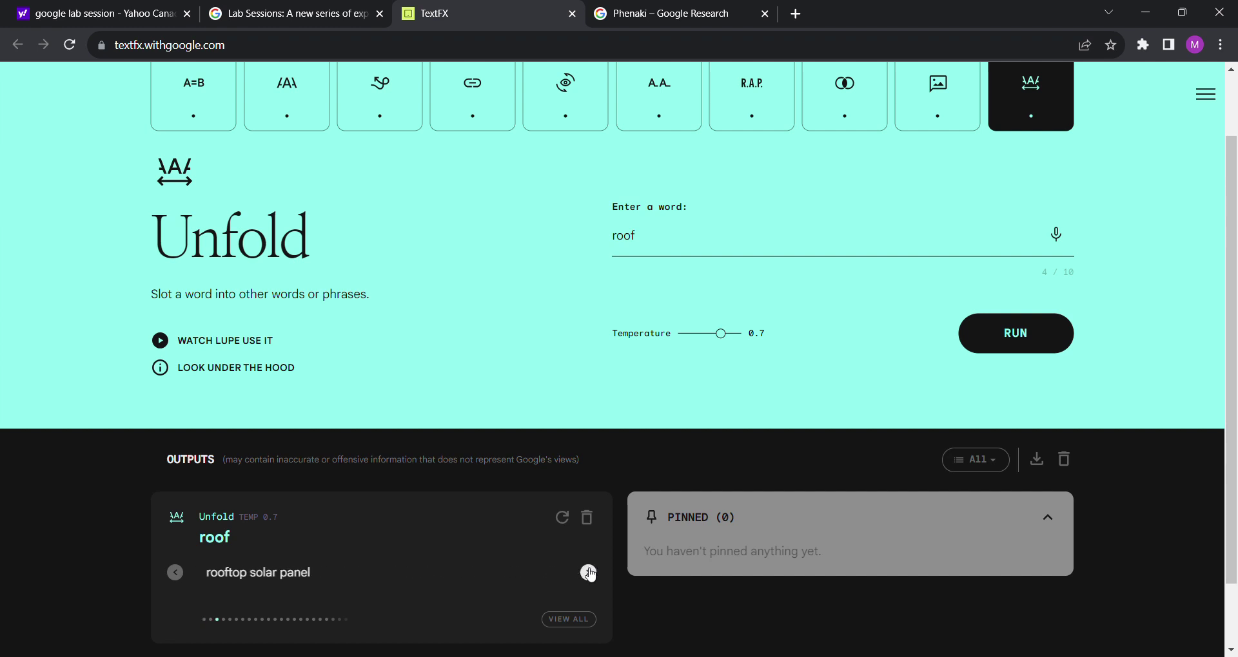
{"action": "left_click", "coordinate": [587, 572]}
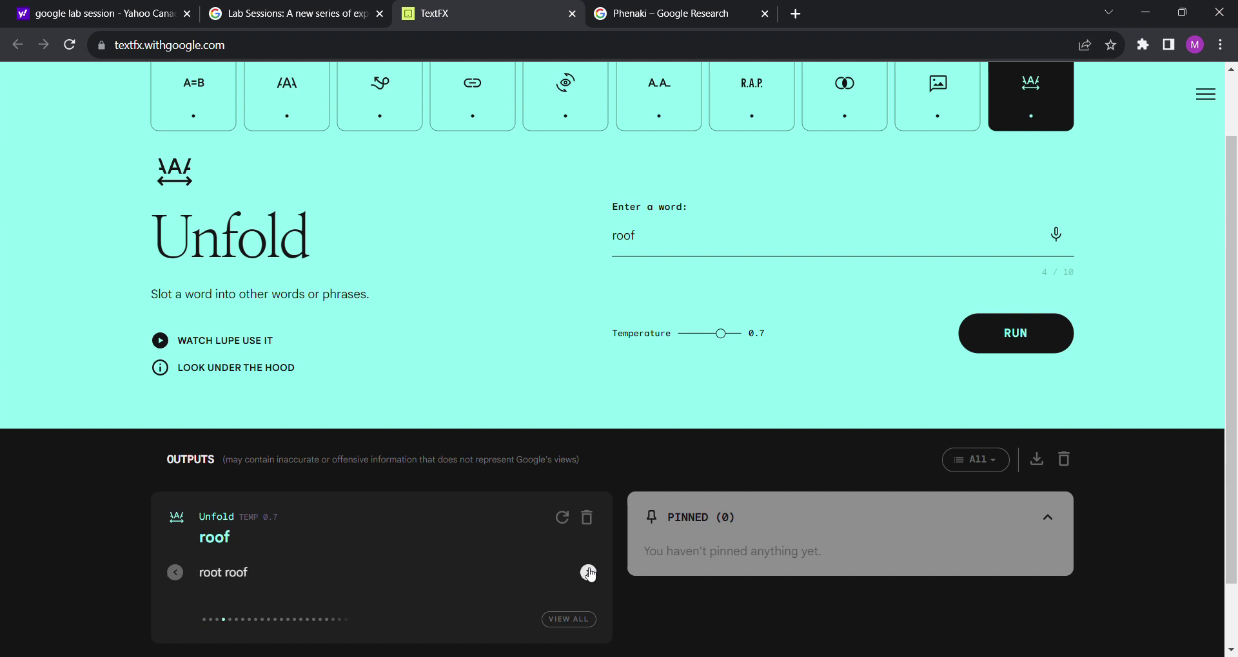
{"action": "left_click", "coordinate": [587, 571]}
{"action": "left_click", "coordinate": [587, 572]}
{"action": "left_click", "coordinate": [587, 572]}
{"action": "left_click", "coordinate": [587, 571]}
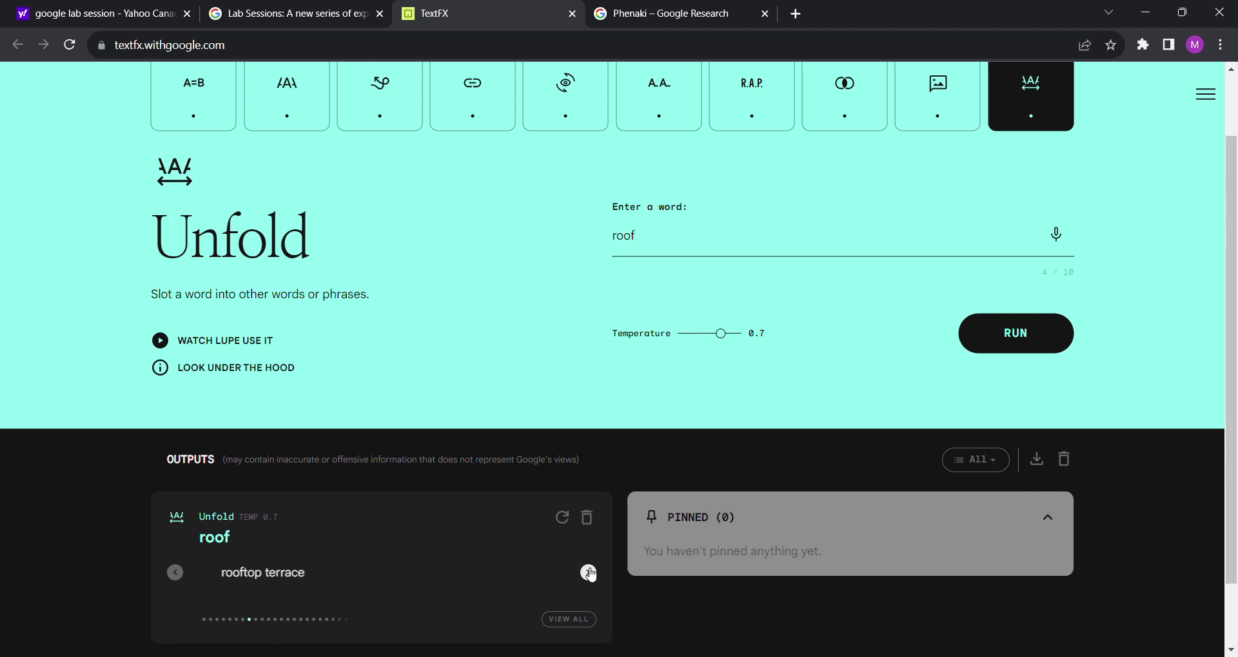
{"action": "left_click", "coordinate": [587, 571]}
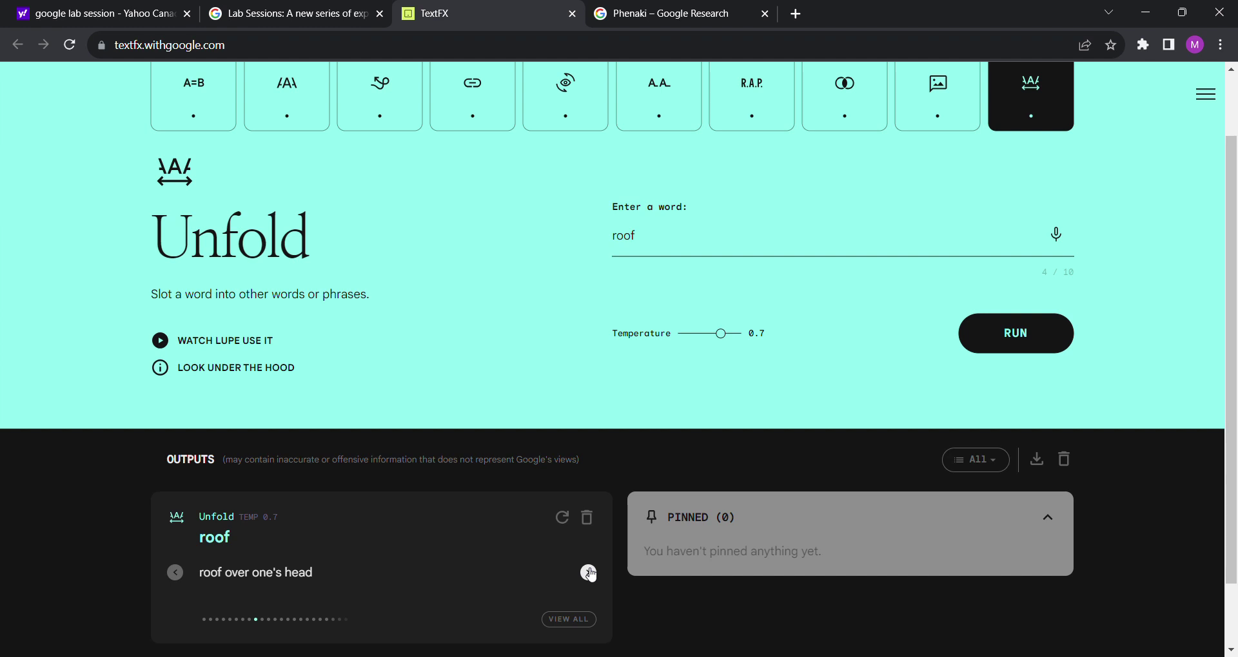
{"action": "left_click", "coordinate": [587, 572]}
{"action": "left_click", "coordinate": [588, 572]}
{"action": "left_click", "coordinate": [587, 572]}
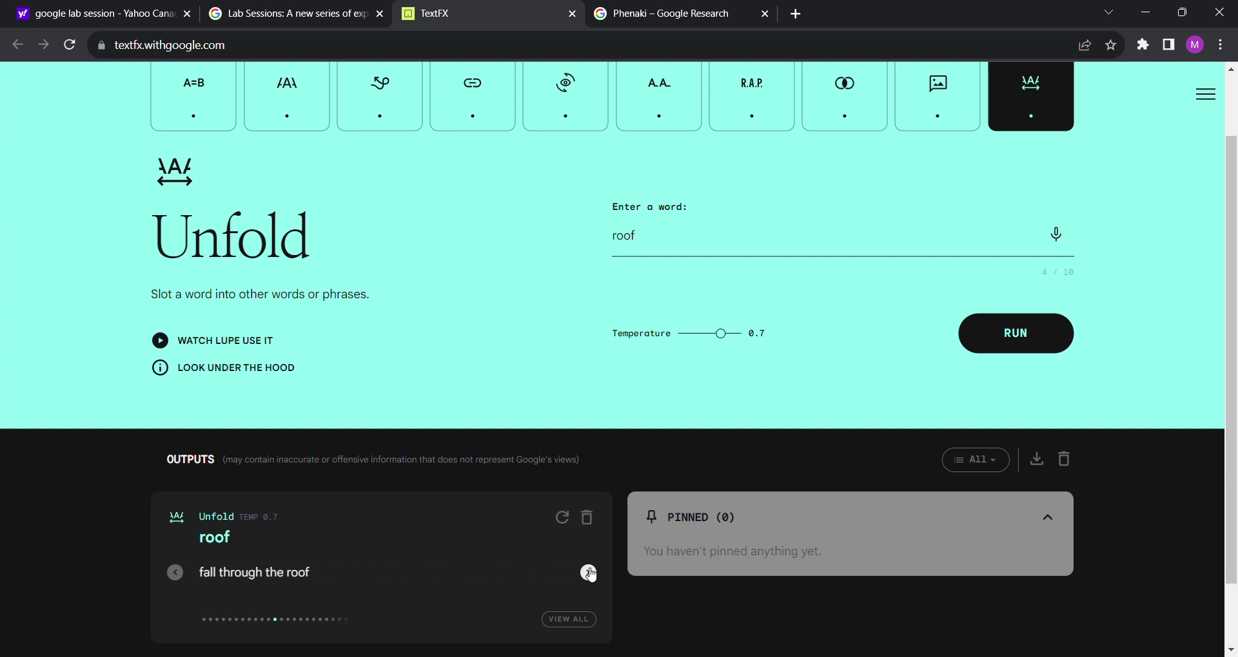
{"action": "left_click", "coordinate": [587, 572]}
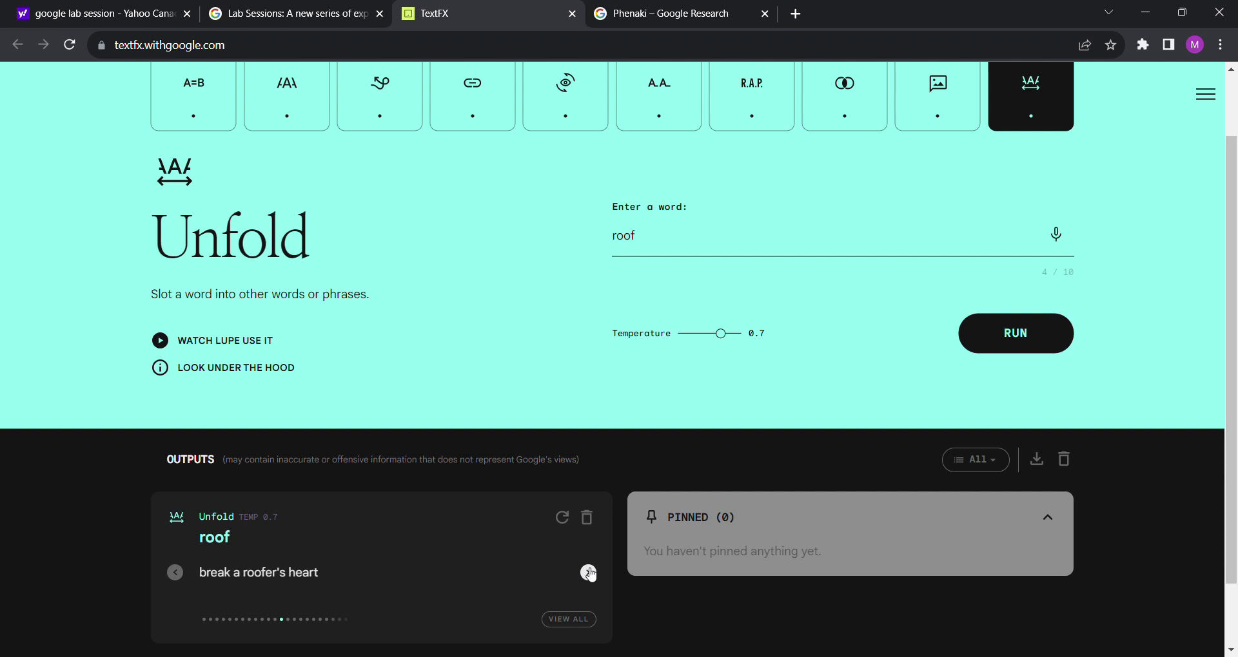
{"action": "left_click", "coordinate": [587, 572]}
{"action": "left_click", "coordinate": [587, 571]}
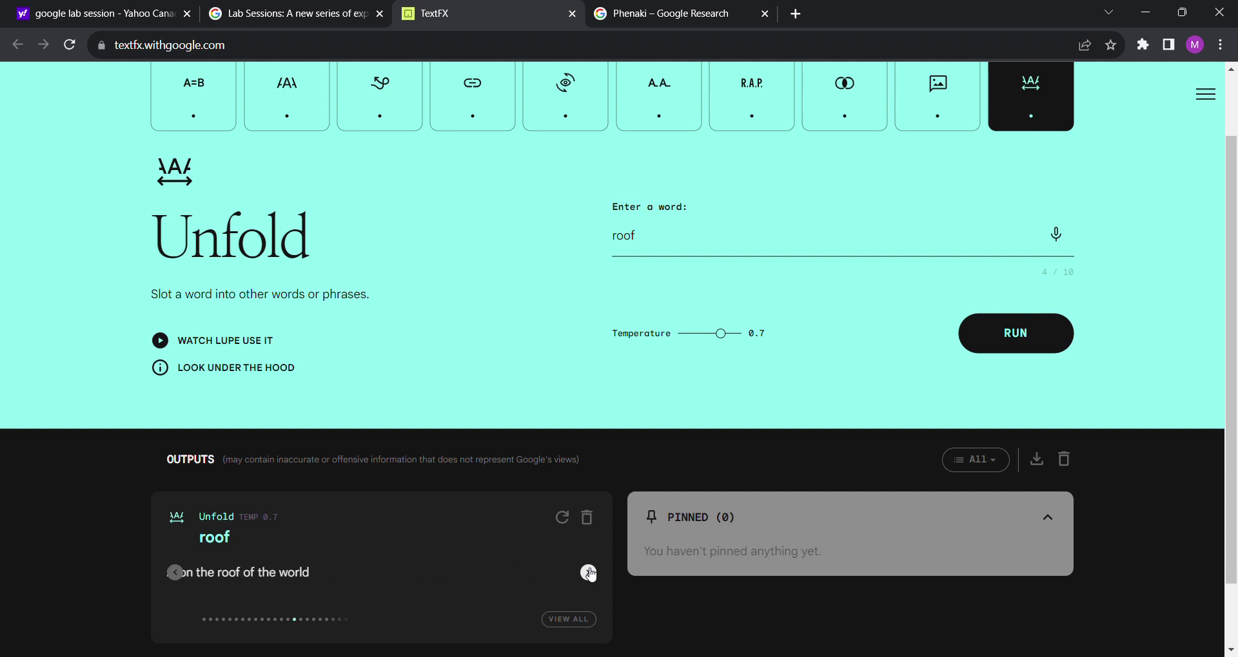
{"action": "left_click", "coordinate": [588, 572]}
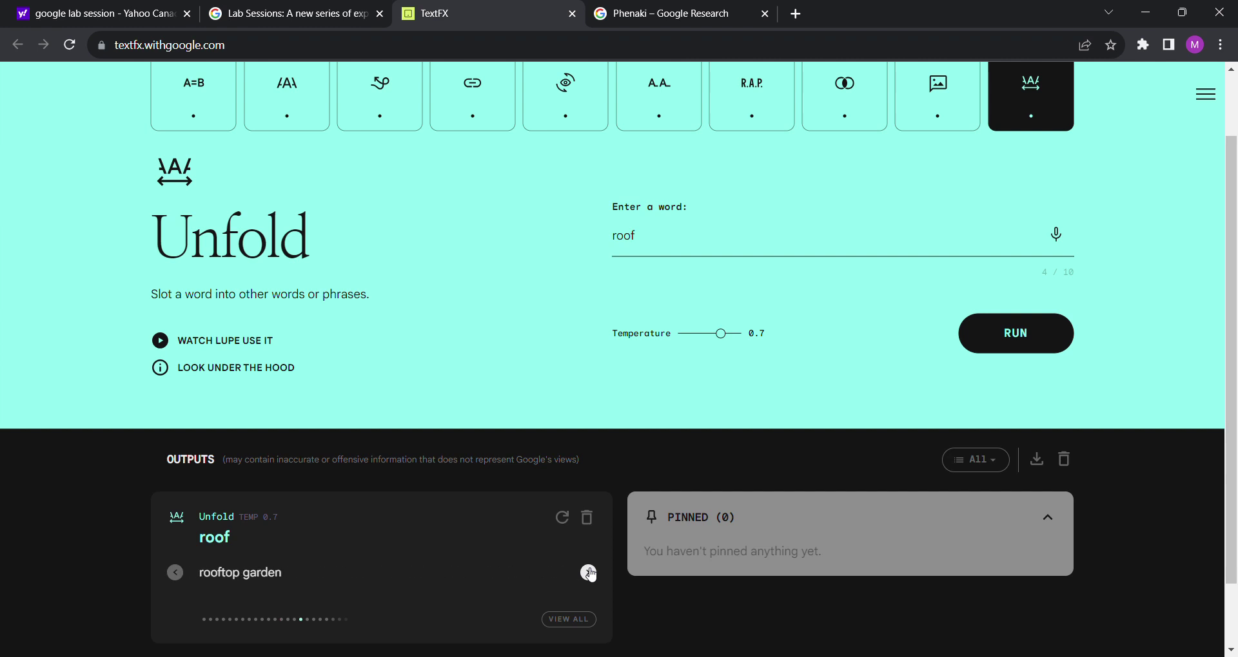
{"action": "left_click", "coordinate": [587, 572]}
{"action": "left_click", "coordinate": [588, 572]}
{"action": "left_click", "coordinate": [587, 572]}
{"action": "left_click", "coordinate": [587, 571]}
{"action": "left_click", "coordinate": [587, 571]}
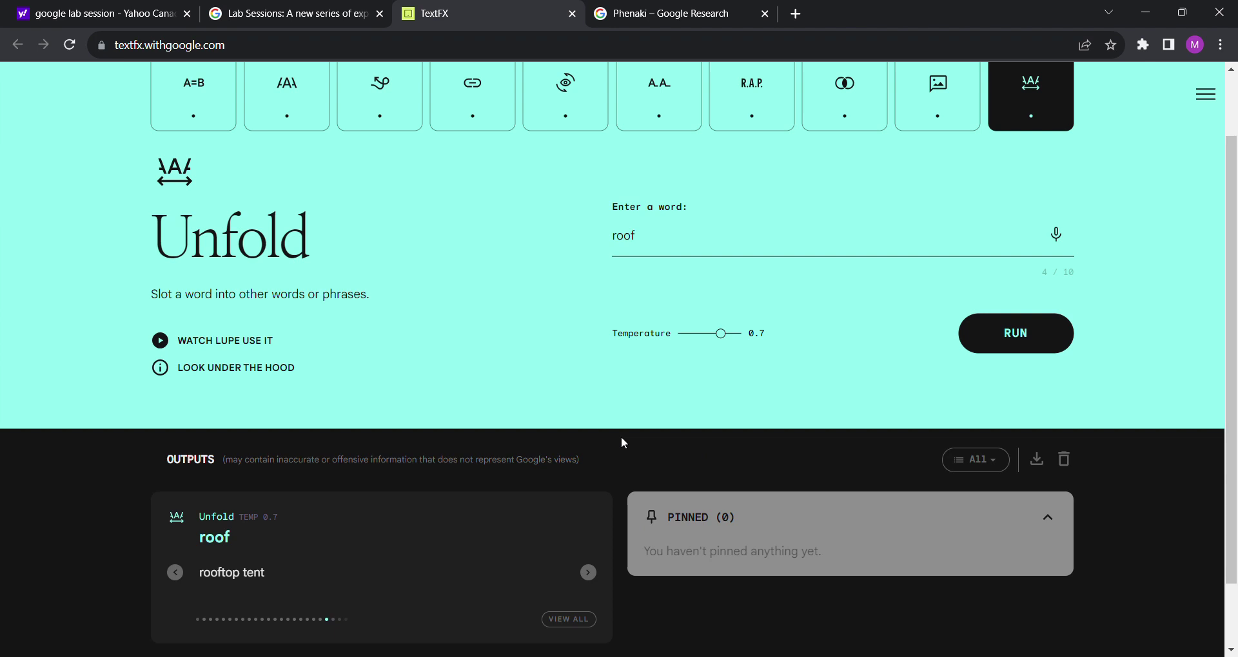
{"action": "scroll", "coordinate": [620, 436], "scroll_direction": "up", "scroll_amount": 2}
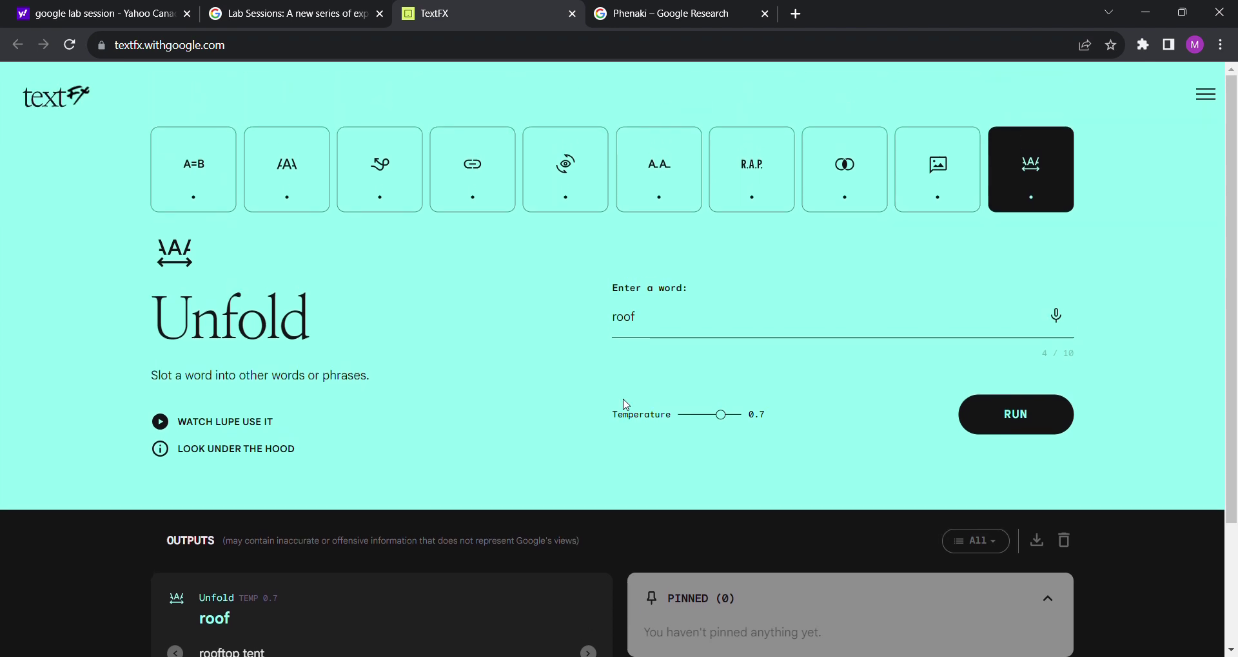
{"action": "left_click", "coordinate": [289, 46]}
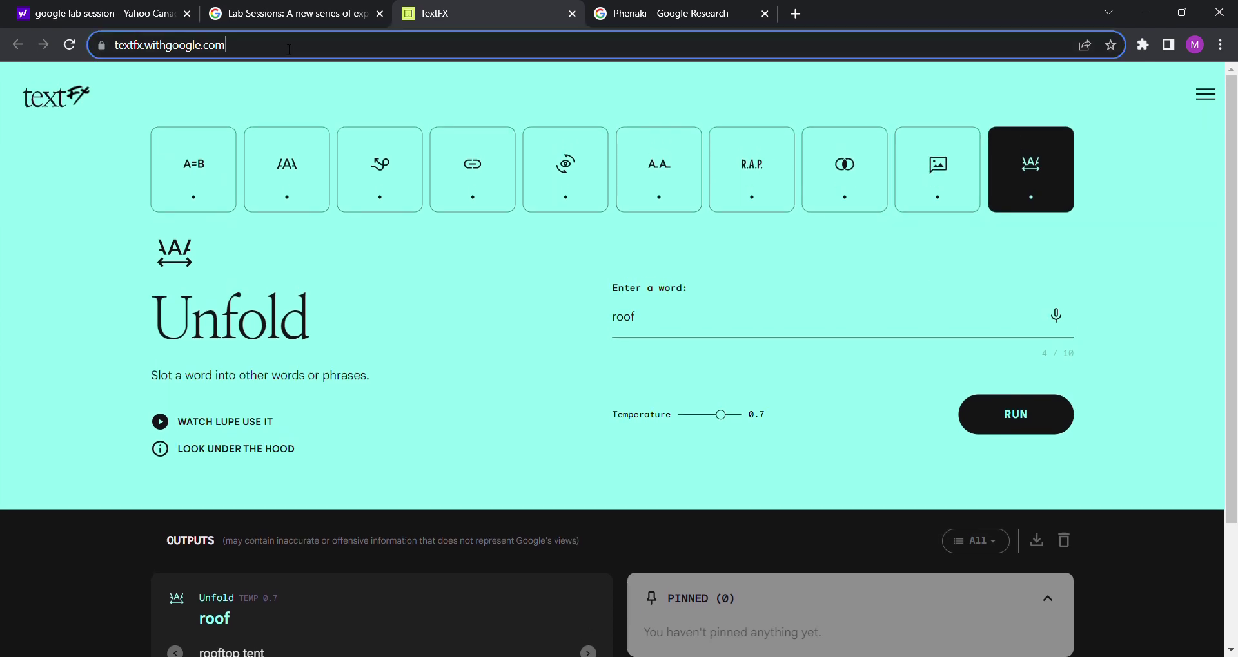
{"action": "key", "text": "ctrl+a"}
{"action": "left_click", "coordinate": [300, 95]}
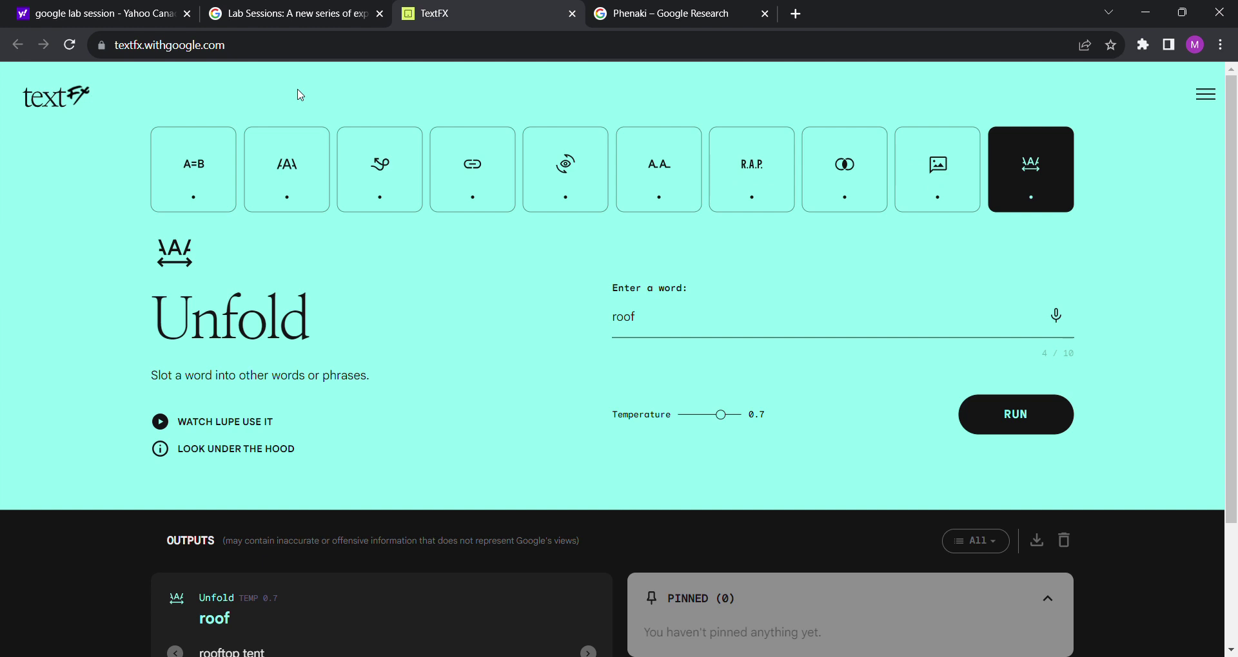